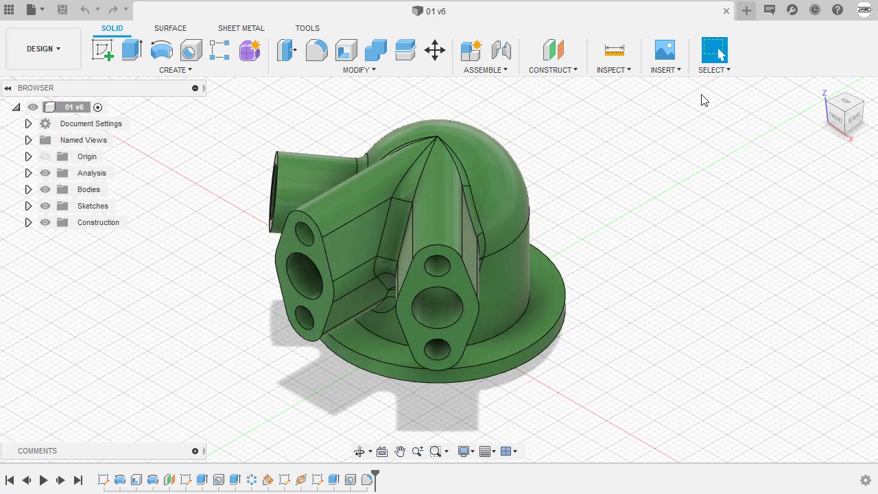
Start a new design and sketch a closed arch profile on the YZ plane, about 100 mm wide with straight sides about 73 mm tall
left_click(747, 17)
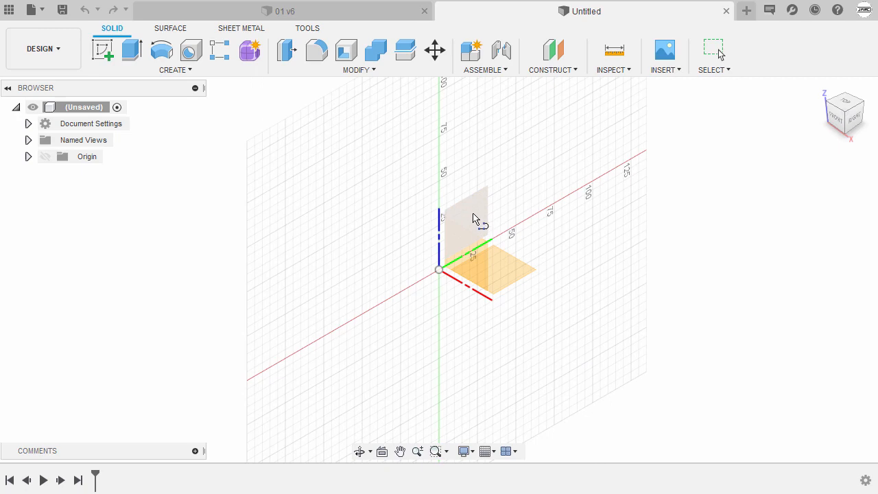
left_click(474, 216)
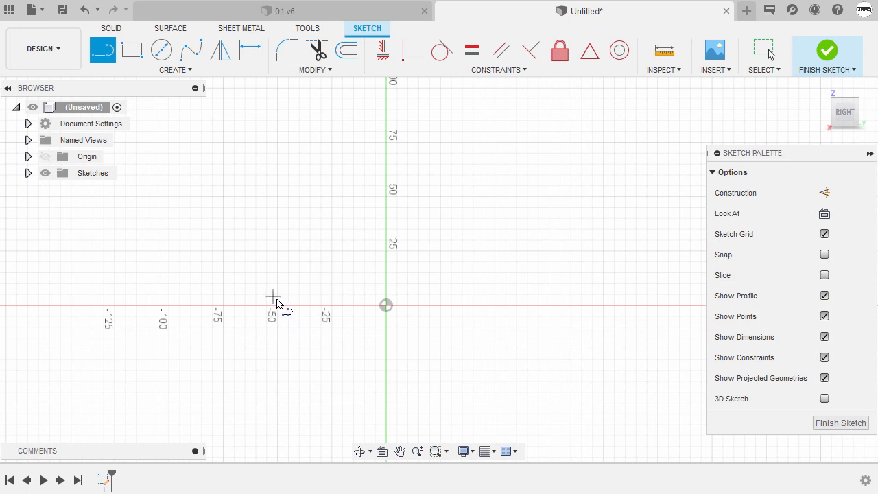
left_click(273, 297)
middle_click_drag(276, 220, 265, 284)
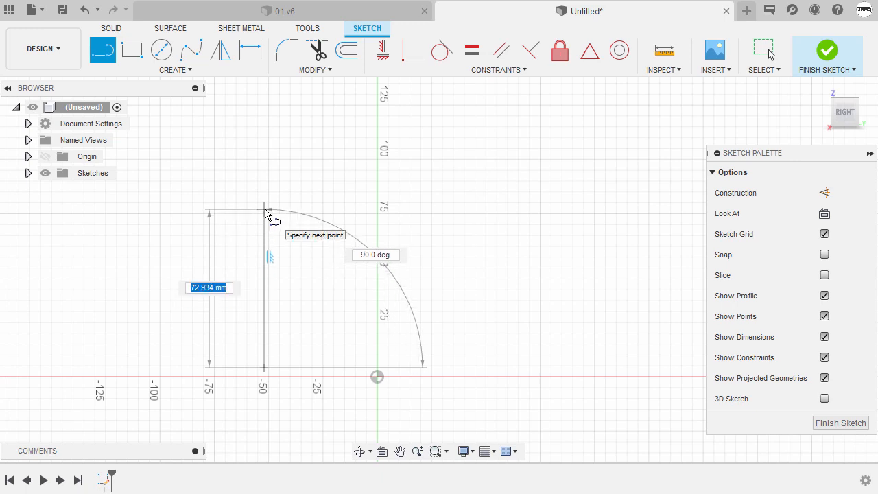
left_click(265, 210)
mouse_move(265, 211)
left_mouse_down()
mouse_move(318, 145)
mouse_move(386, 133)
mouse_move(449, 141)
mouse_move(500, 198)
mouse_move(485, 194)
mouse_move(482, 210)
left_mouse_up()
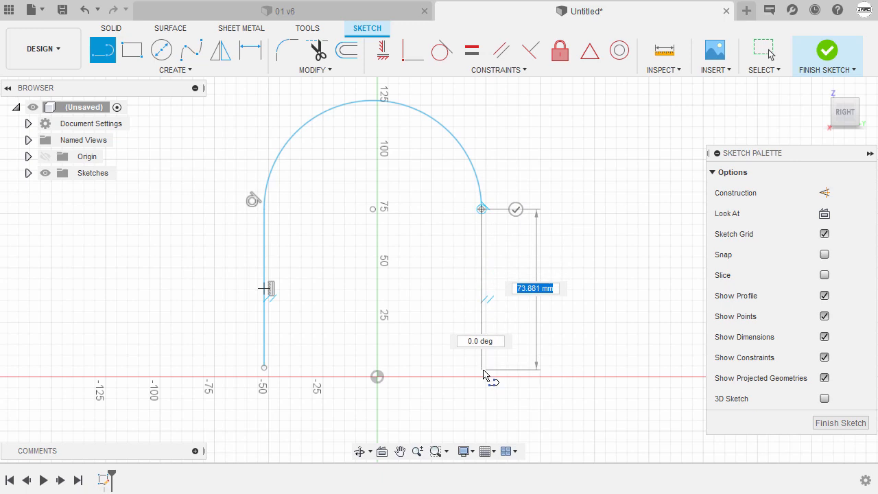
left_click(483, 371)
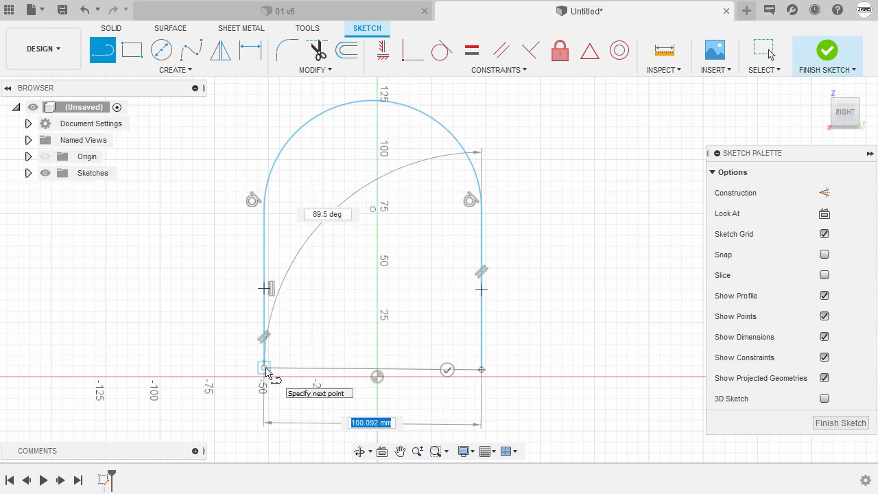
left_click(266, 371)
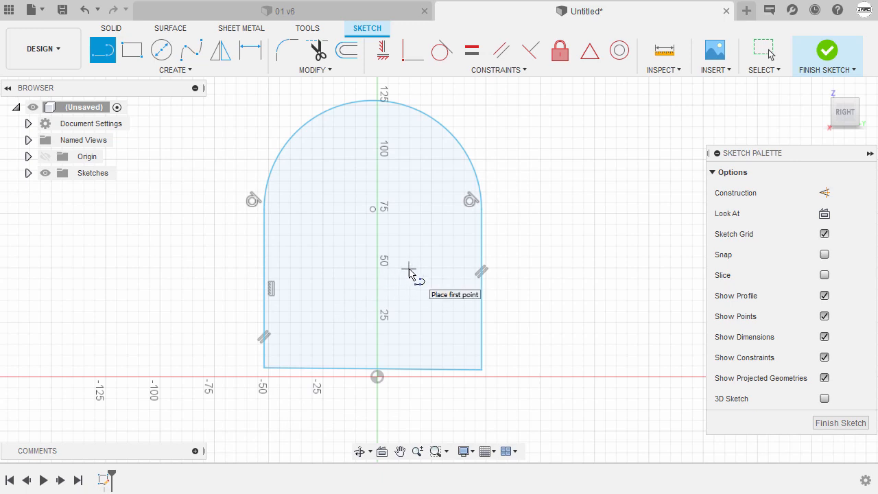
key("Escape")
Move the profile's base line up away from the origin and constrain it to be horizontal
left_click(425, 351)
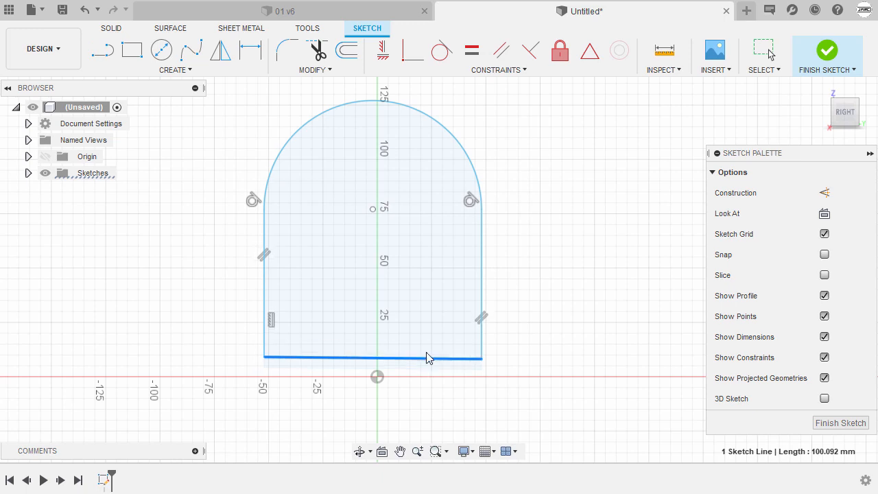
left_click_drag(425, 350, 424, 343)
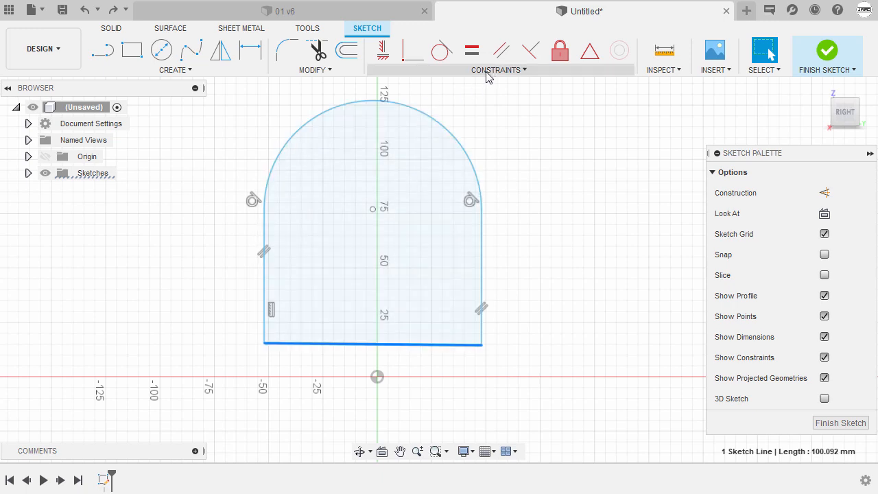
left_click(382, 57)
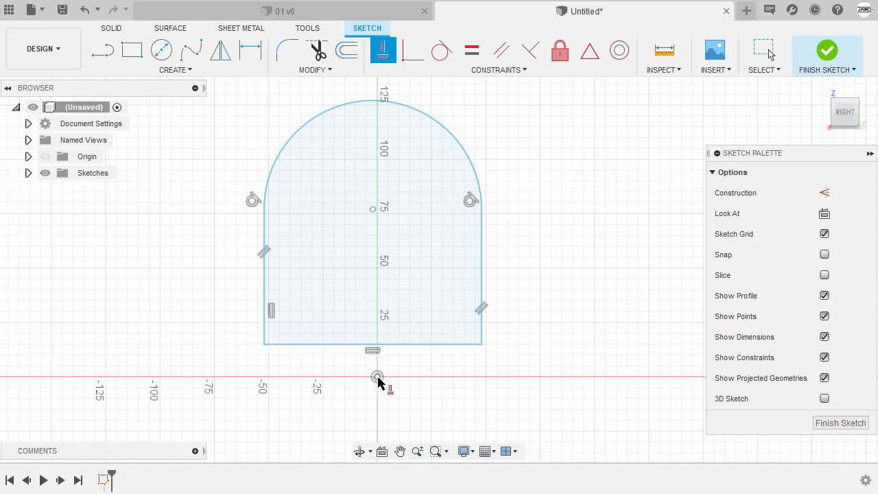
key("Escape")
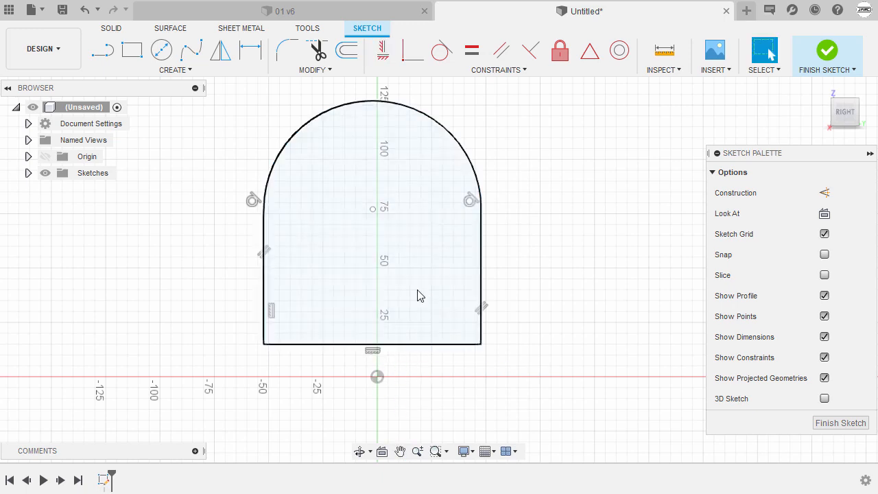
key("ctrl+a")
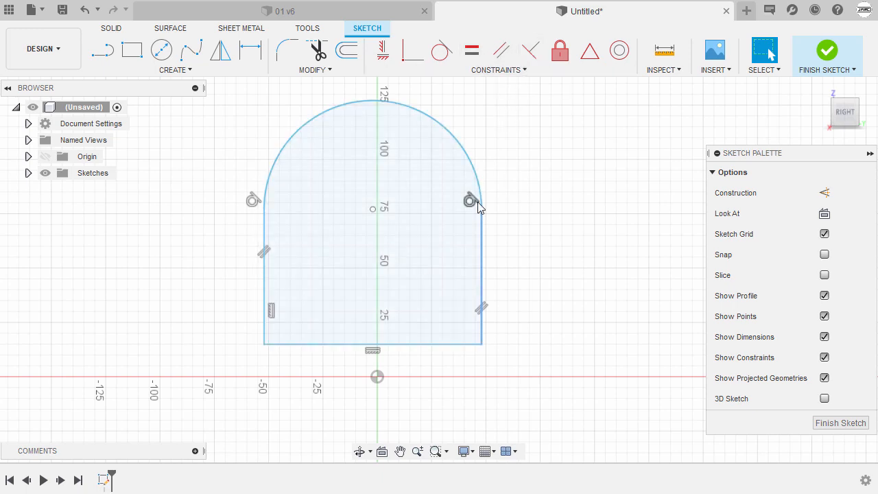
Apply a MidPoint constraint between the profile's base line and the sketch origin
left_click(404, 346)
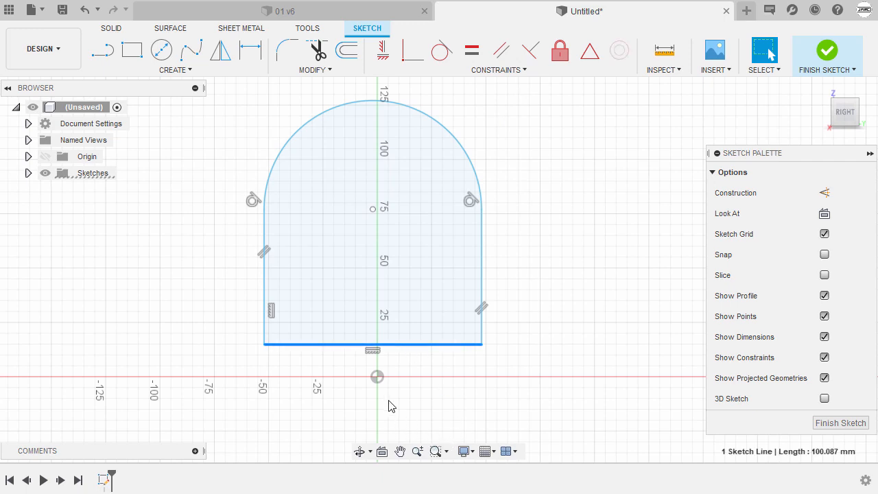
left_click(378, 376, "shift")
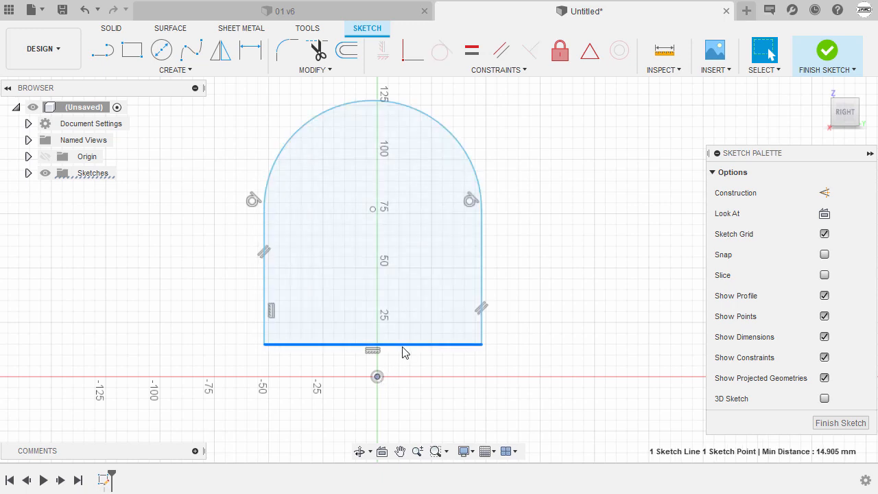
right_click(537, 239)
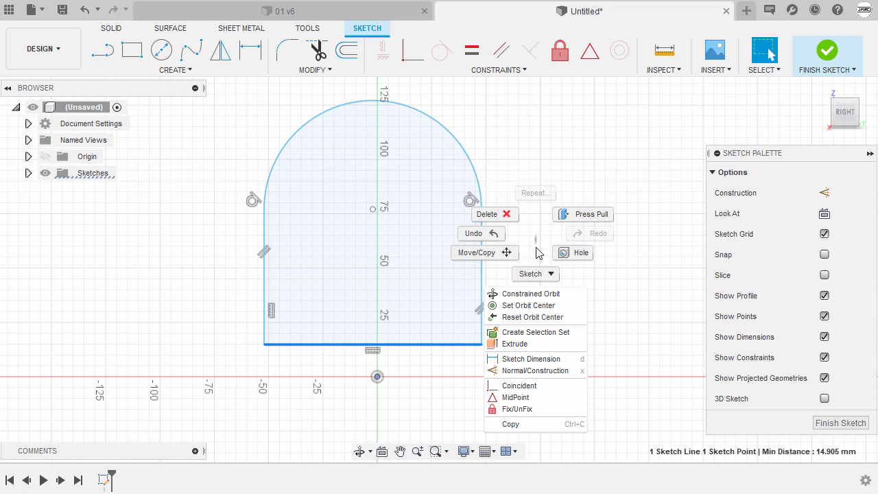
left_click(542, 398)
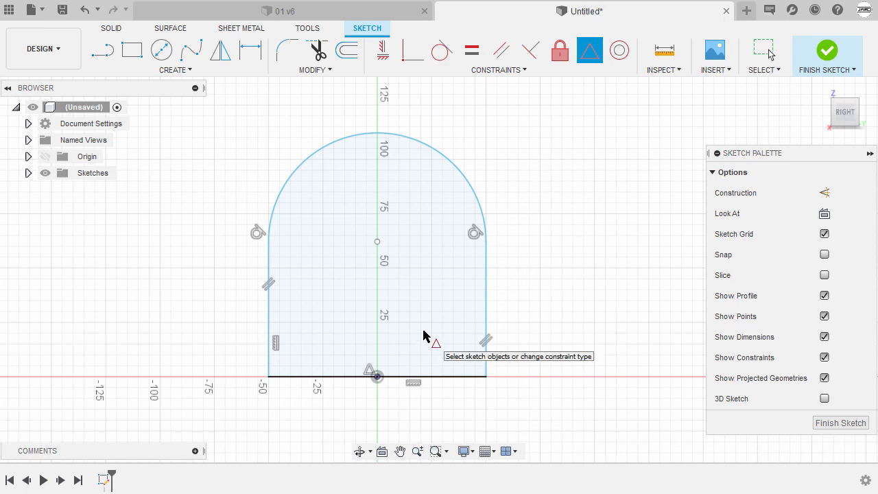
Draw a vertical centre line from the origin to the midpoint of the arc
key("l")
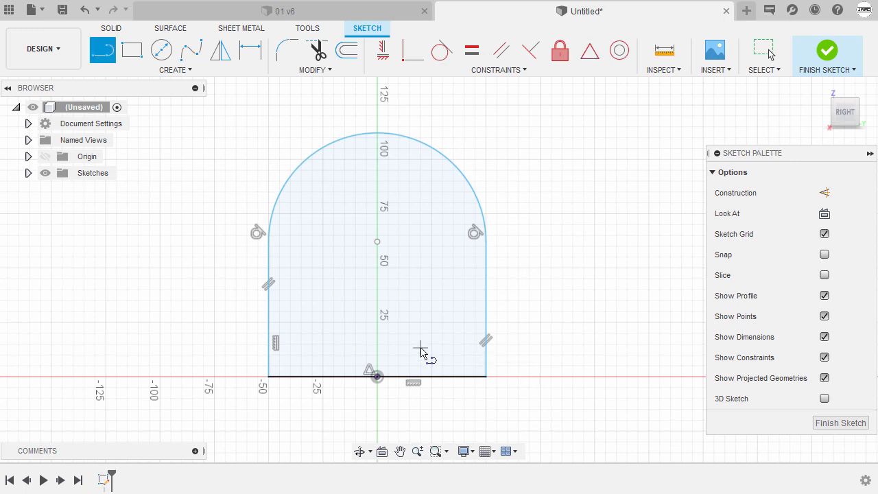
left_click(378, 377)
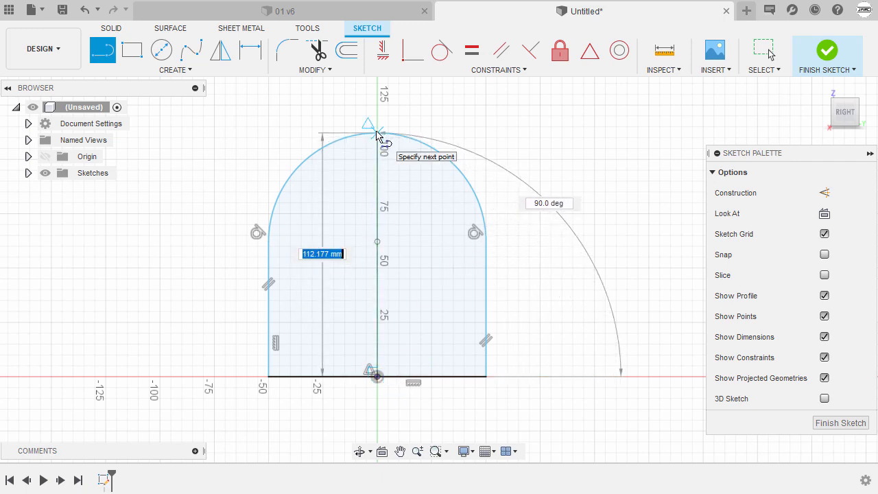
left_click(377, 134)
key("Escape")
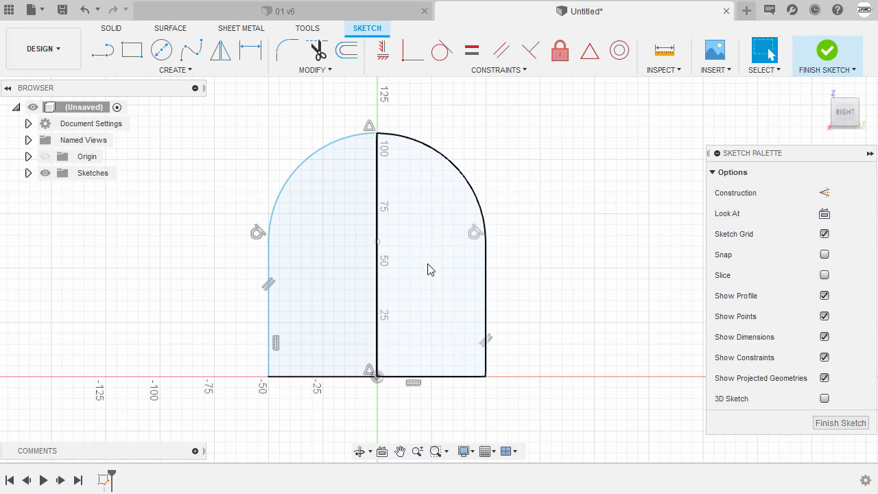
Dimension the overall height from the origin to the top of the arc as 3.35 in
key("d")
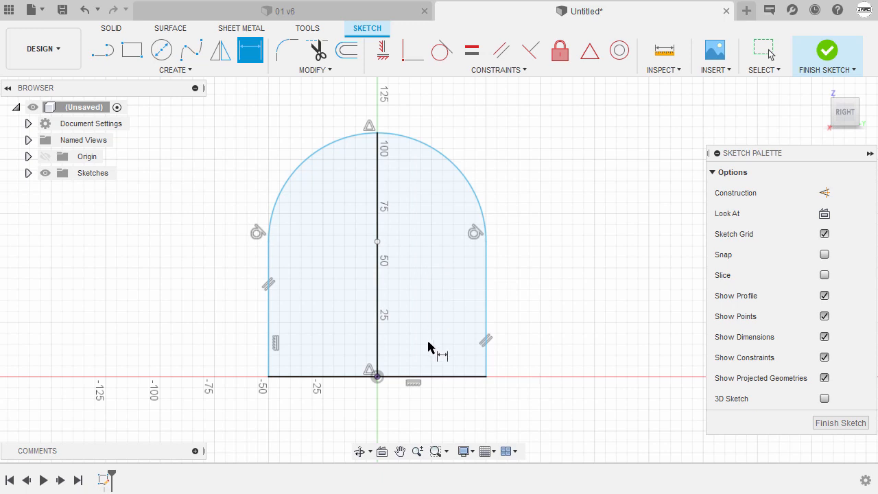
left_click(378, 378)
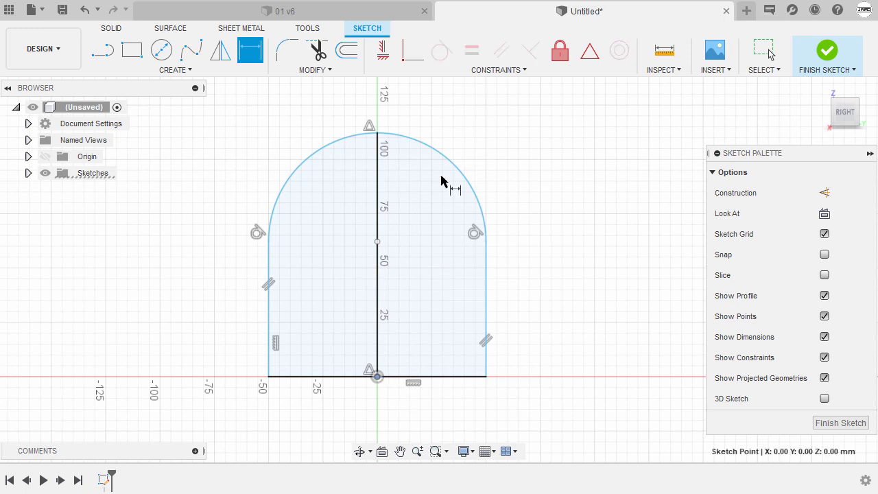
left_click(378, 134)
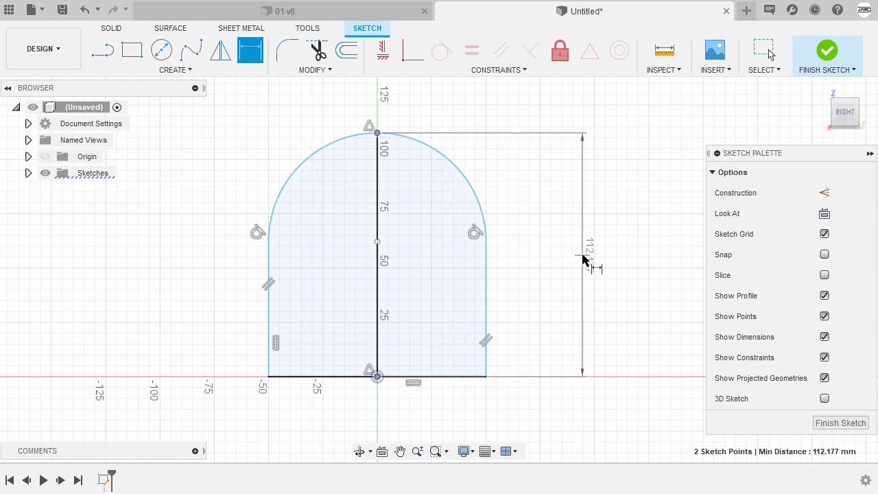
left_click(600, 252)
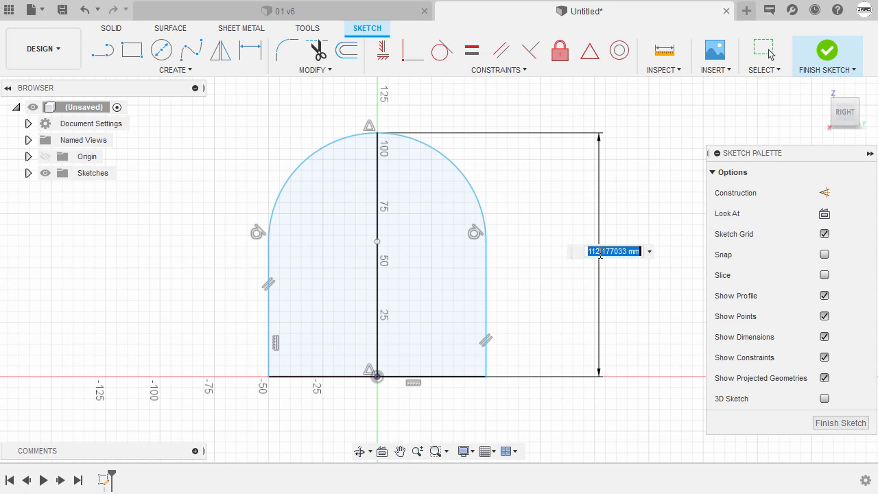
type("3.3")
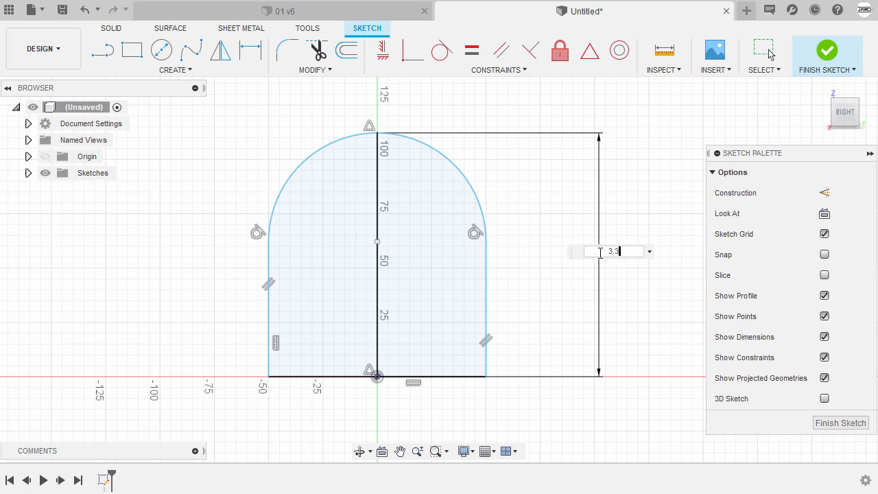
type("5in")
key("Return")
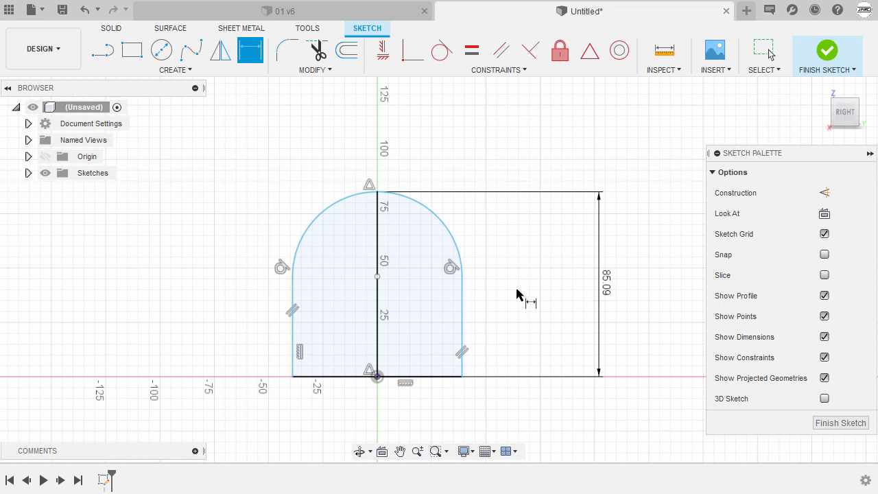
Change the document's active units to Inch
left_click(28, 124)
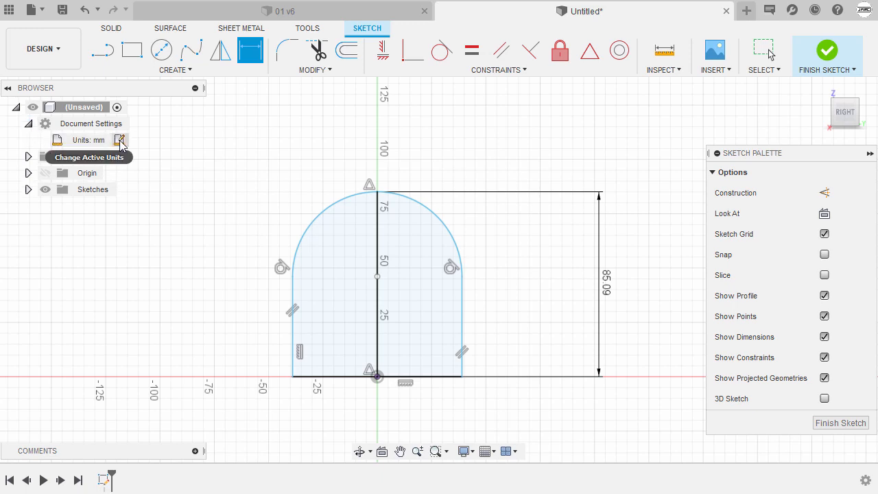
left_click(119, 141)
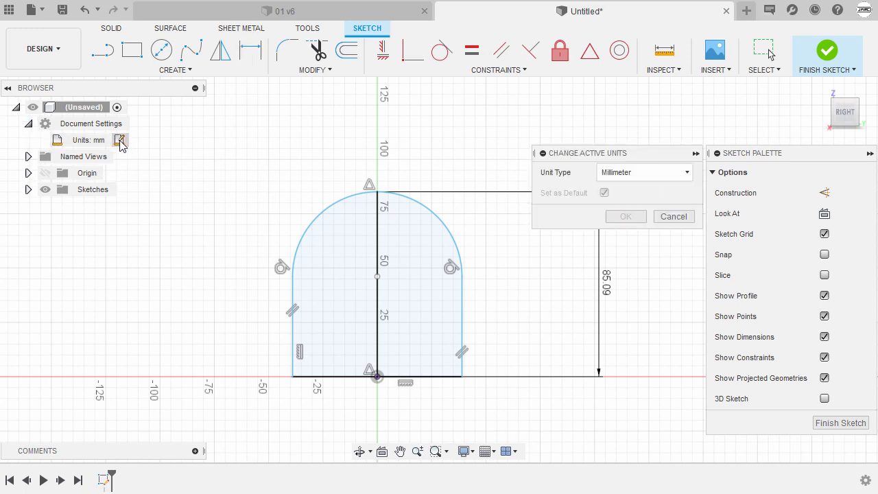
left_click(621, 175)
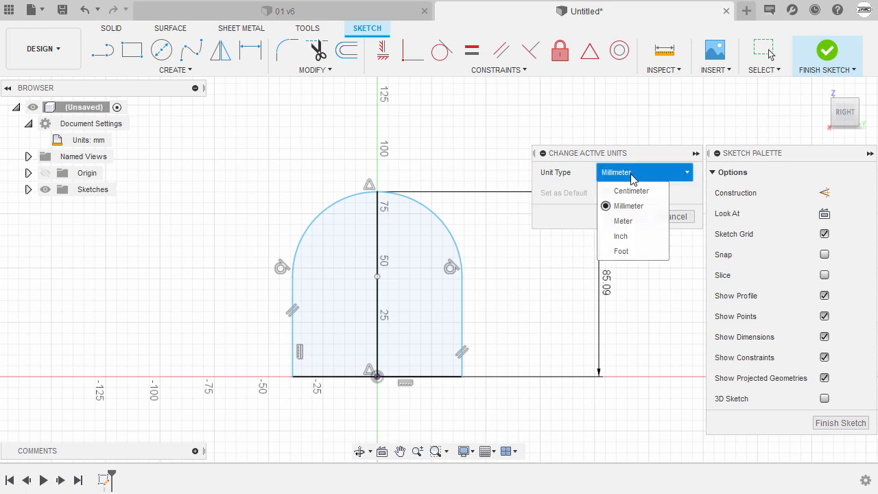
left_click(622, 236)
left_click(626, 217)
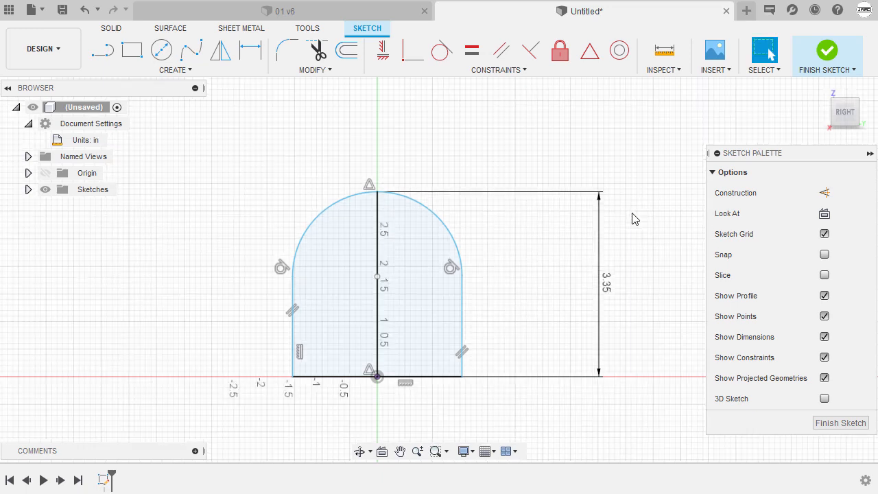
Dimension the profile's width between its two vertical sides as 2.7 in
key("F6")
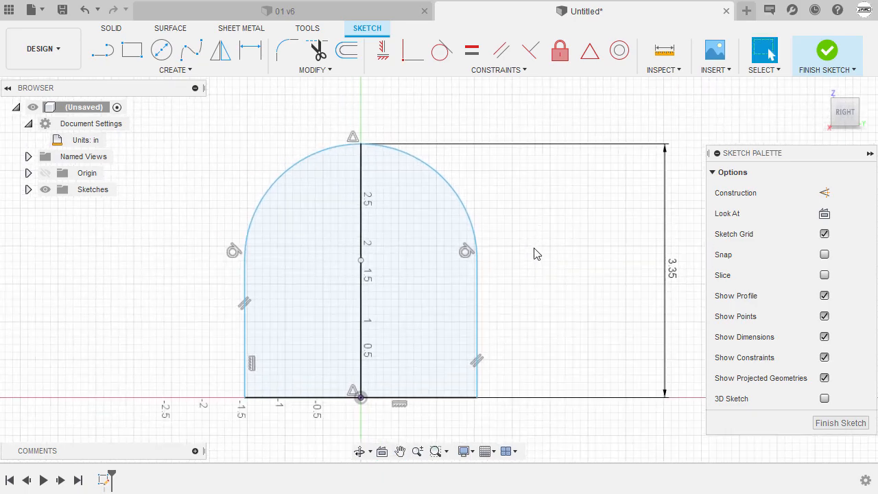
key("d")
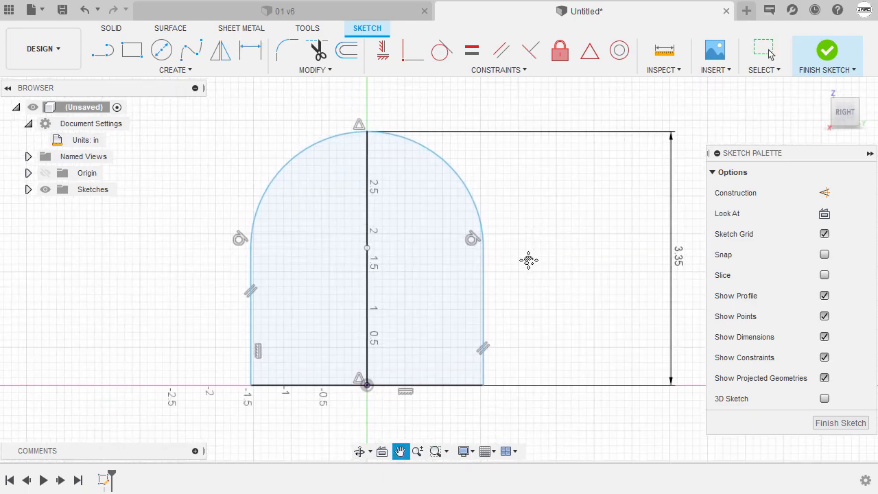
left_click(266, 306)
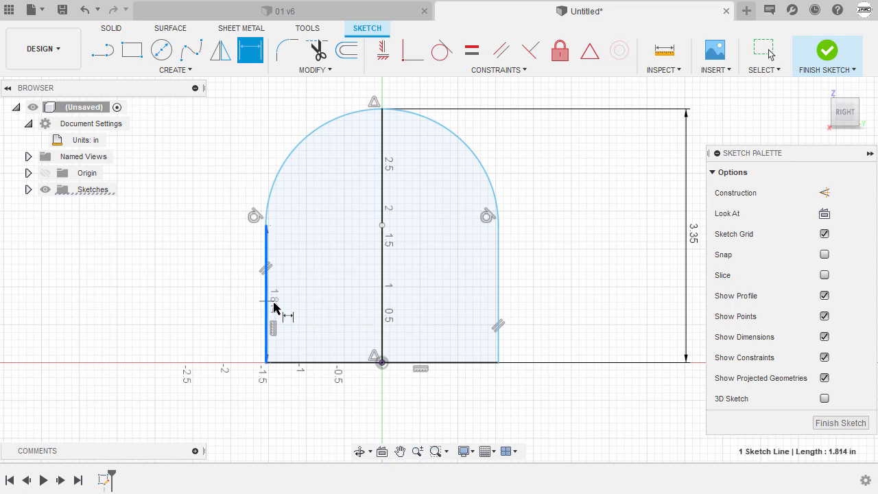
left_click(499, 299)
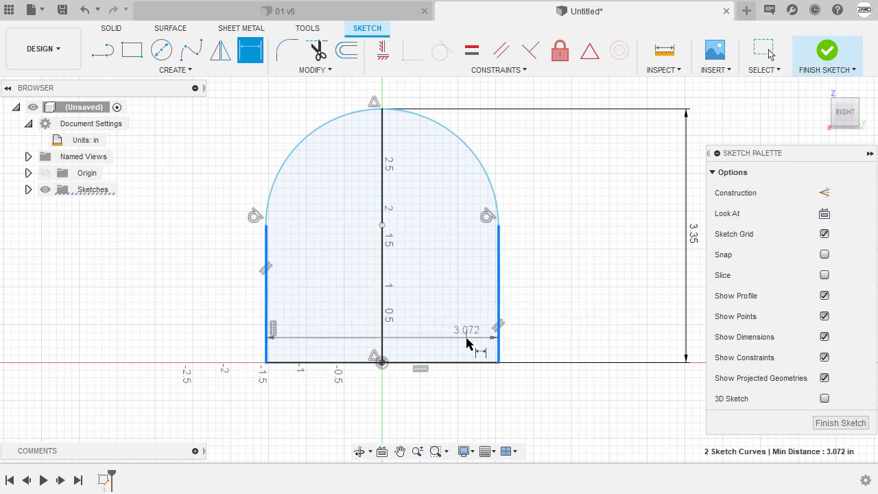
left_click(380, 420)
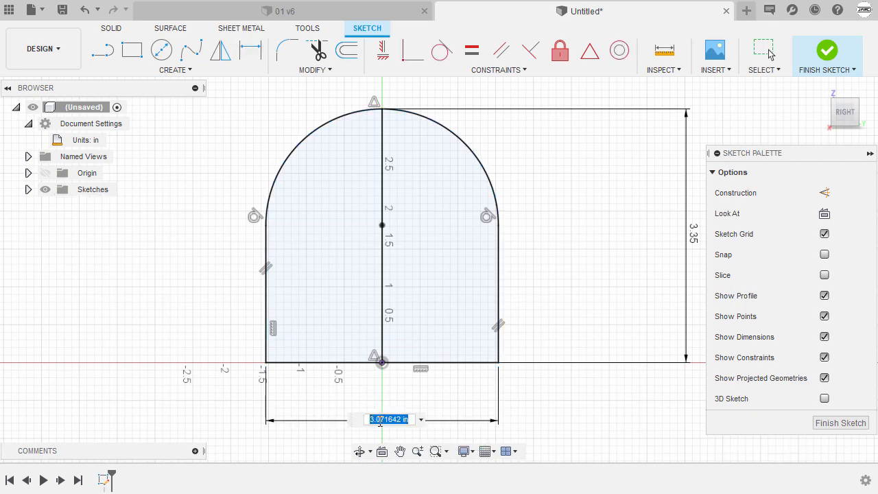
type("2.7")
key("Return")
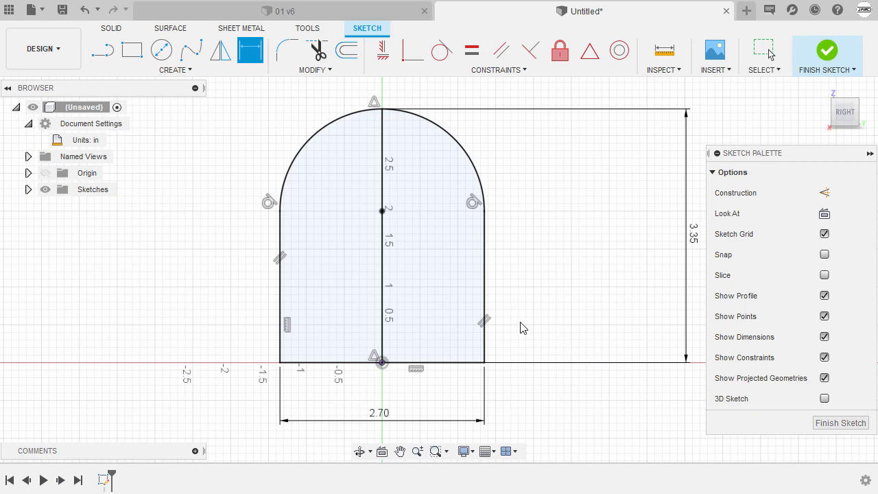
Draw a 0.25 in high rectangle, about 0.68 in wide, outward from the right vertical side near the base, and place its height dimension outside it
key("r")
scroll(522, 328, "up", 4)
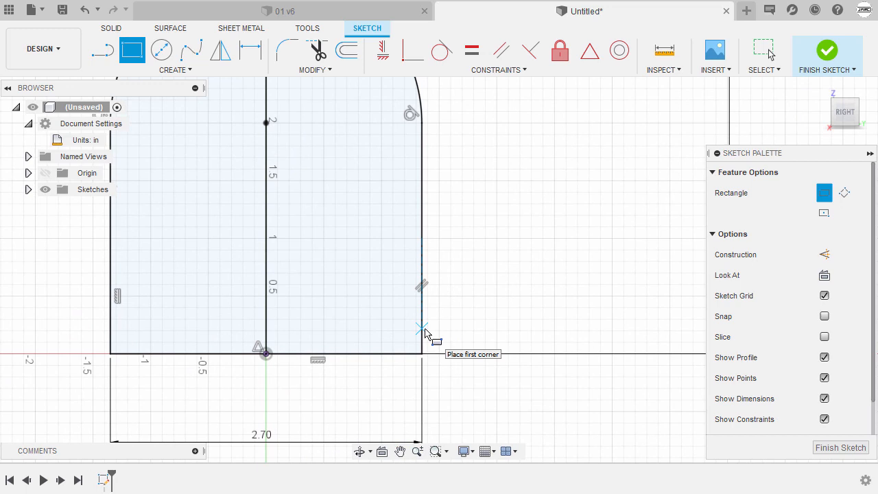
left_click(423, 330)
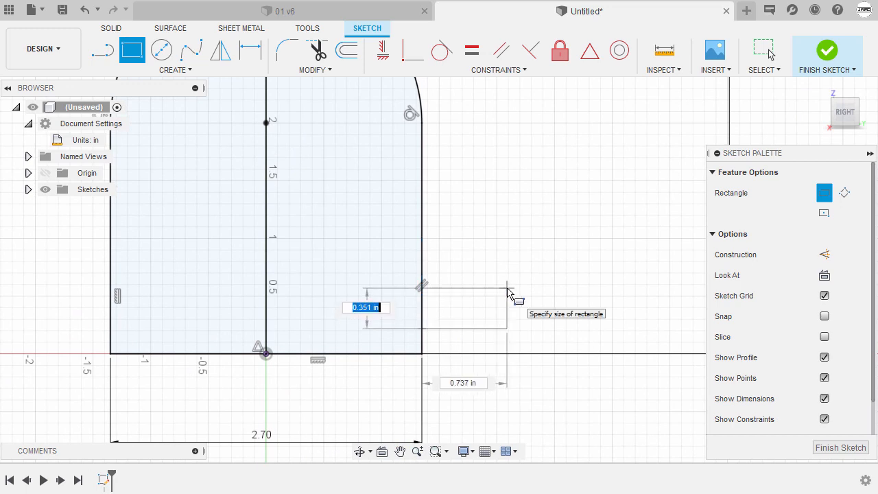
key("BackSpace")
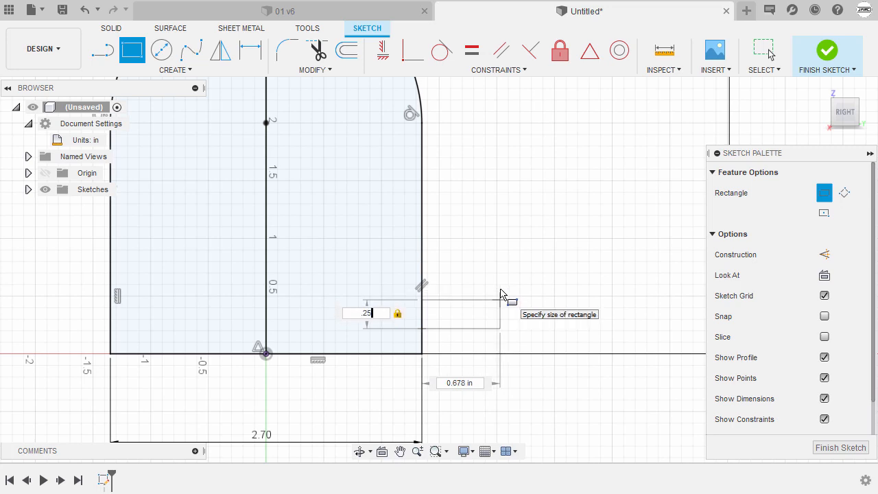
key("Return")
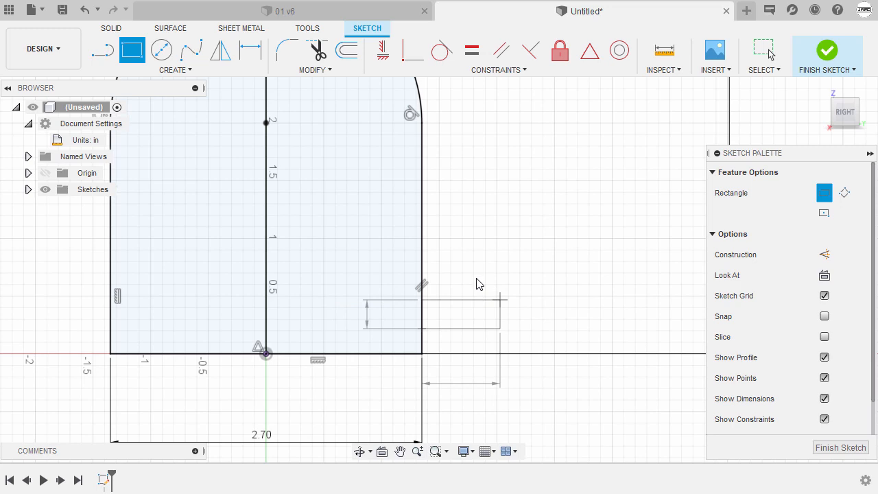
key("Escape")
left_click_drag(374, 316, 547, 317)
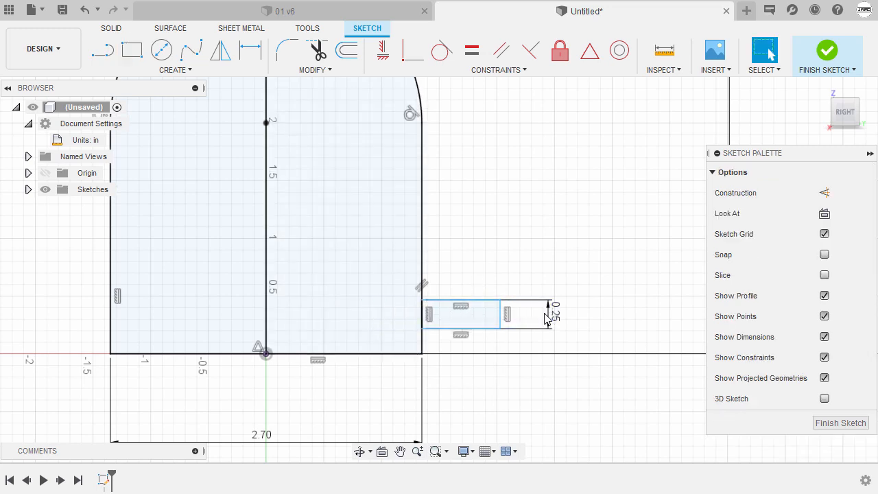
Dimension the vertical offset between the origin and the small rectangle's lower edge as 0.25 in
key("d")
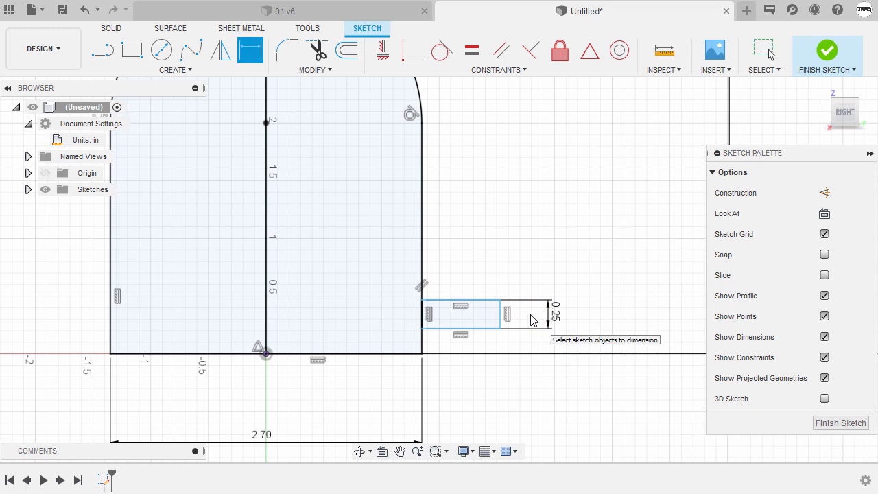
middle_click_drag(525, 325, 533, 300)
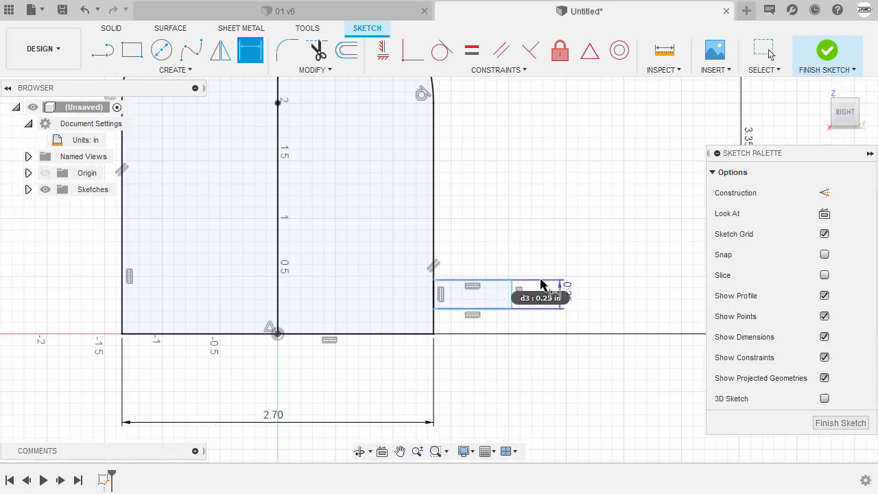
left_click(502, 314)
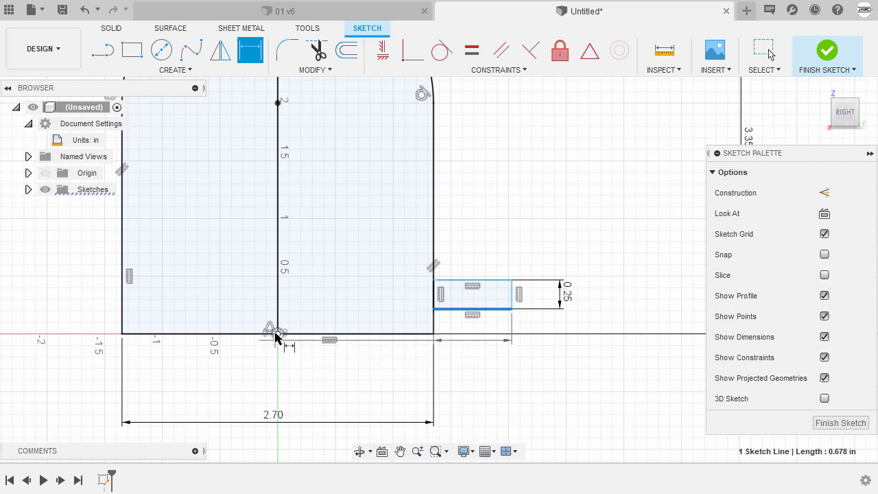
left_click(277, 334)
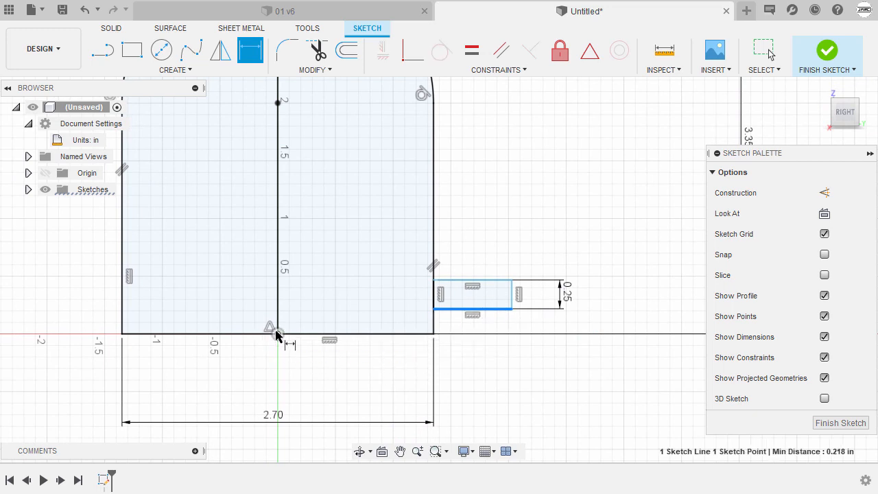
left_click(560, 359)
type(".25")
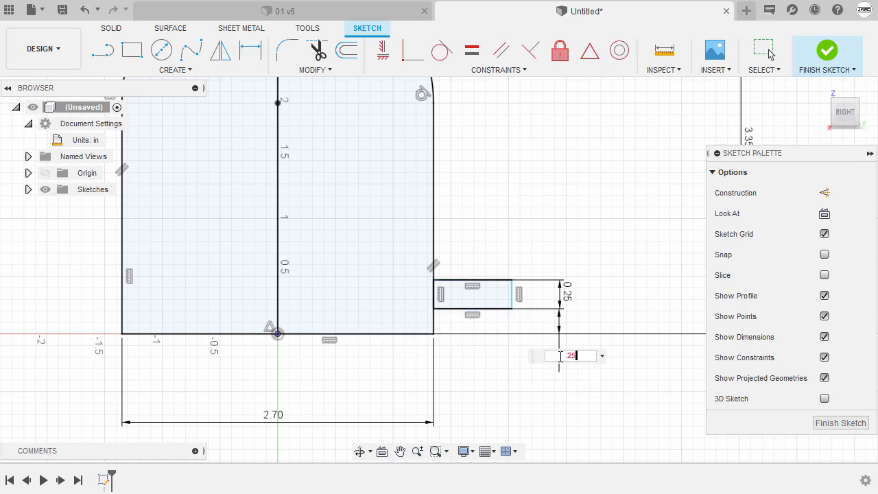
key("Return")
Add a diameter dimension of 3.75 in between the centre line and the small rectangle's outer edge
scroll(386, 277, "down", 3)
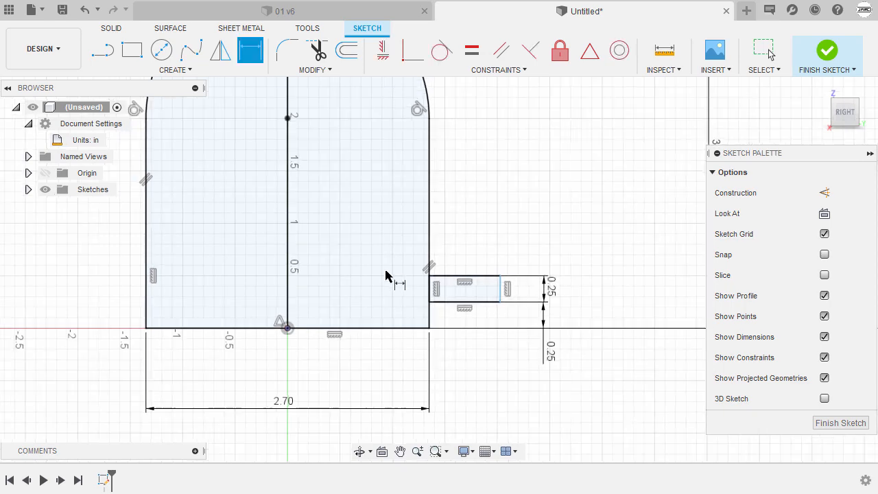
middle_click_drag(386, 276, 494, 272)
scroll(474, 277, "down", 1)
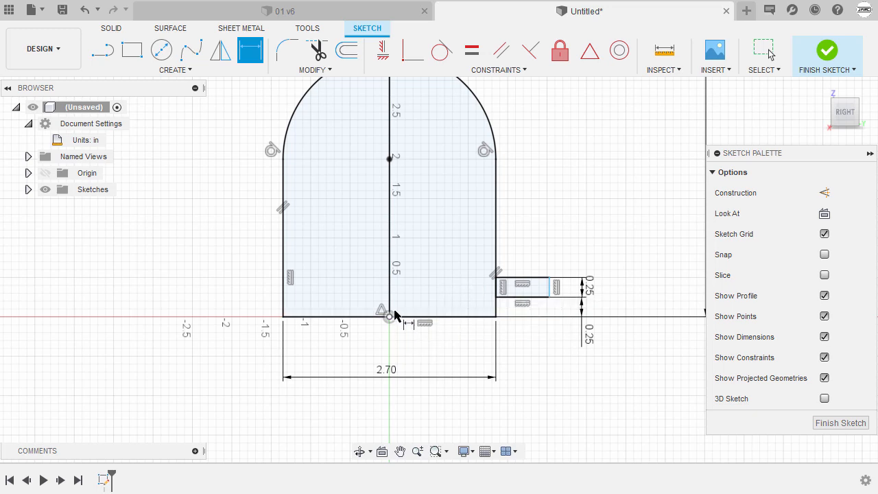
left_click(390, 297)
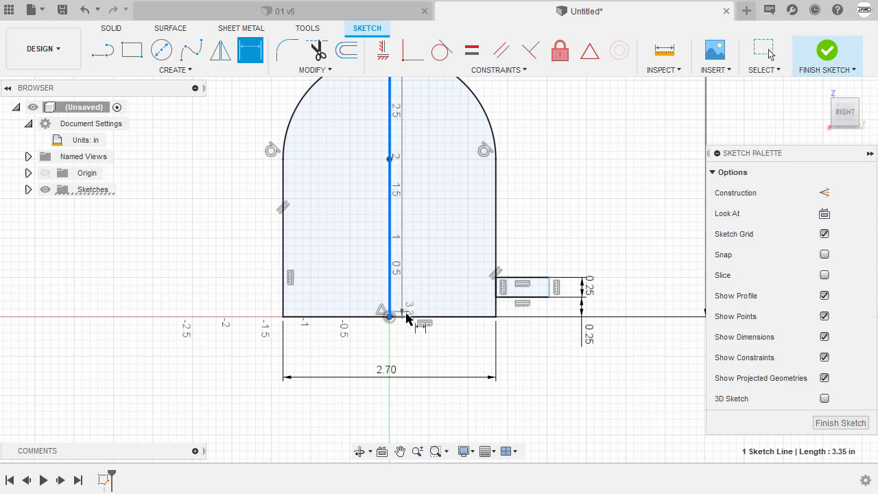
scroll(551, 298, "up", 2)
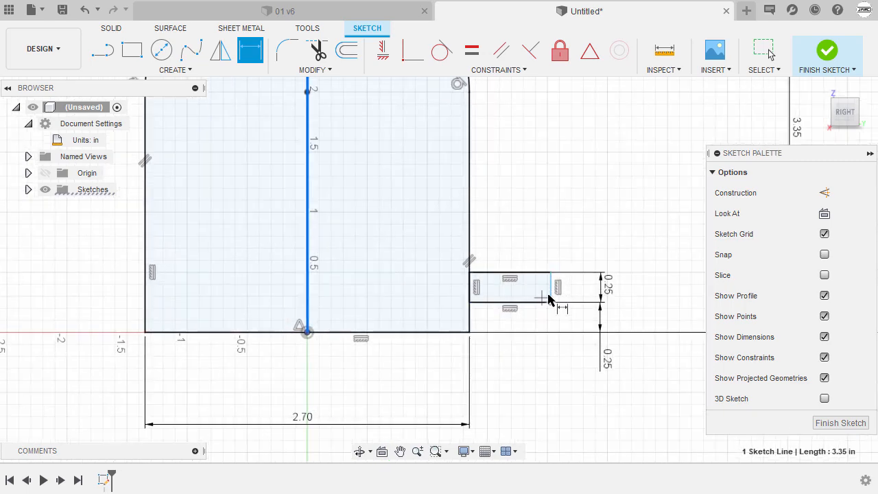
left_click(549, 293)
scroll(522, 338, "up", 1)
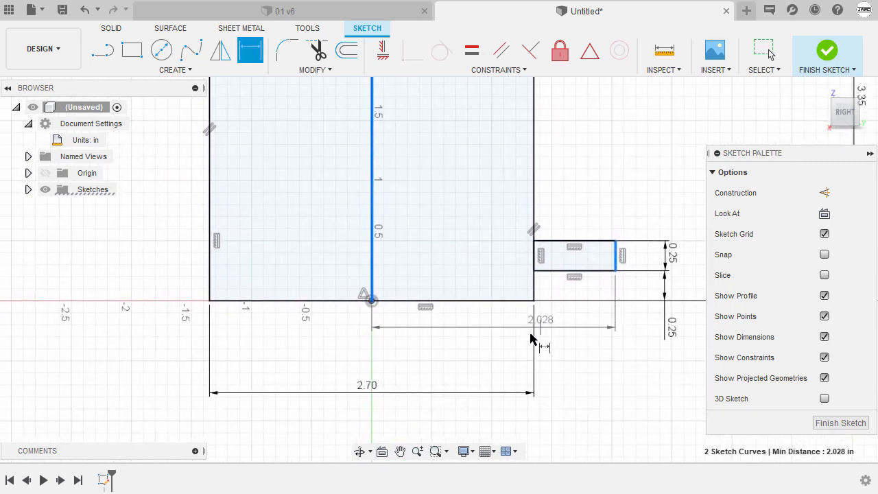
right_click(422, 355)
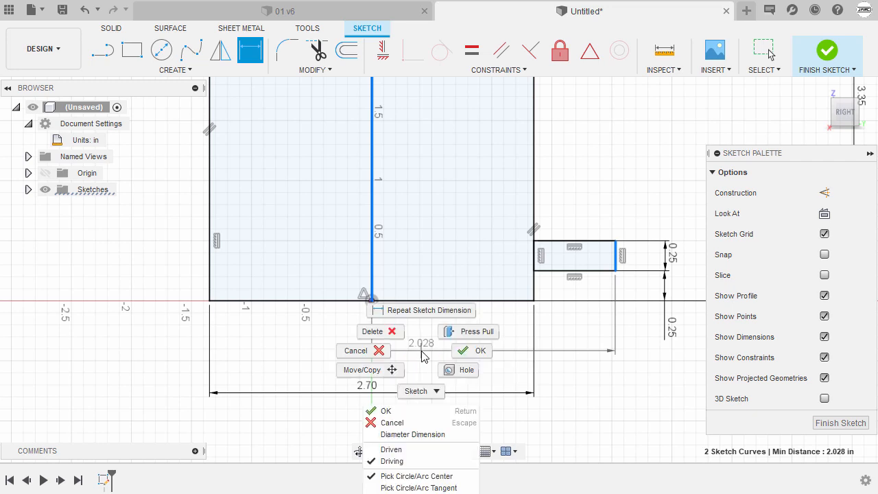
left_click(450, 441)
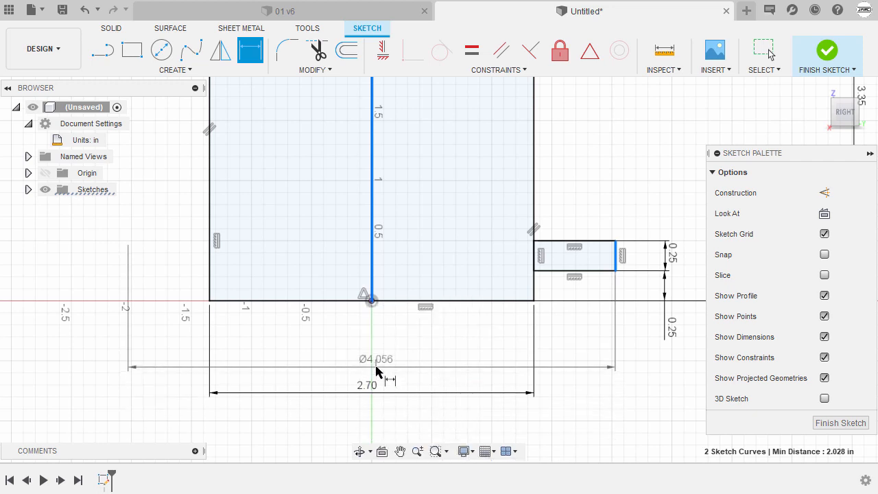
middle_click_drag(387, 378, 426, 312)
middle_click_drag(426, 376, 414, 386)
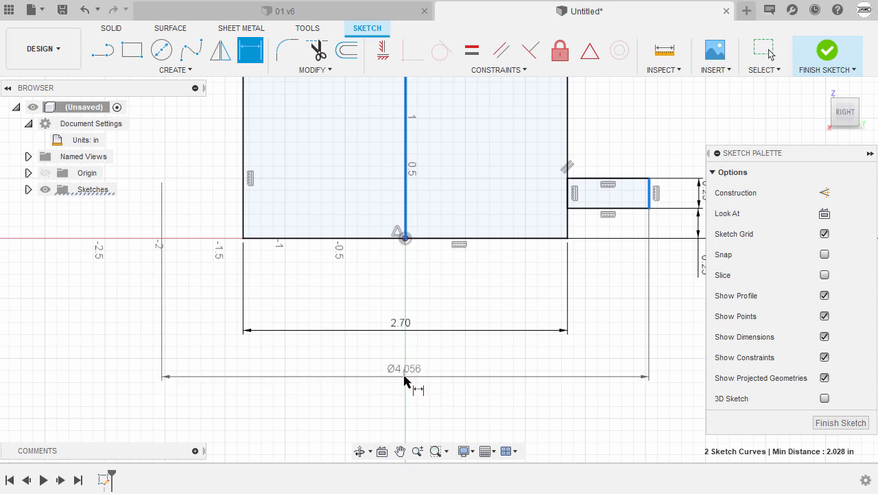
left_click(406, 381)
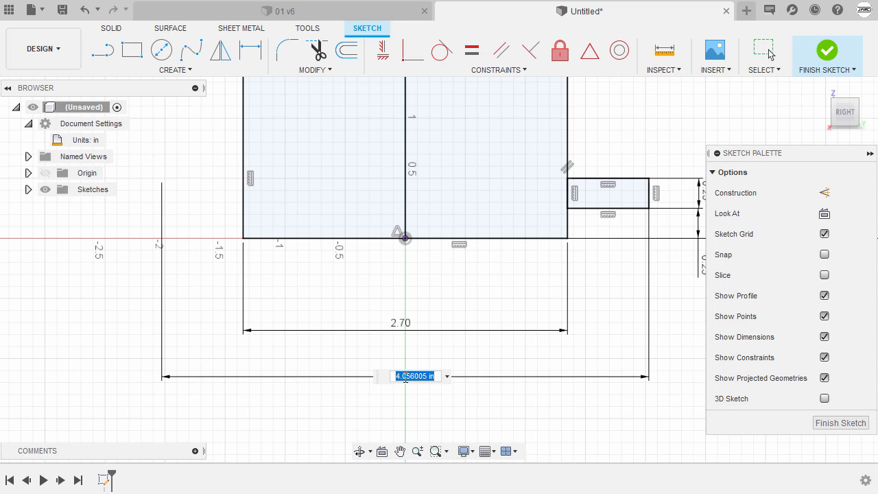
type("3.75")
key("Return")
scroll(394, 337, "down", 3)
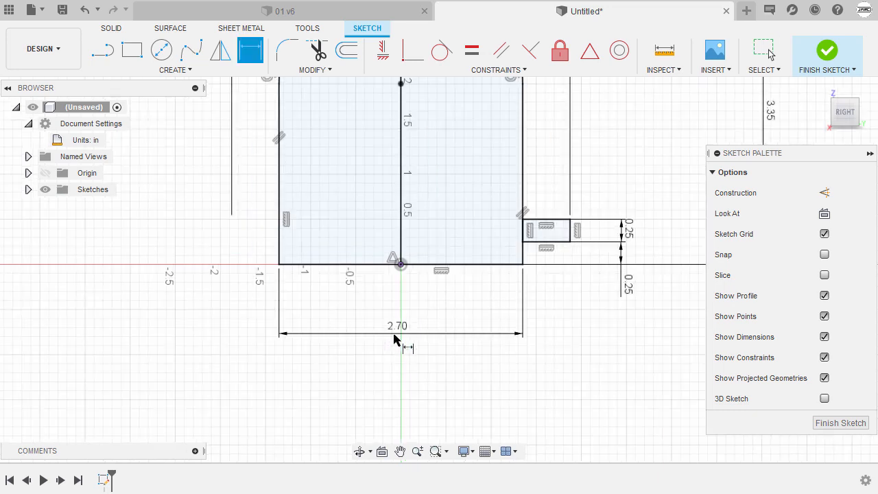
left_click(403, 324)
scroll(403, 324, "down", 2)
key("Escape")
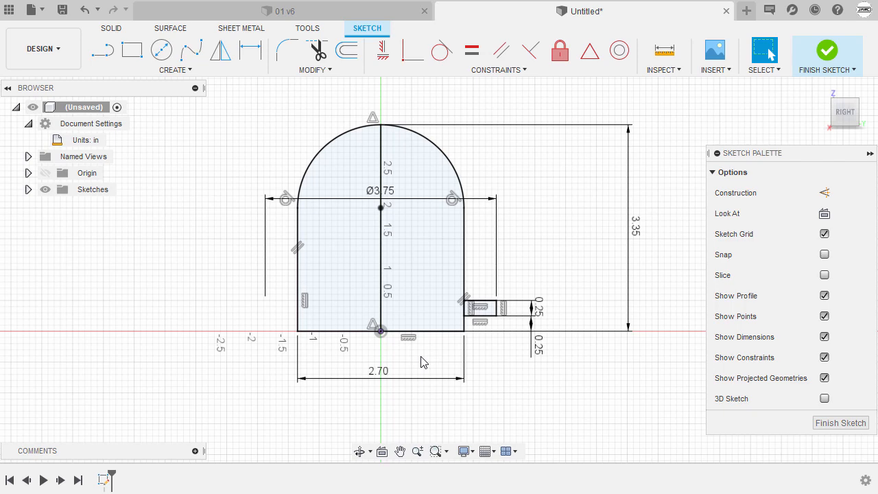
left_click(466, 268)
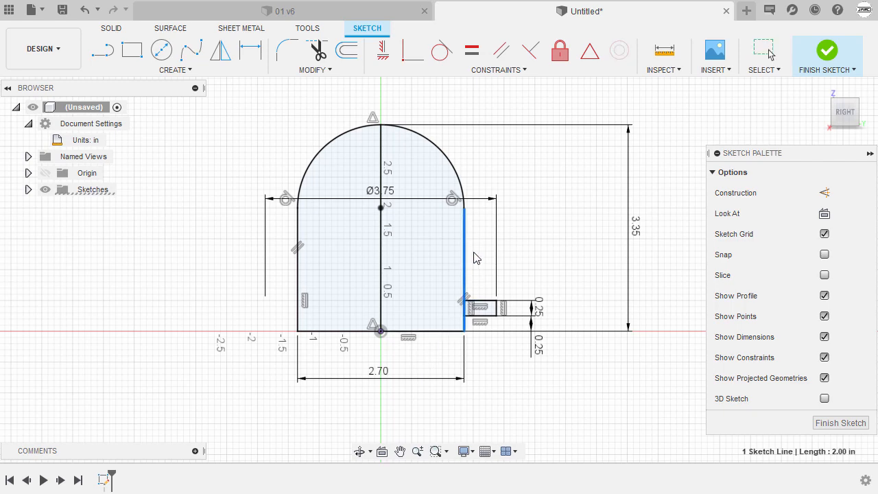
left_click(432, 333)
left_click(458, 186)
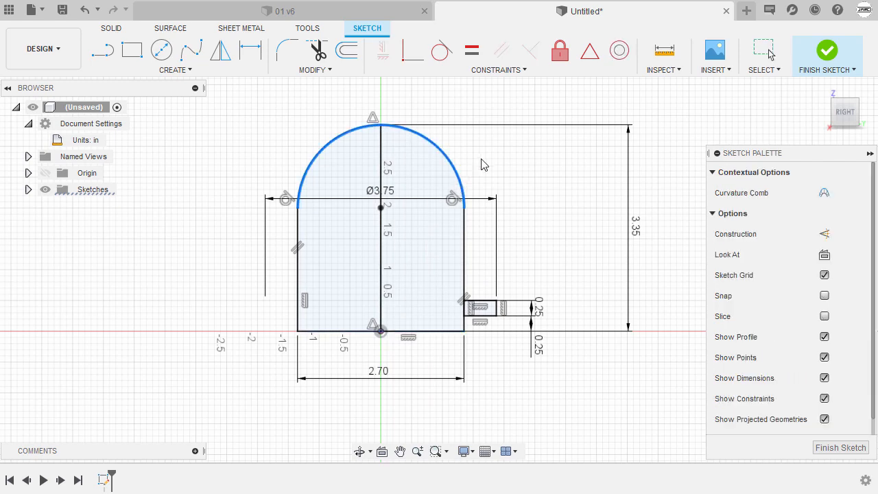
key("Escape")
left_click(297, 274)
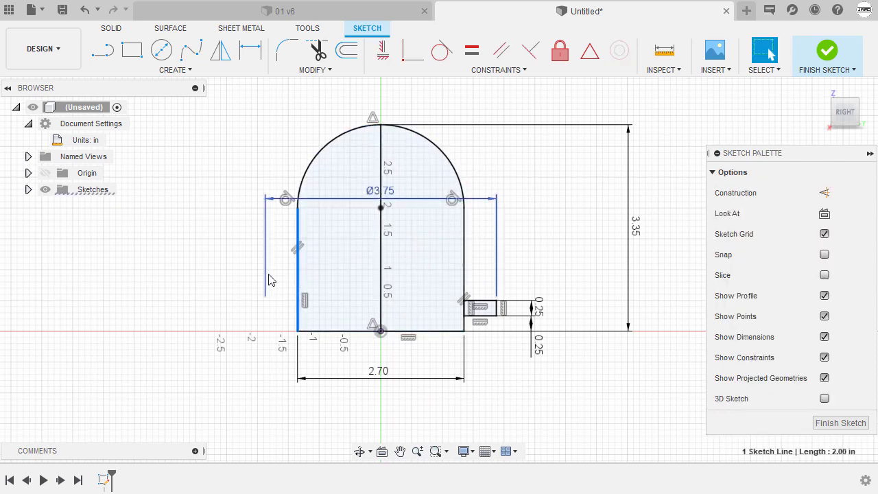
left_click(302, 158)
key("Escape")
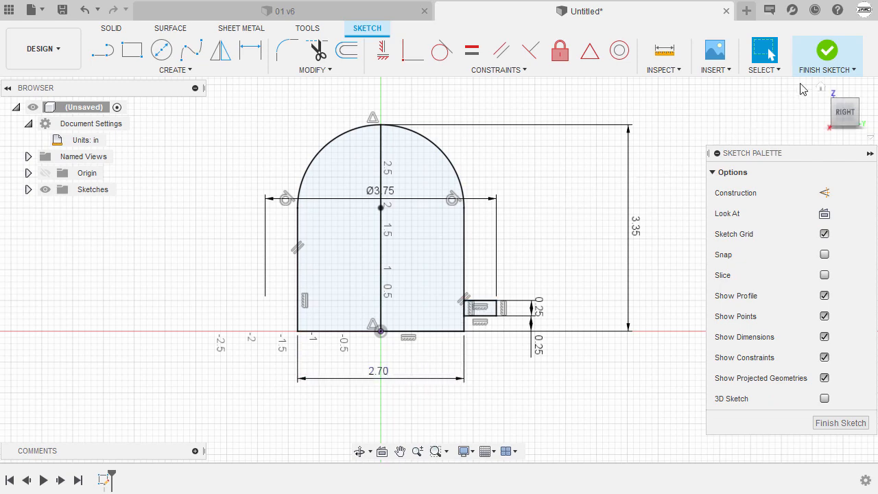
Finish the sketch and revolve the right half of the arch profile 360 degrees about the centre line as a new body
left_click(816, 54)
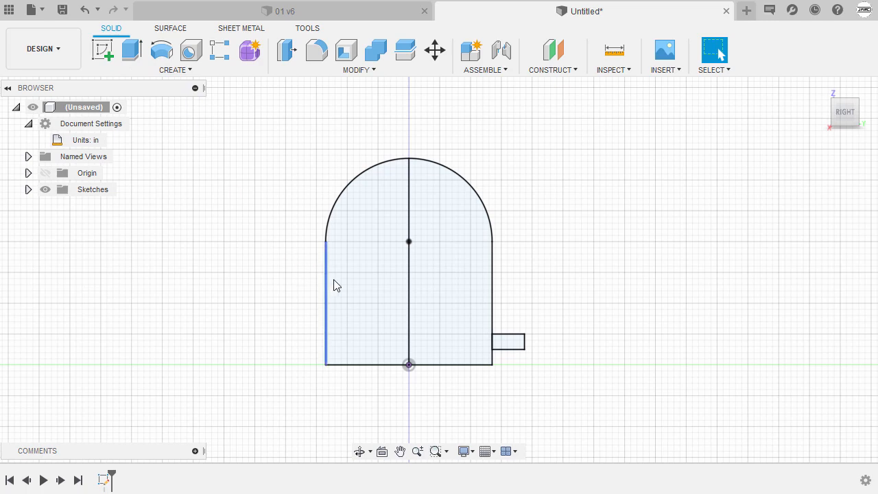
key("s")
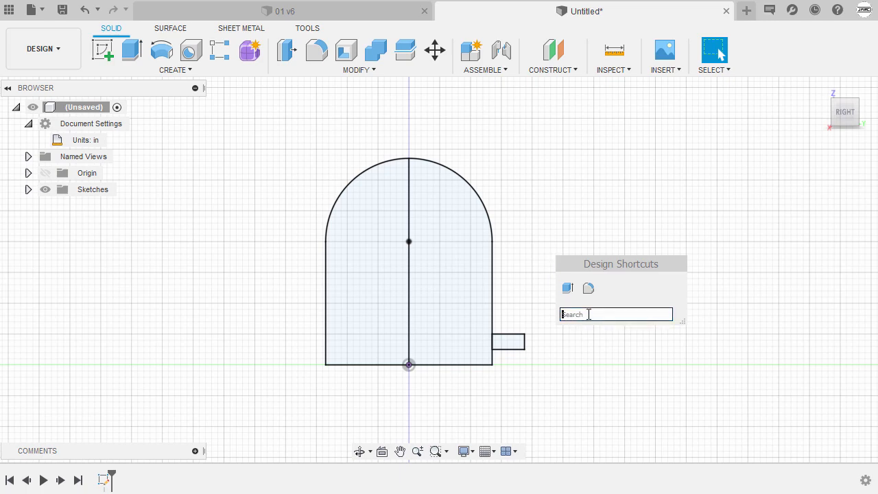
type("re")
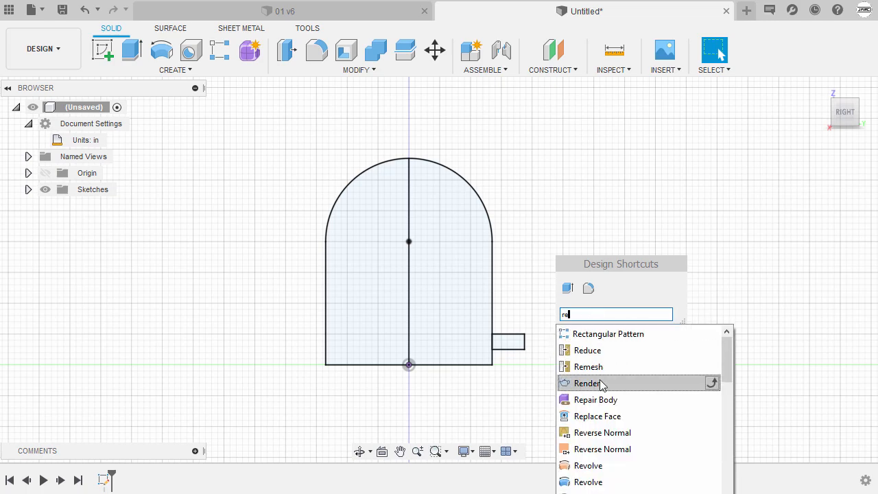
left_click(625, 483)
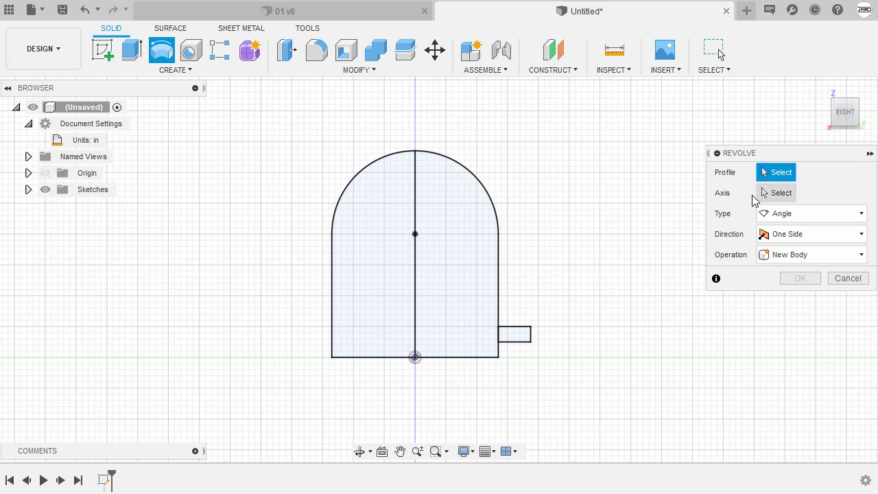
left_click(453, 267)
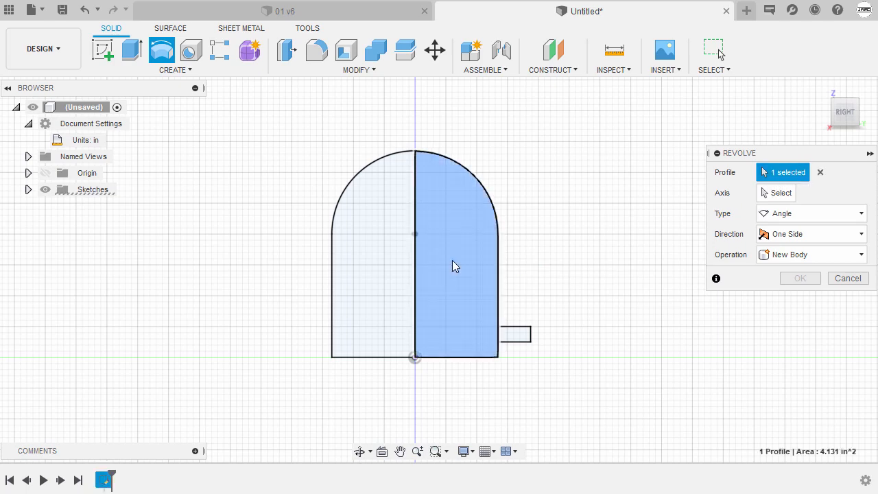
left_click(781, 194)
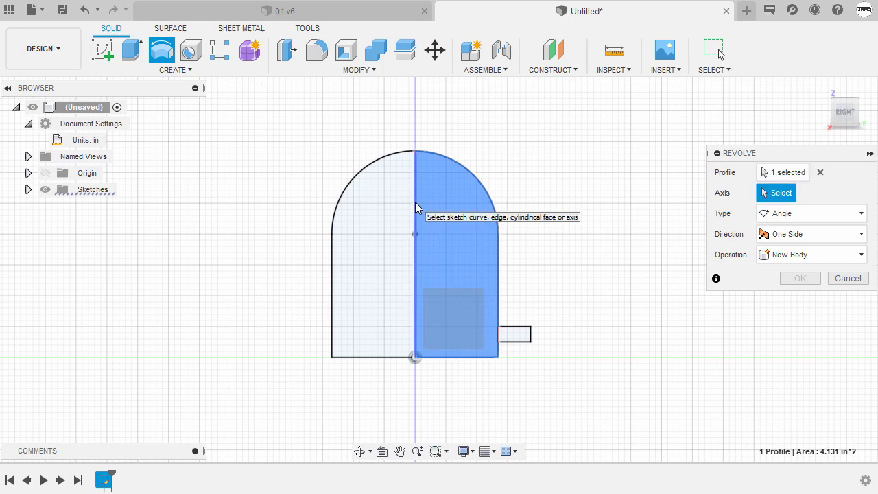
left_click(417, 226)
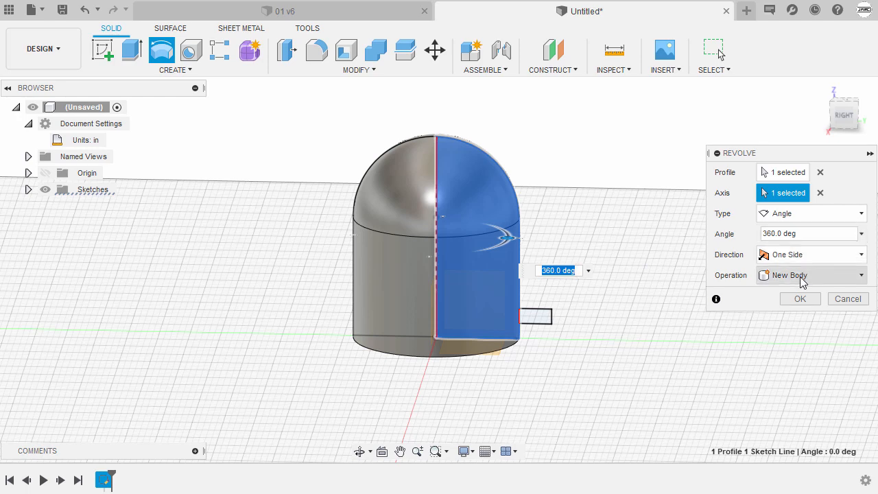
left_click(800, 300)
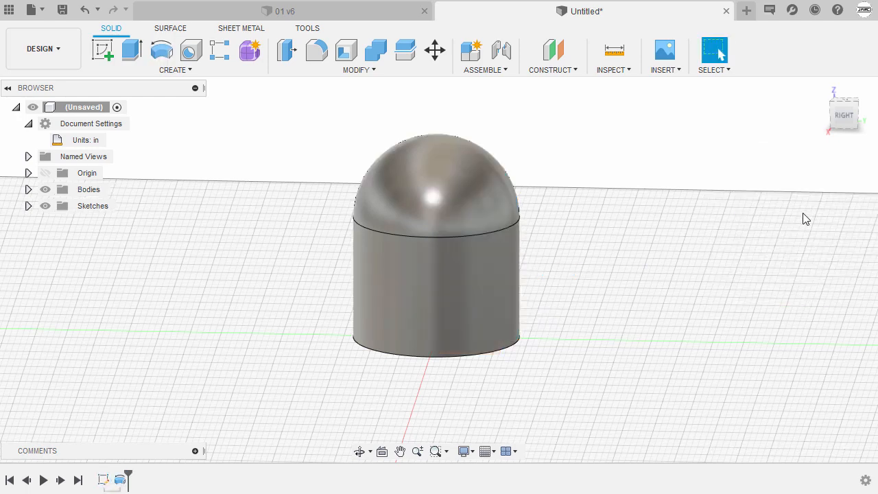
Shell the domed body with a 0.25 in inside thickness, removing its flat bottom face
left_click(821, 87)
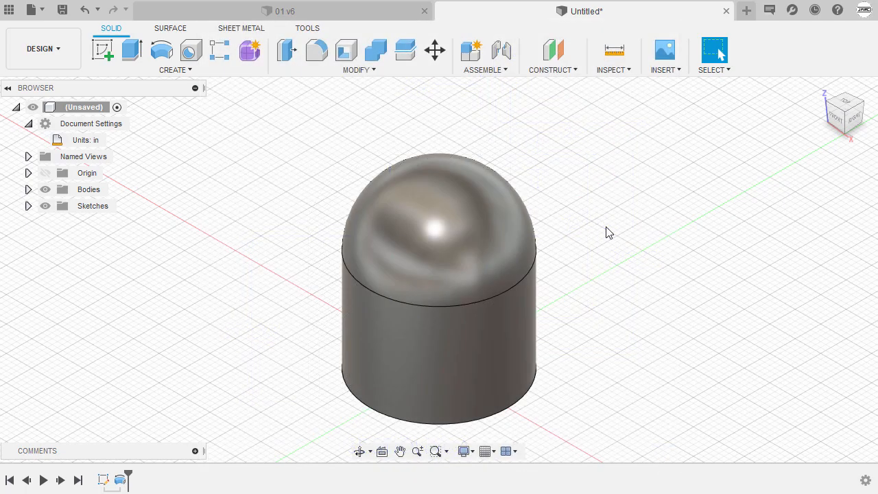
key("s")
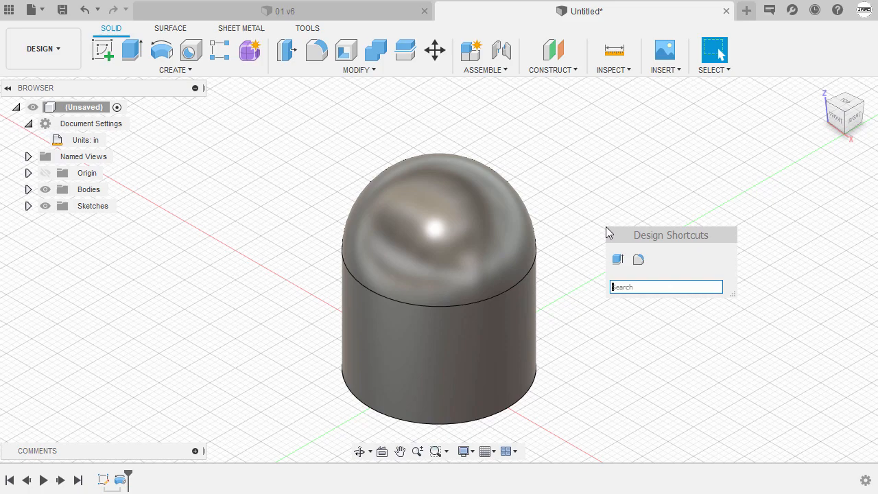
type("sh")
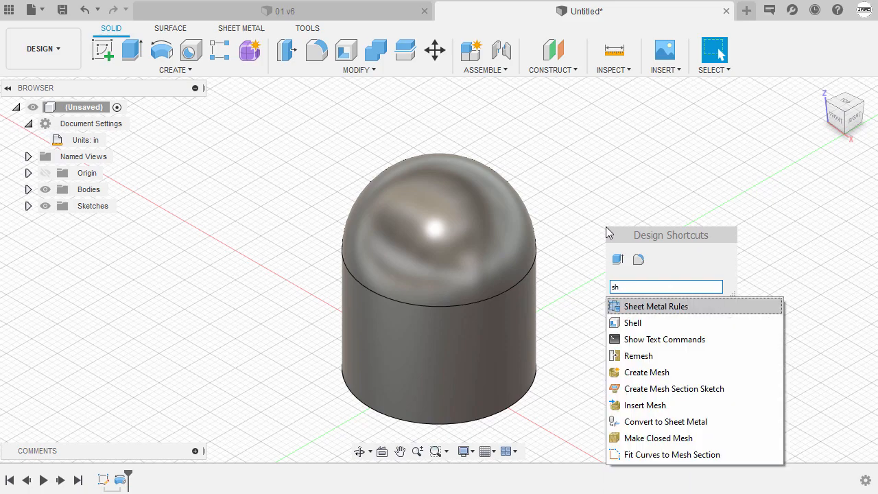
left_click(659, 325)
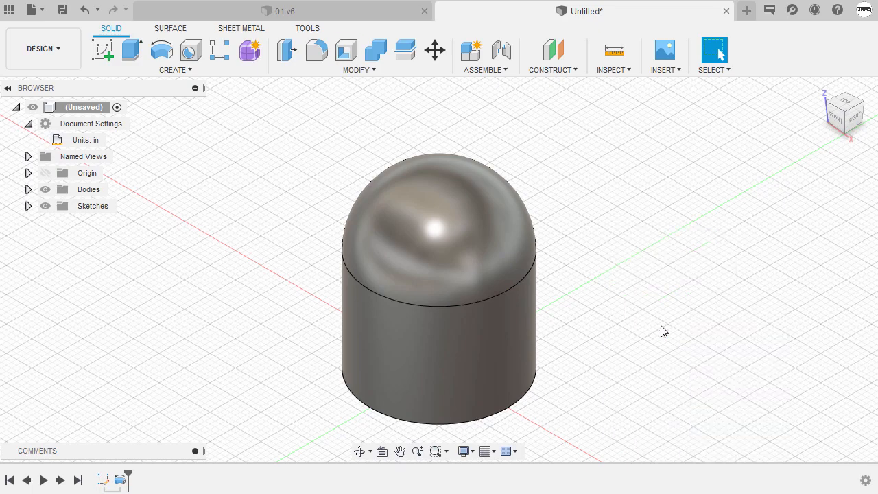
middle_click_drag(622, 309, 563, 229)
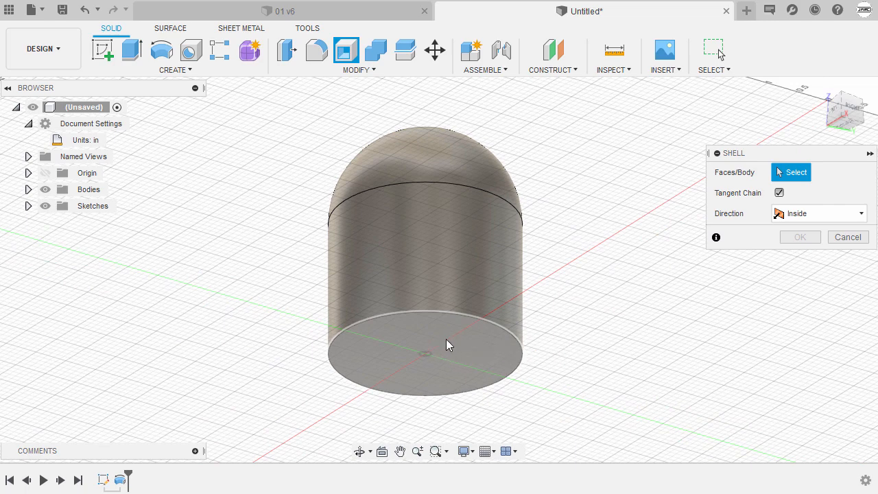
left_click(442, 343)
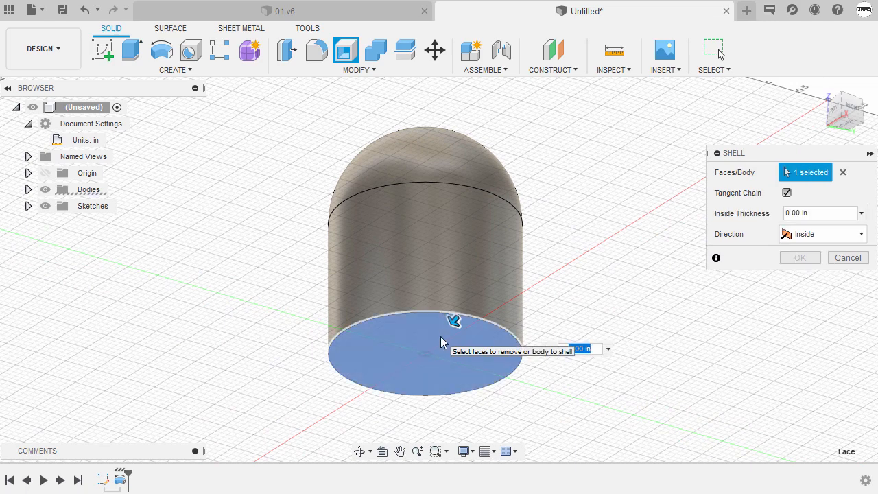
left_click(828, 212)
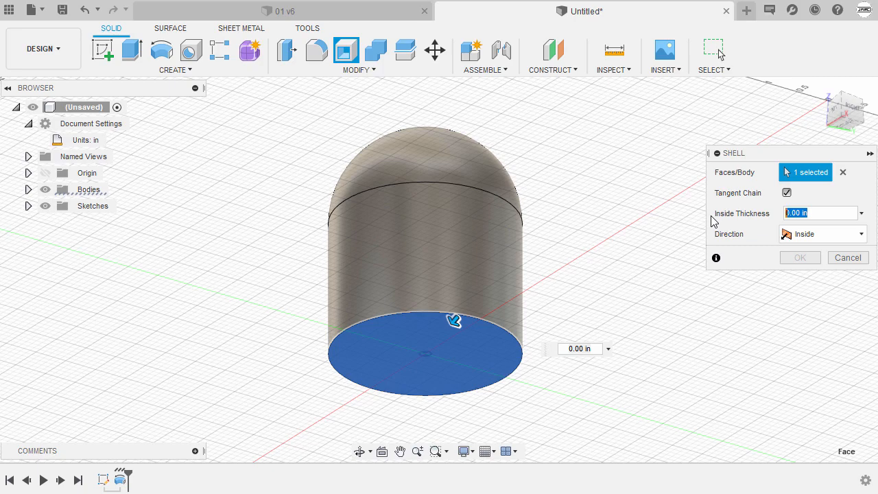
key("BackSpace")
type(".25")
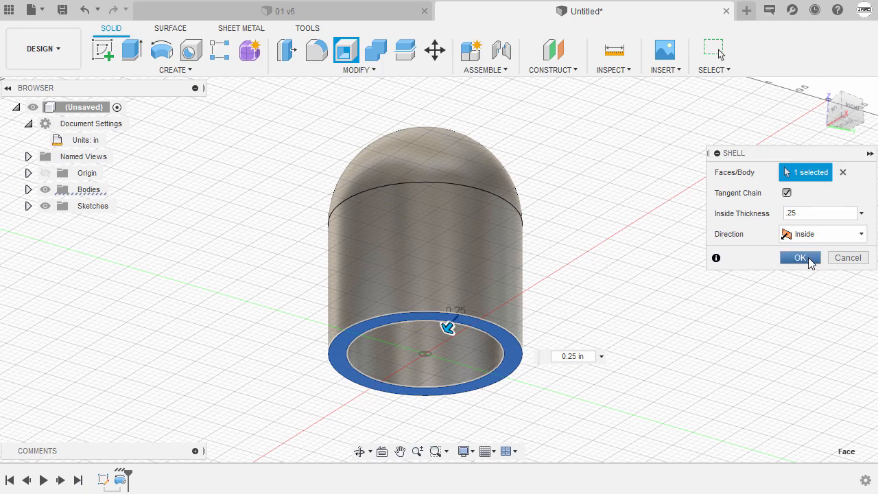
left_click(800, 258)
left_click(821, 87)
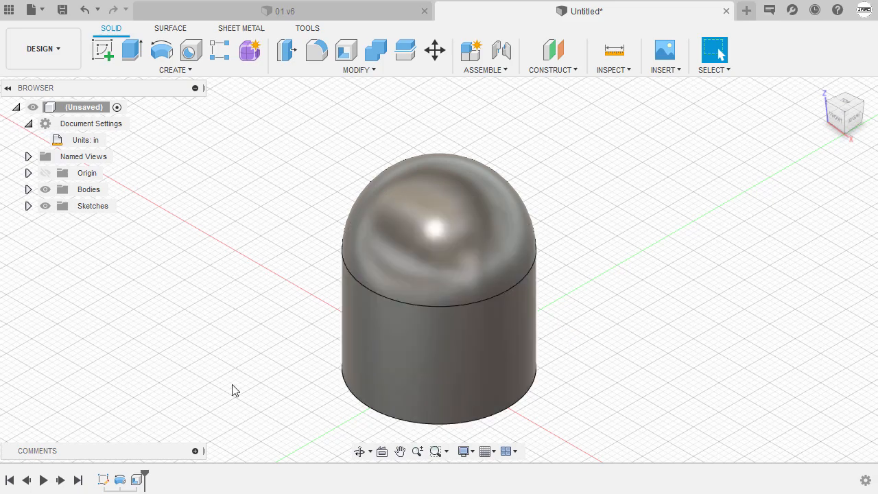
Make Sketch1 visible again so its flange rectangle can be used
left_click(104, 481)
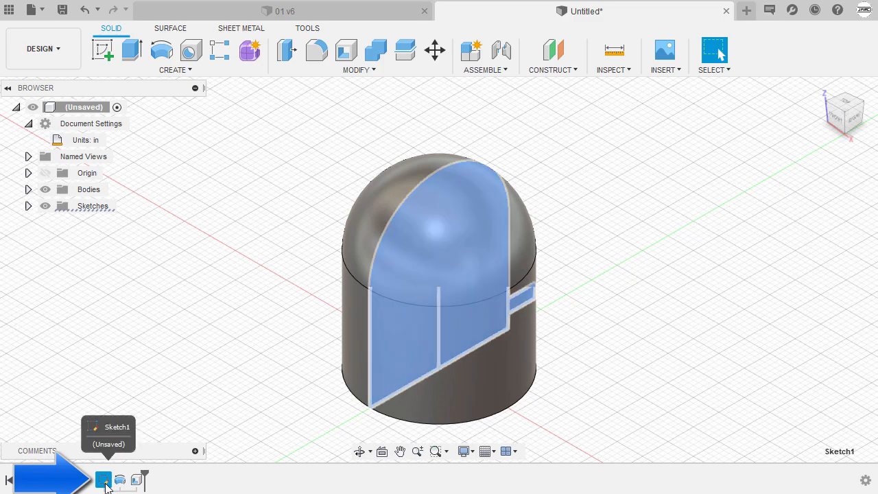
left_click(221, 302)
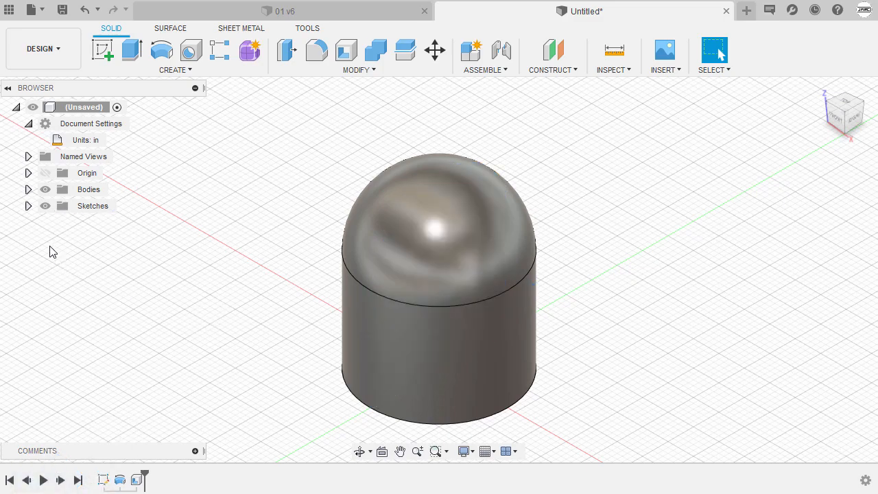
left_click(28, 206)
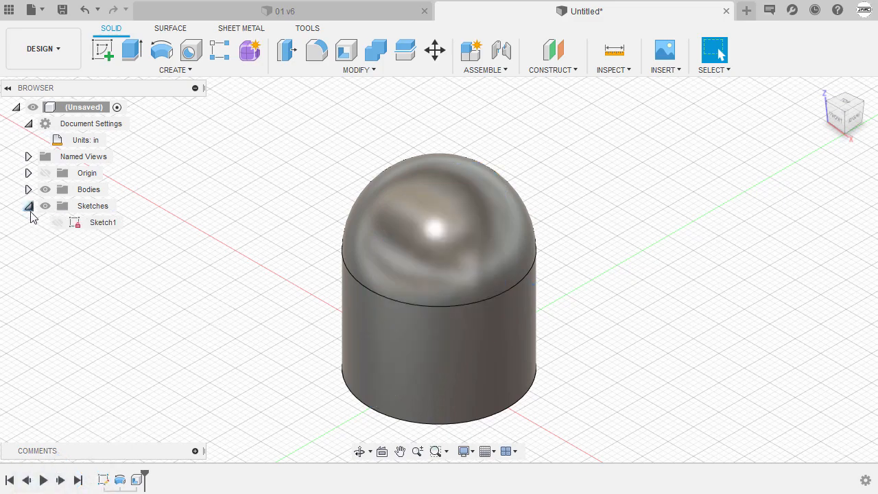
left_click(57, 225)
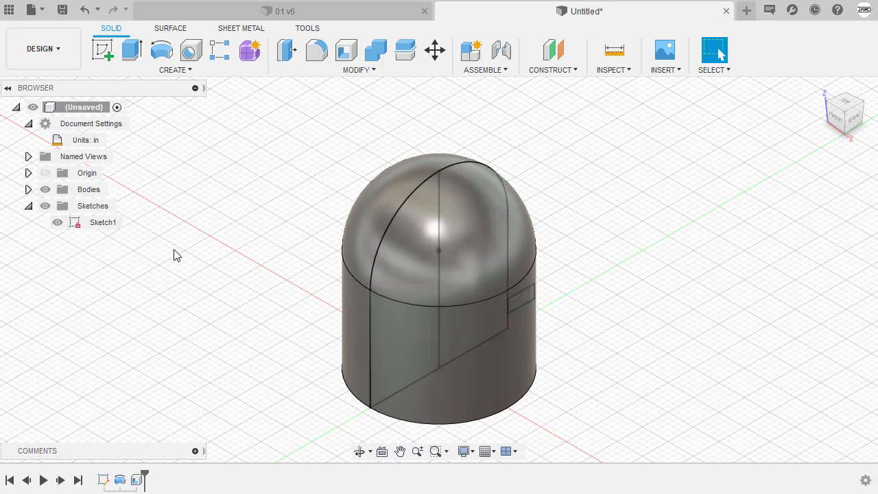
Revolve the small flange rectangle 360 degrees about the vertical centre line, joined to the domed body, and hide Sketch1
middle_click_drag(238, 290, 602, 217, "shift")
key("s")
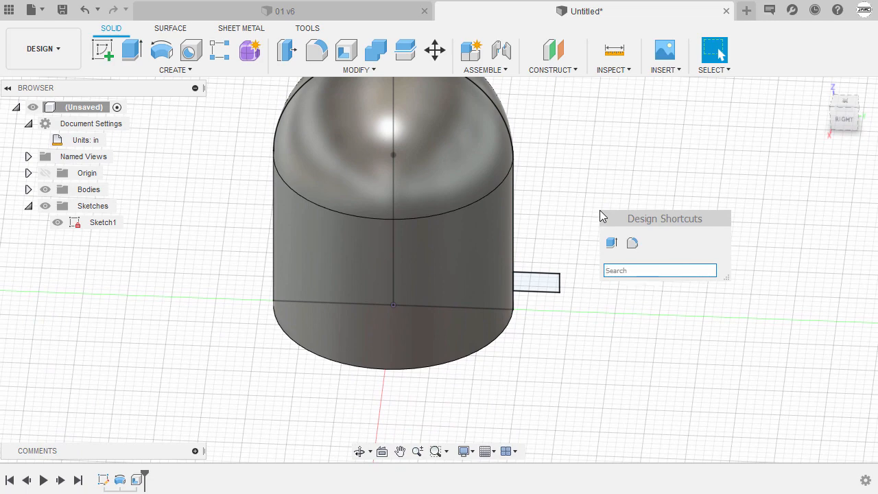
type("rev")
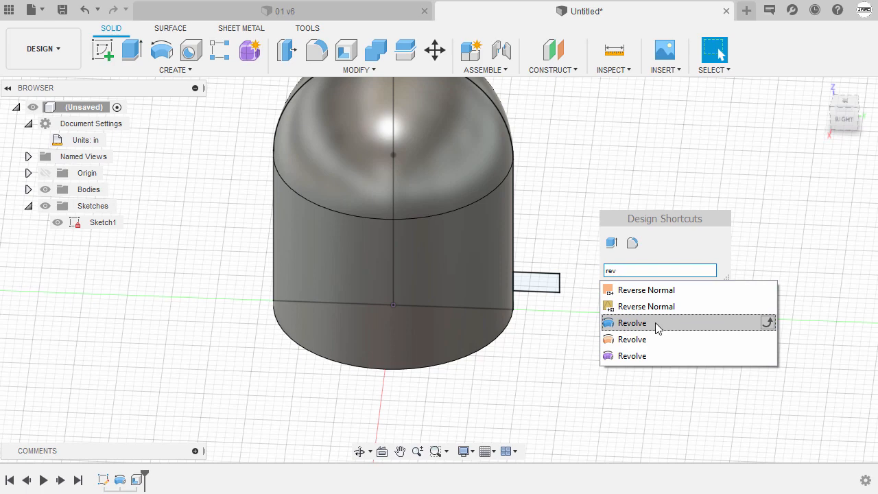
left_click(605, 324)
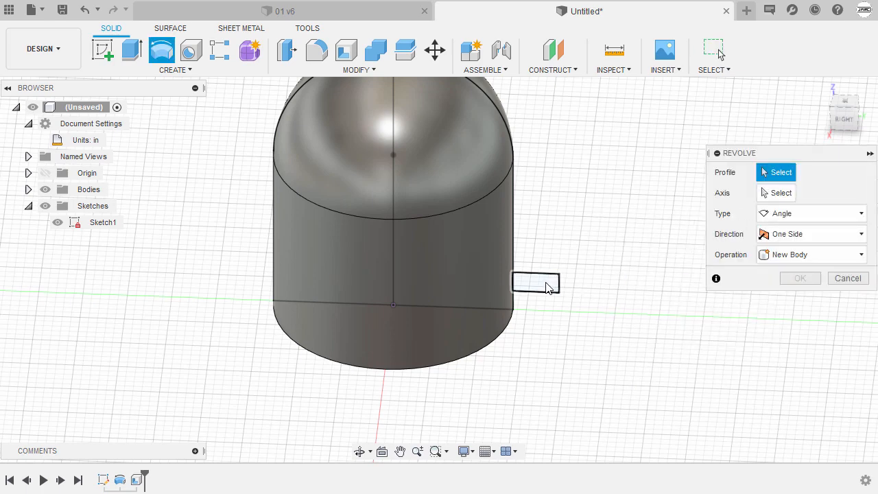
left_click(547, 287)
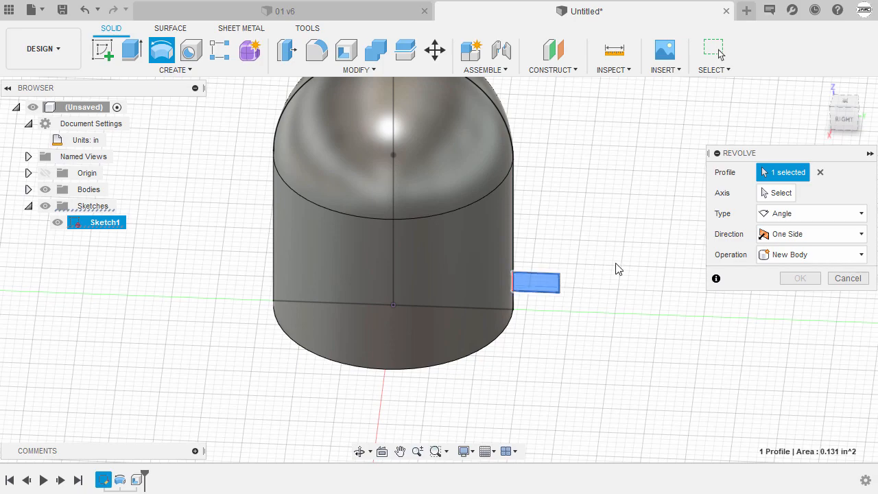
left_click(775, 194)
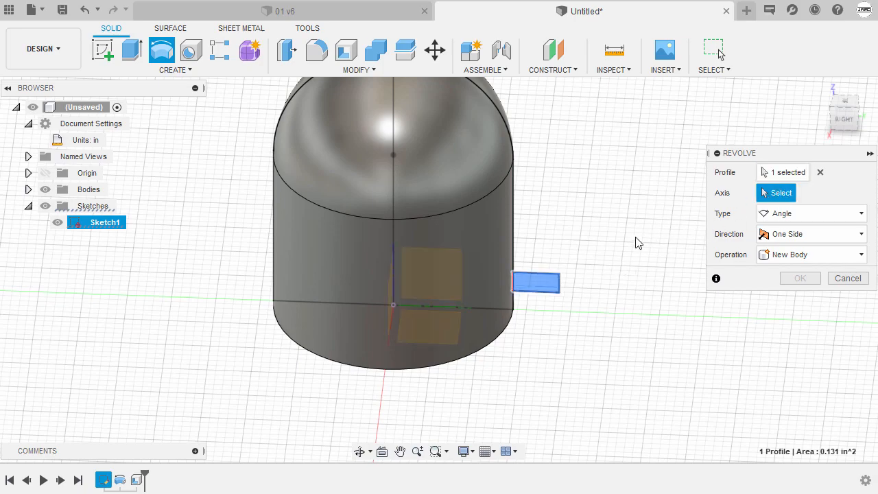
middle_click_drag(459, 294, 435, 313, "shift")
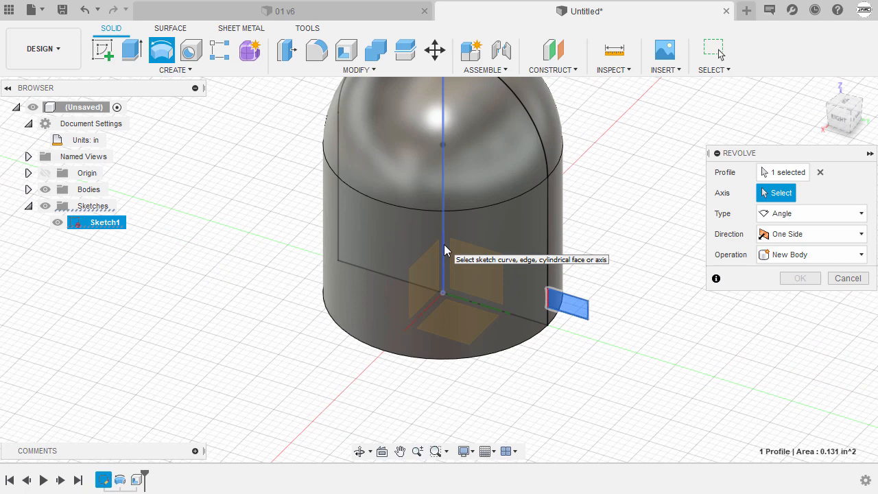
left_click(445, 268)
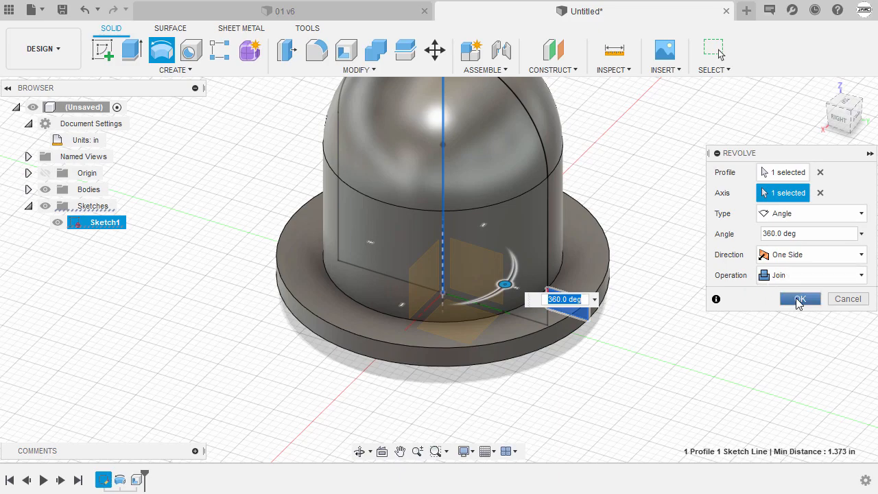
left_click(798, 300)
mouse_move(668, 299)
middle_mouse_down("shift")
mouse_move(669, 168)
mouse_move(660, 305)
middle_mouse_up("shift")
left_click(822, 87)
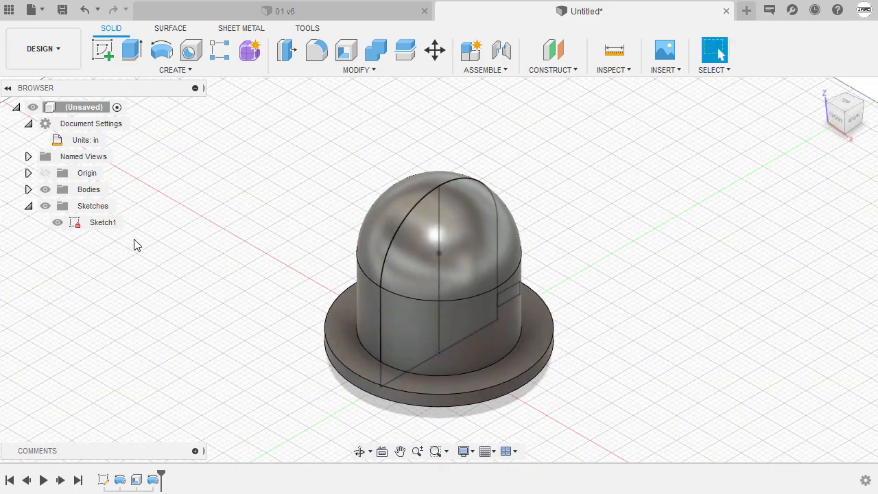
left_click(57, 222)
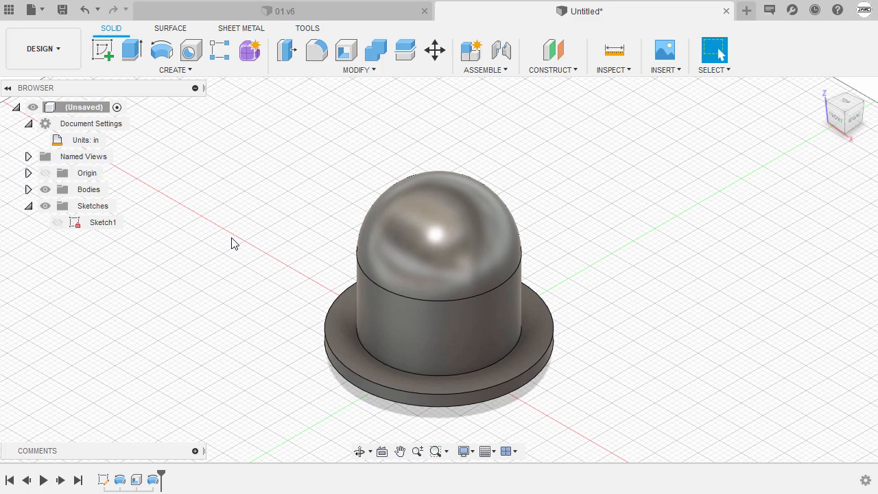
Create a construction plane offset -2.75 in from the XZ plane, in front of the flange
left_click(557, 57)
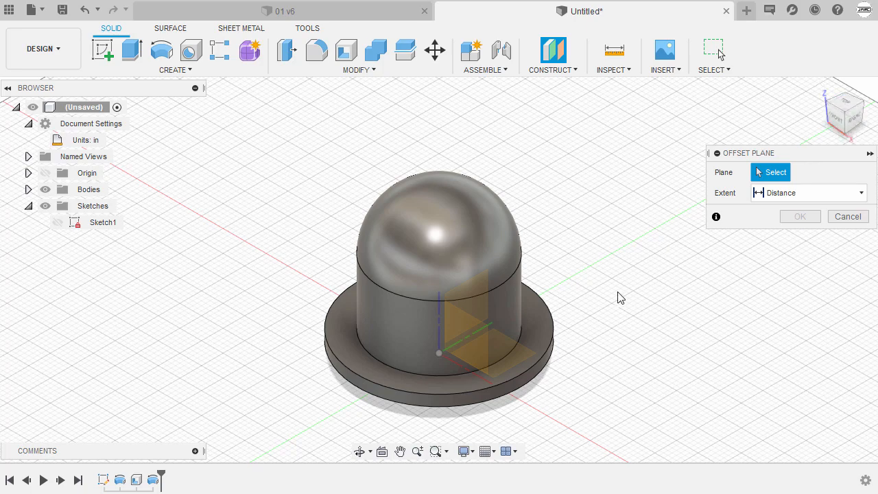
left_click(471, 346)
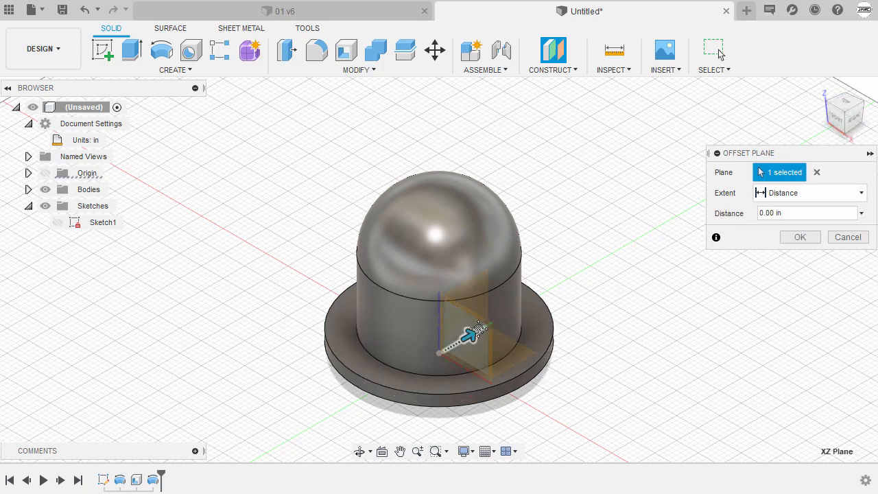
middle_click_drag(479, 331, 511, 264)
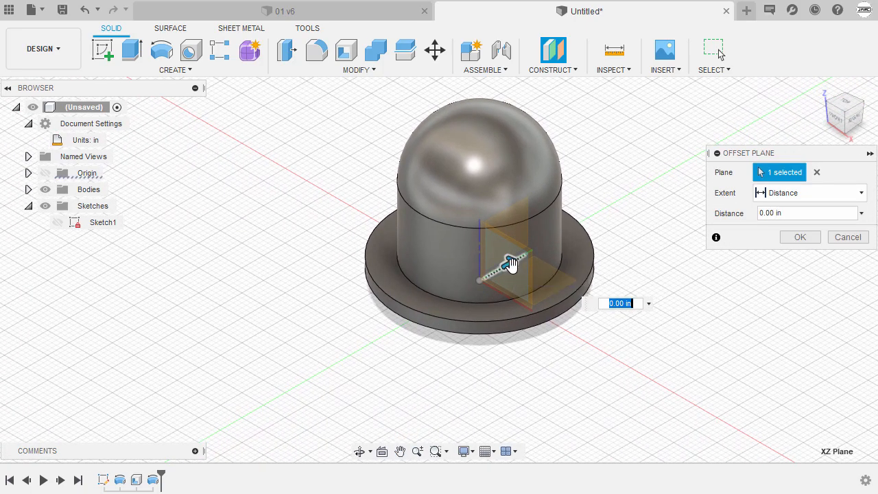
left_click_drag(511, 264, 388, 333)
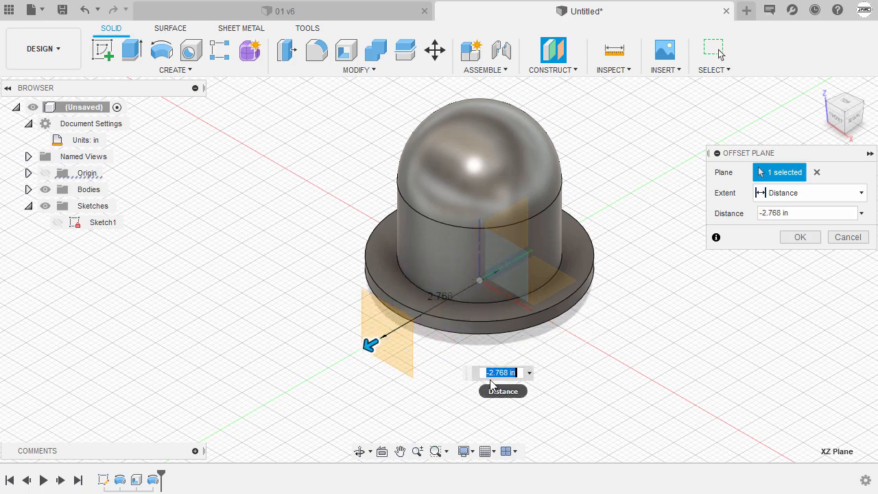
key("BackSpace")
type("-2.75")
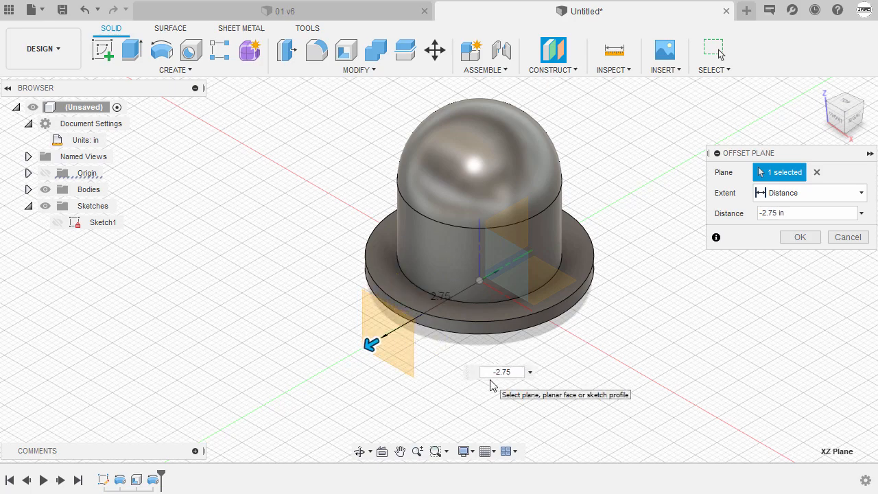
key("Return")
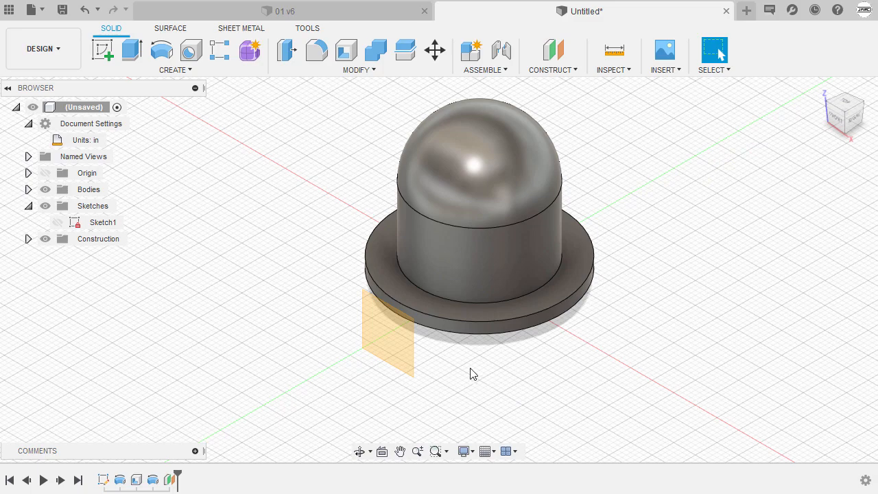
Create a new sketch on the offset plane and hide the bodies
left_click(396, 353)
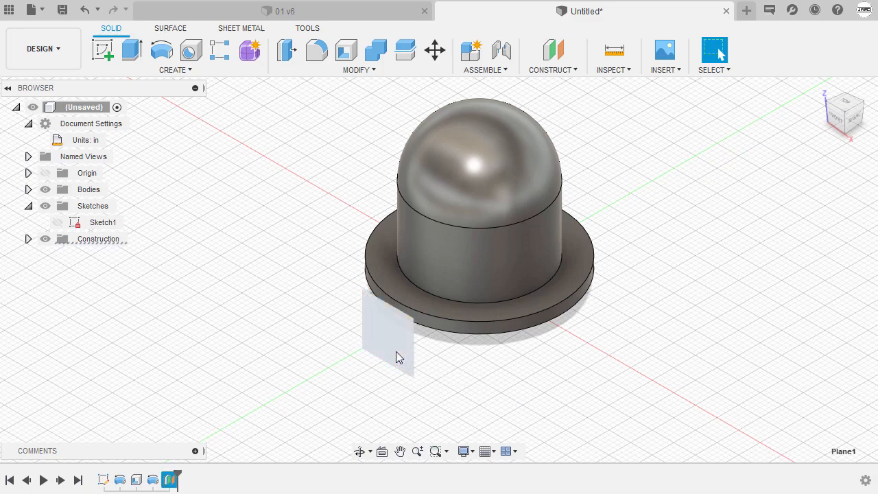
right_click(312, 229)
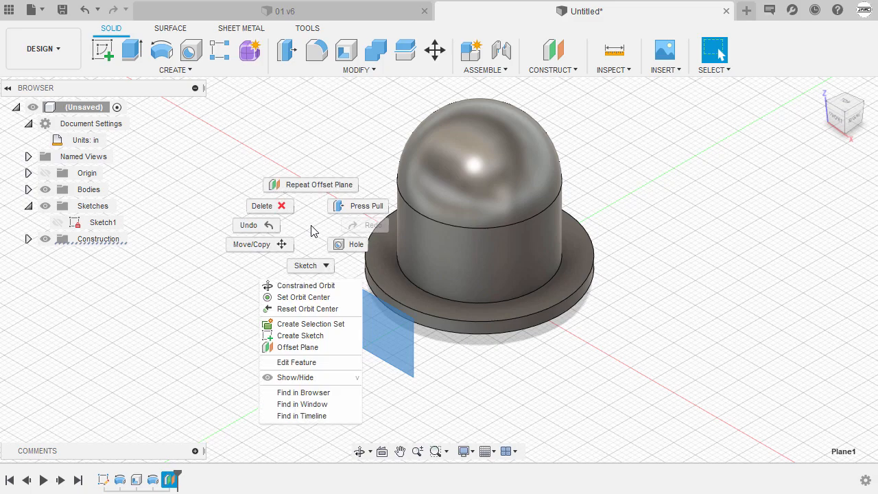
left_click(336, 337)
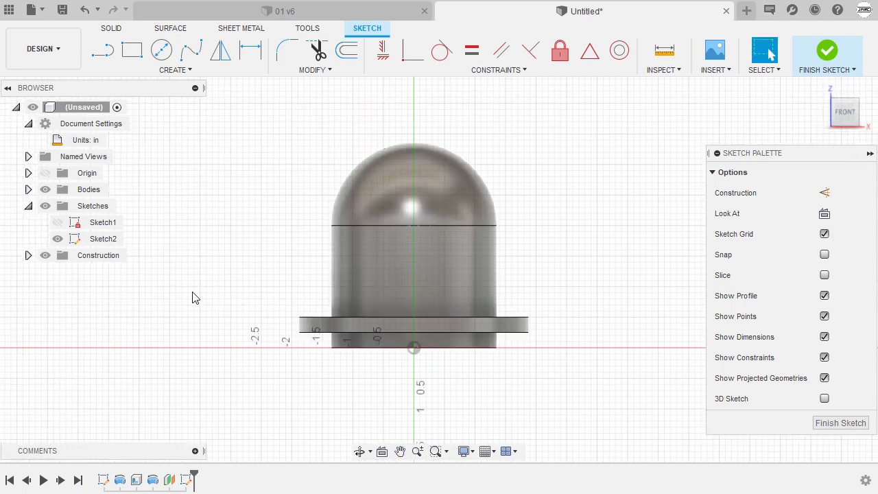
left_click(45, 191)
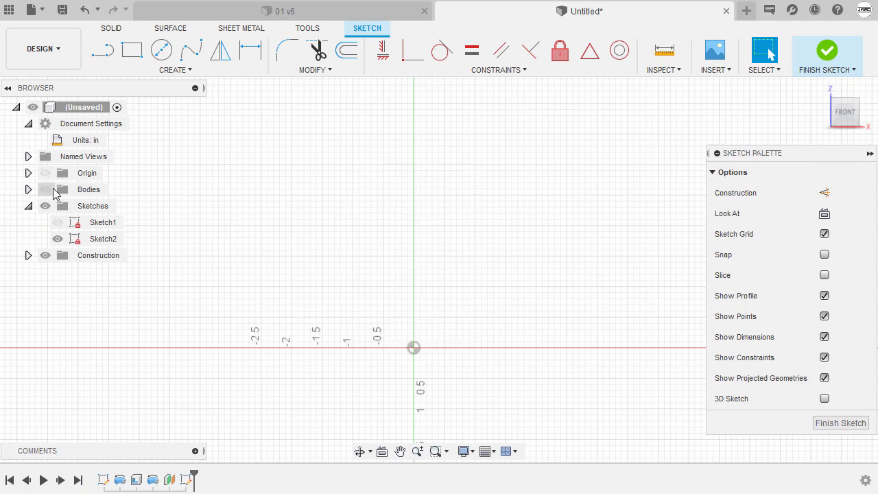
Sketch a 0.75 in diameter circle above the origin, close to the vertical axis
scroll(406, 250, "up", 1)
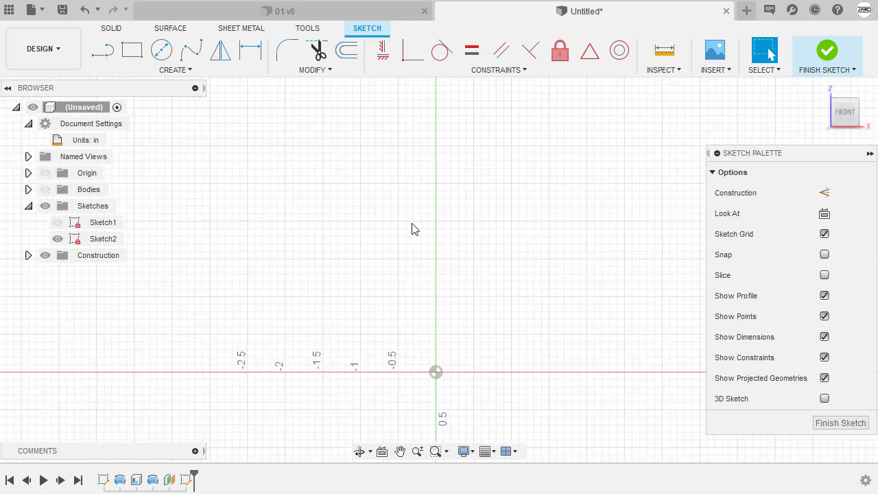
key("c")
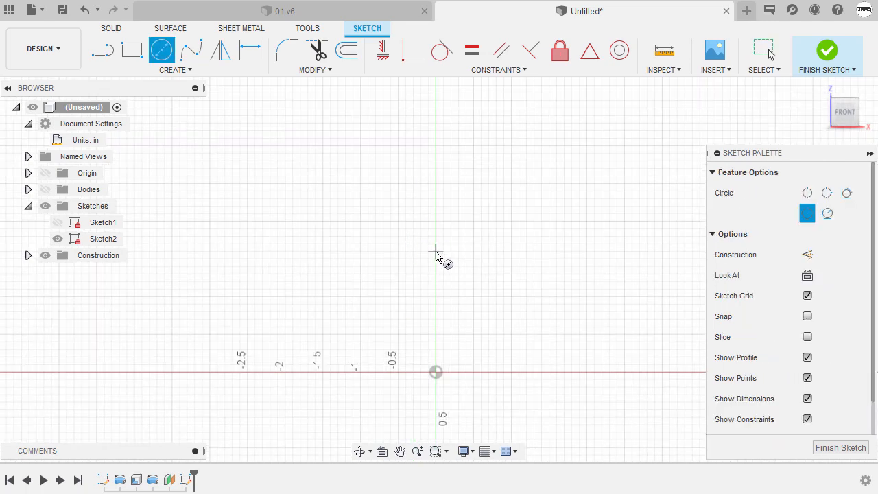
left_click(431, 234)
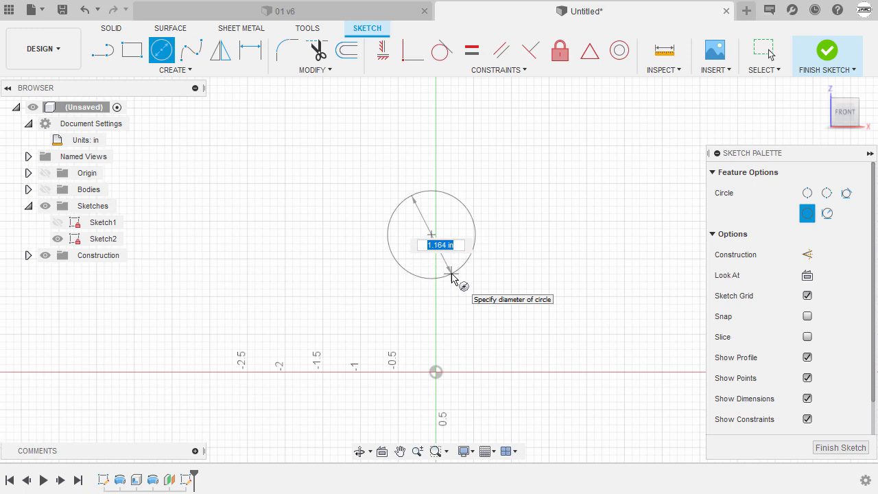
key("BackSpace")
type(".75")
key("Return")
key("Escape")
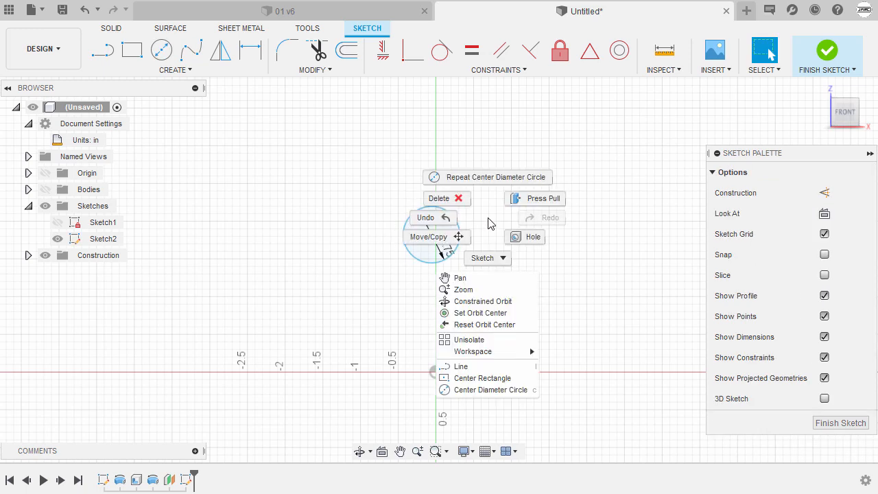
Sketch two smaller circles, one above the 0.75 in circle at about 0.51 in diameter and one below it
left_click(490, 178)
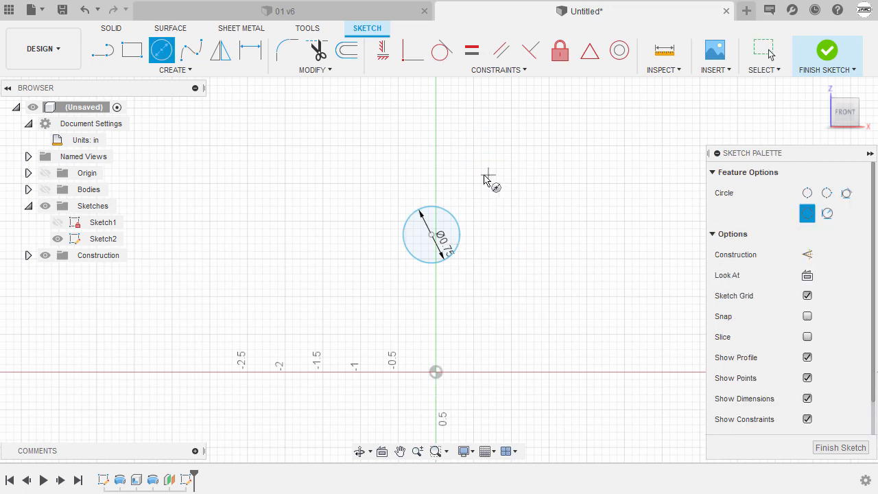
left_click(430, 160)
left_click(440, 177)
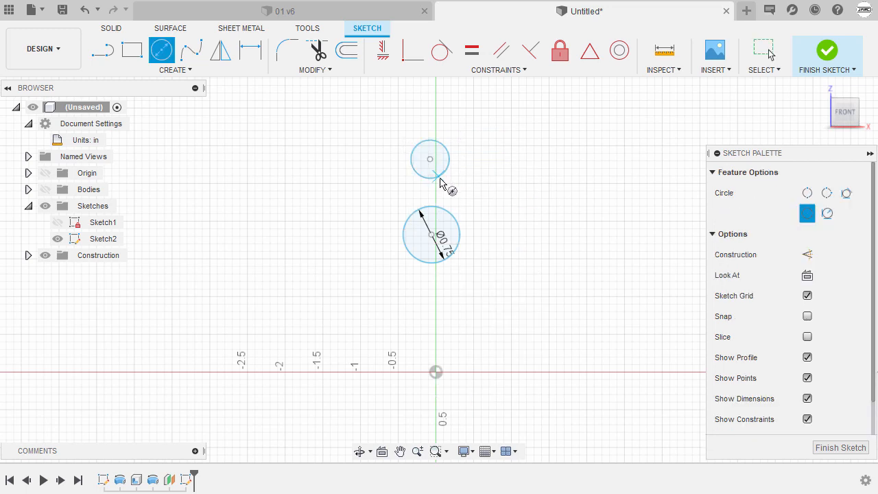
left_click(430, 300)
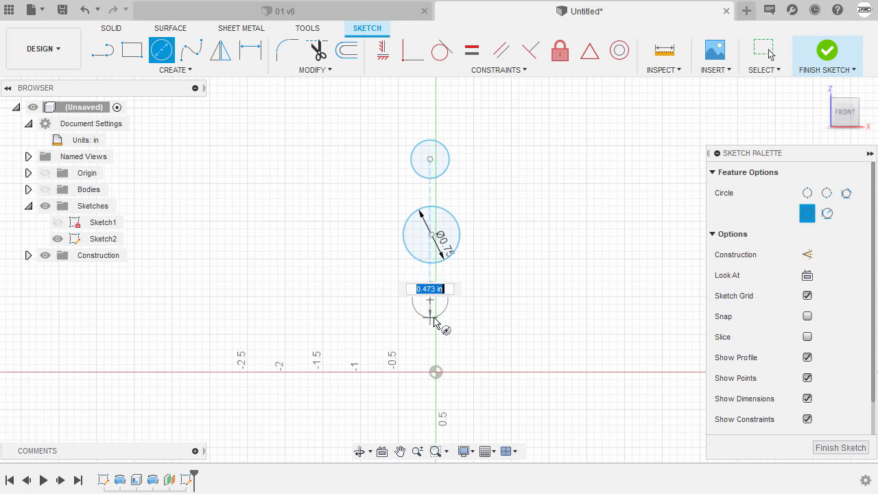
left_click(437, 323)
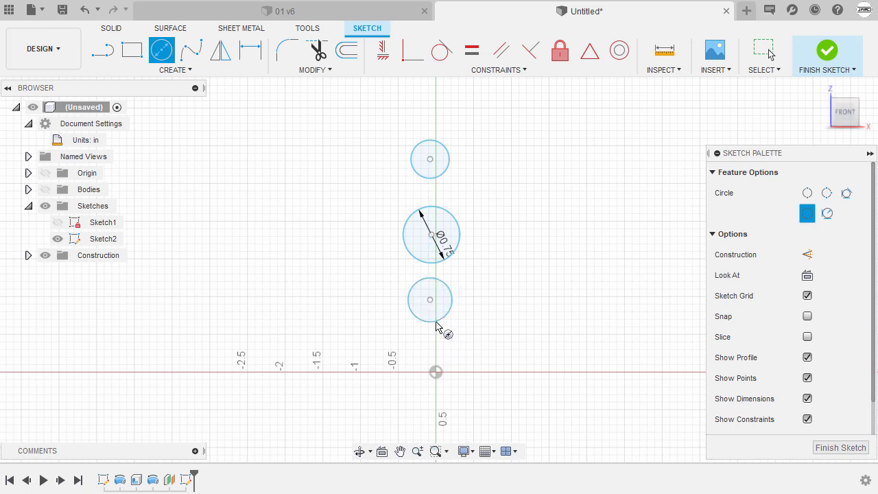
key("Escape")
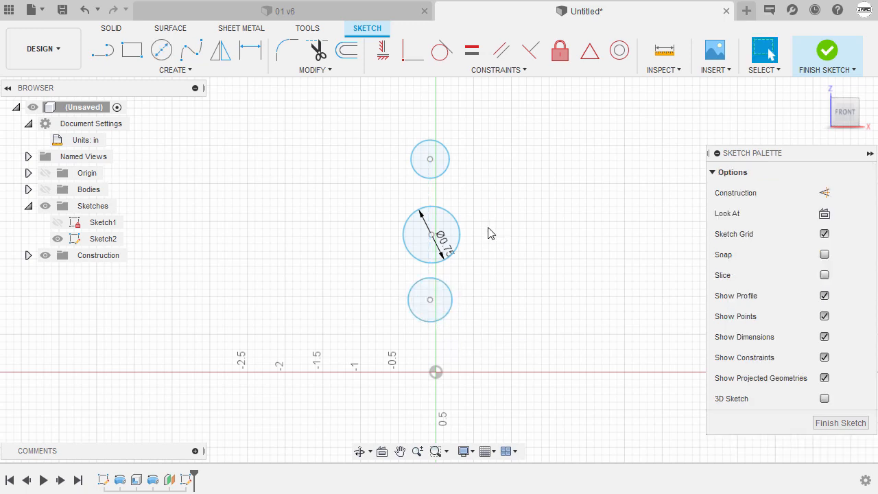
Dimension the upper small circle to a diameter of 0.38 in
key("d")
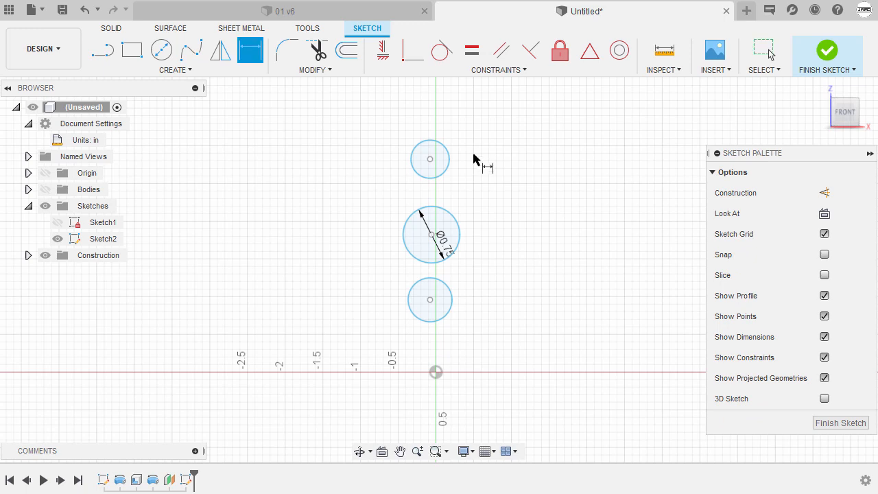
middle_click_drag(476, 162, 467, 190)
left_click(451, 190)
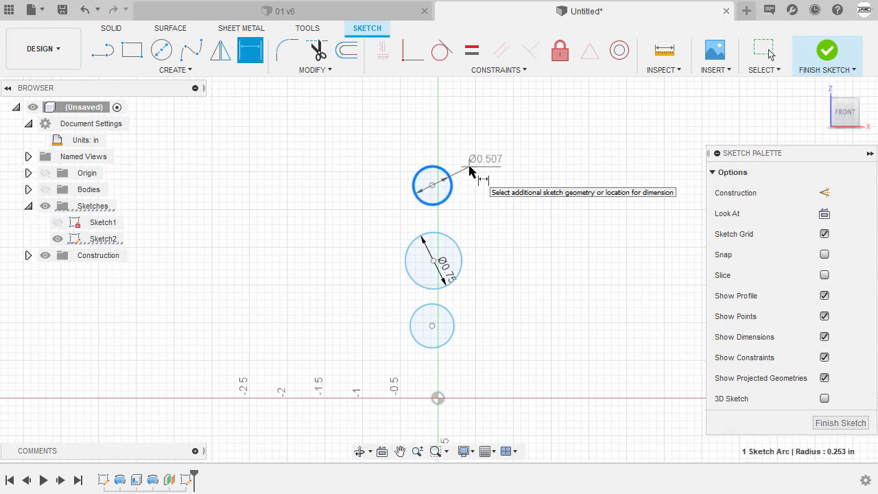
left_click(470, 169)
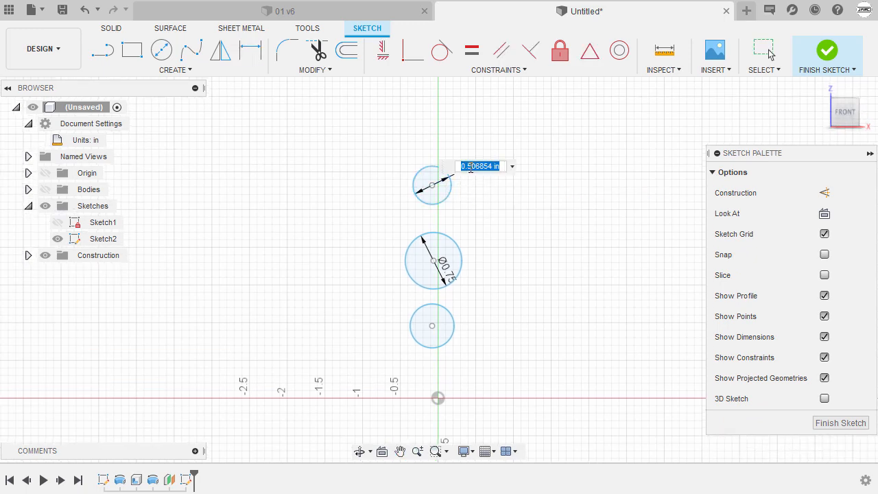
type(".38")
key("Return")
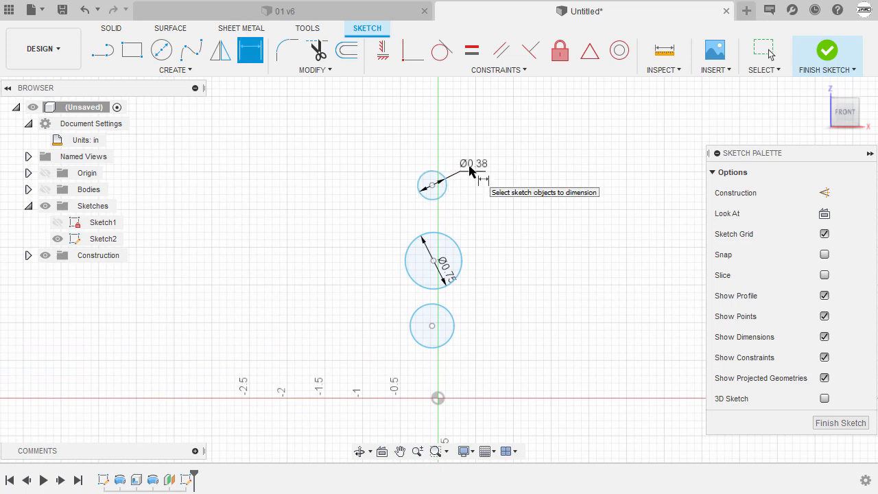
key("Escape")
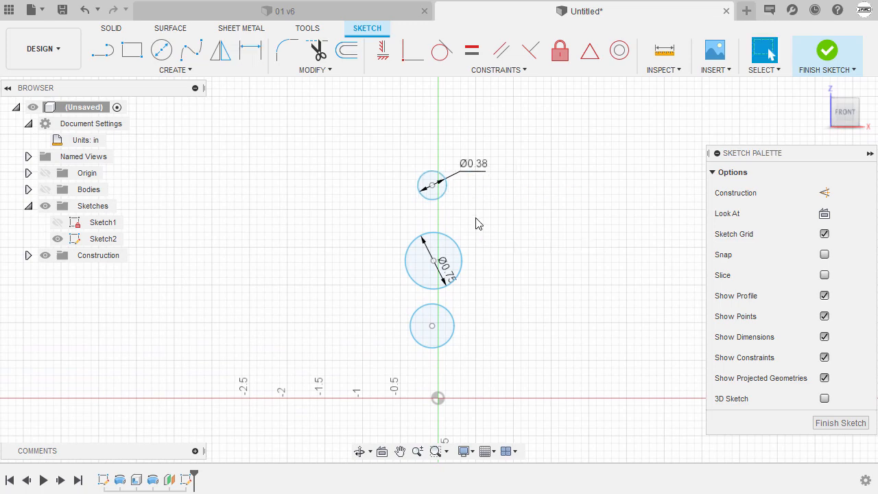
Apply an Equal constraint between the upper and lower small circles
left_click(447, 198)
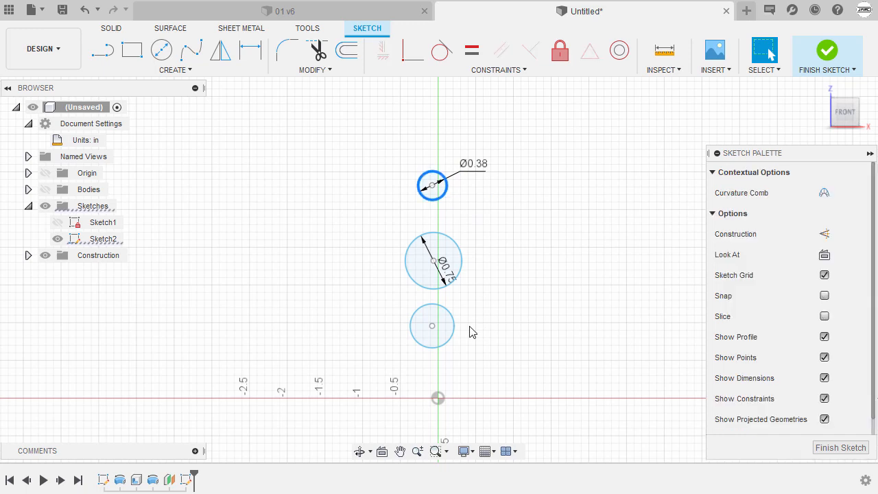
left_click(455, 327)
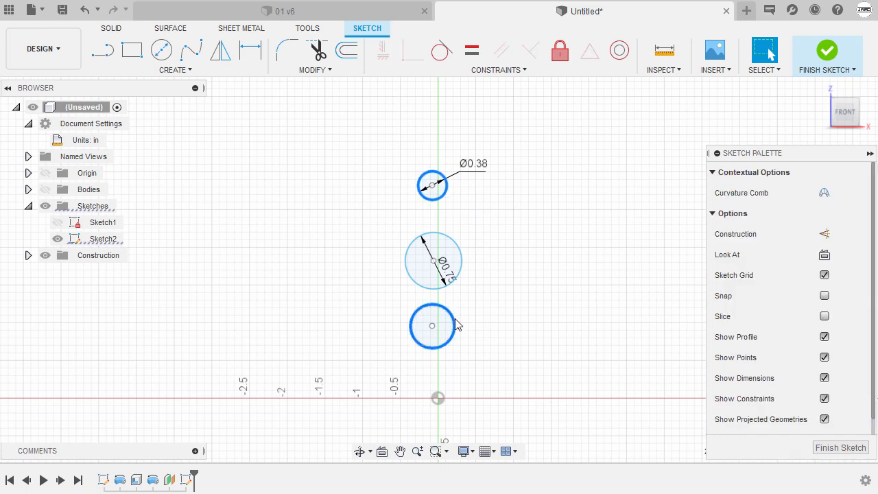
right_click(496, 195)
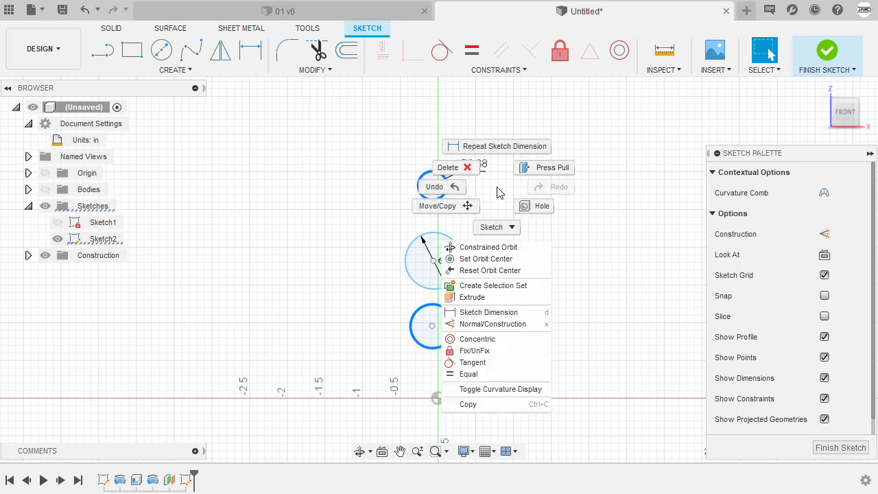
left_click(510, 374)
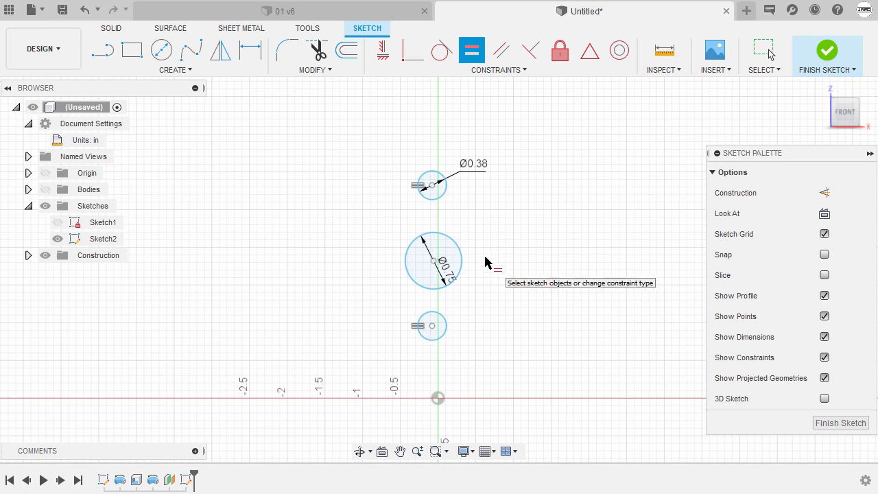
Draw a closed outline around the three circles from four slanted lines joined by arcs at the upper end, lower end and both sides
key("l")
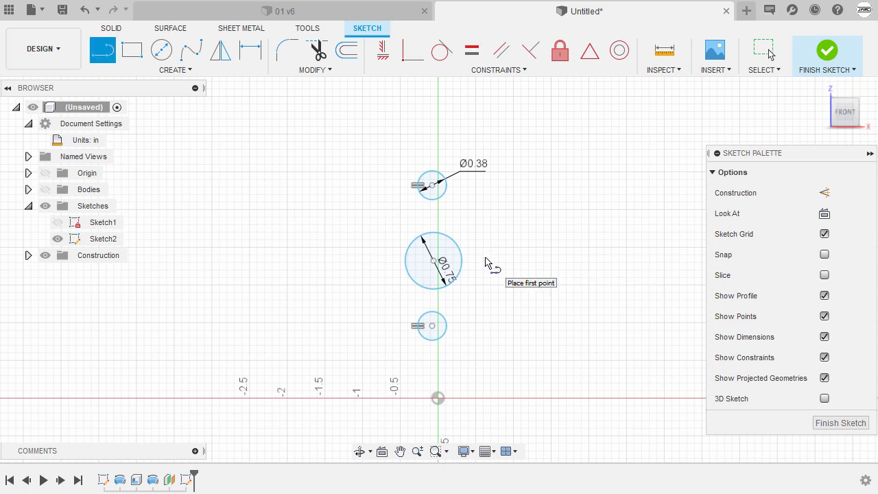
left_click(381, 245)
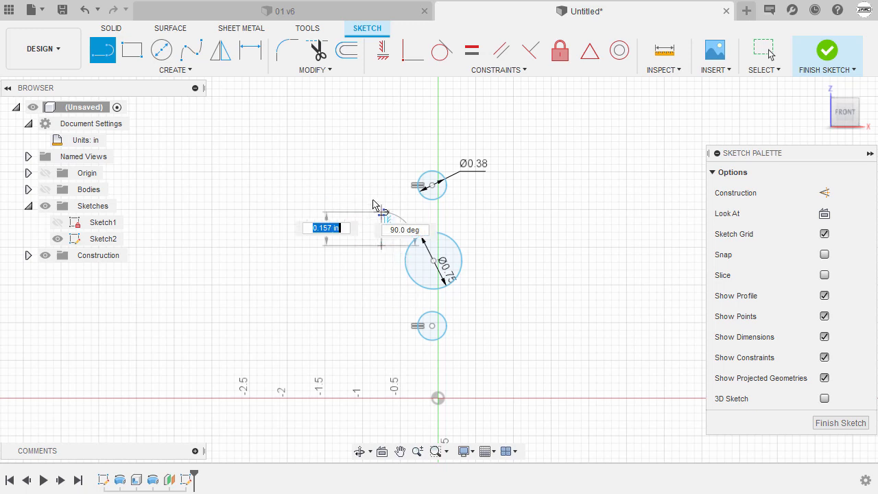
left_click(400, 174)
left_click_drag(400, 174, 459, 181)
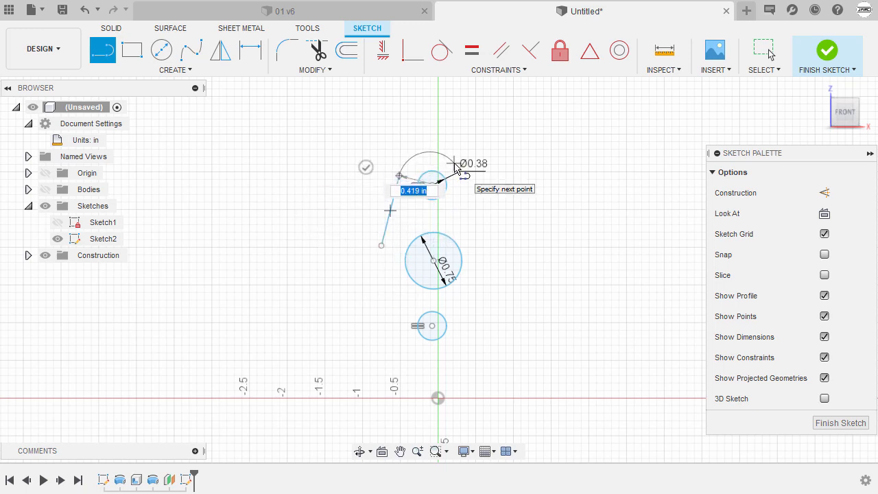
left_click(474, 236)
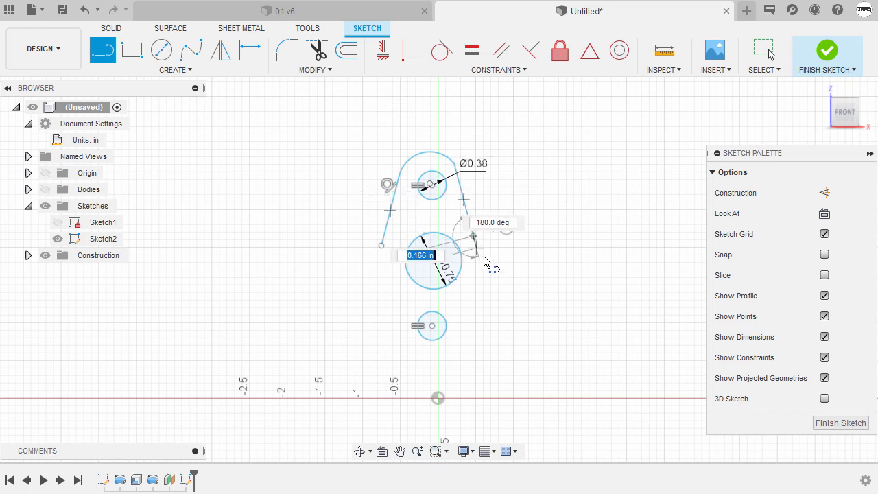
double_click(471, 294)
left_click_drag(471, 293, 383, 288)
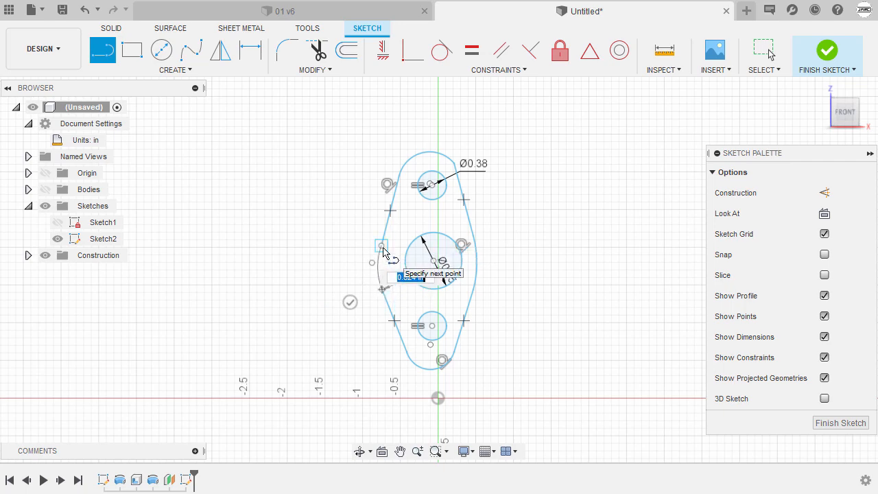
left_click(383, 251)
scroll(384, 247, "up", 4)
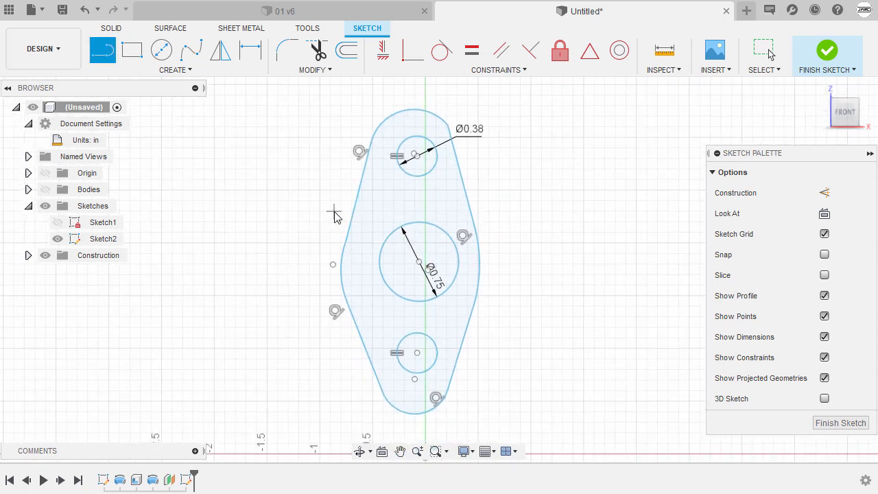
key("Escape")
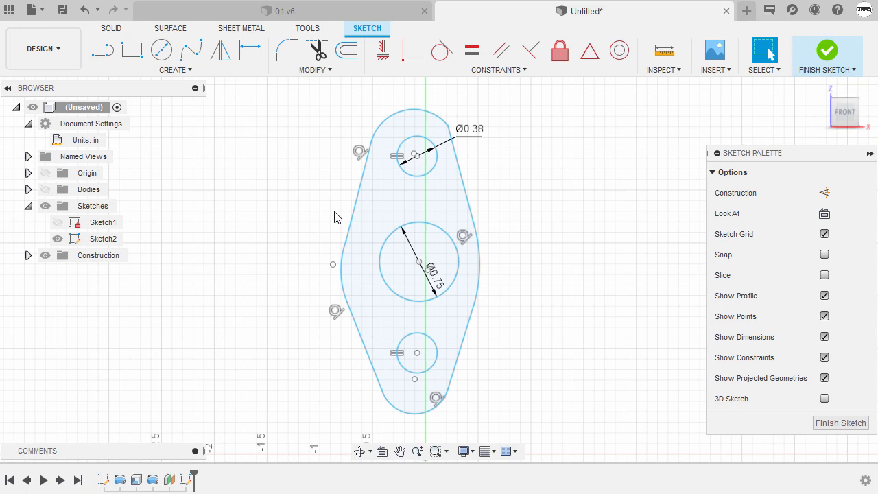
Make the outline's upper arc tangent to the upper right line and its lower arc tangent to the lower left line
left_click(436, 115)
left_click(467, 192, "shift")
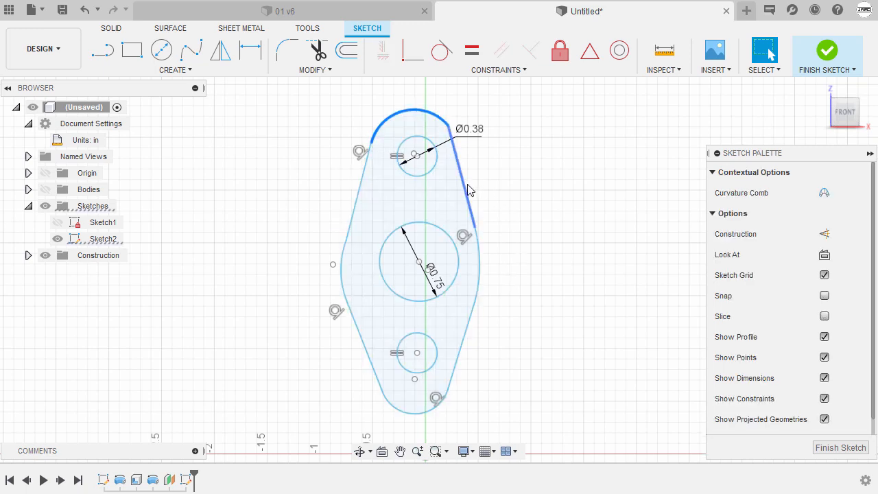
right_click(540, 134)
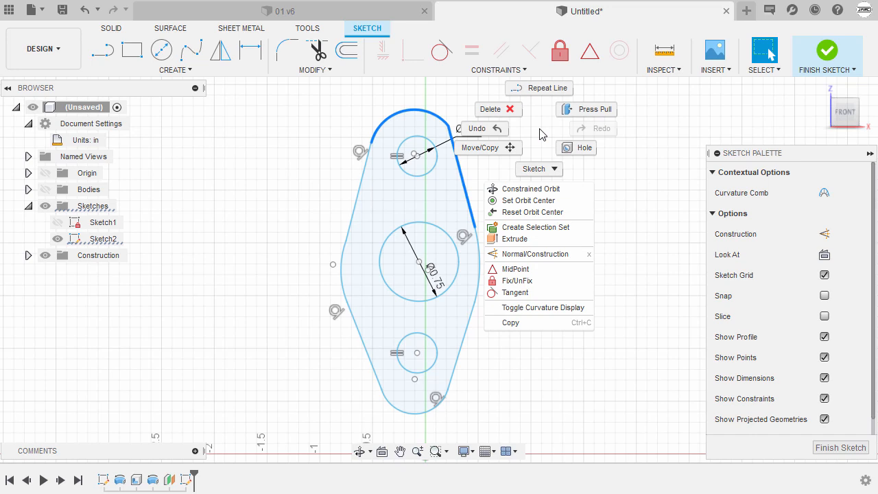
left_click(541, 293)
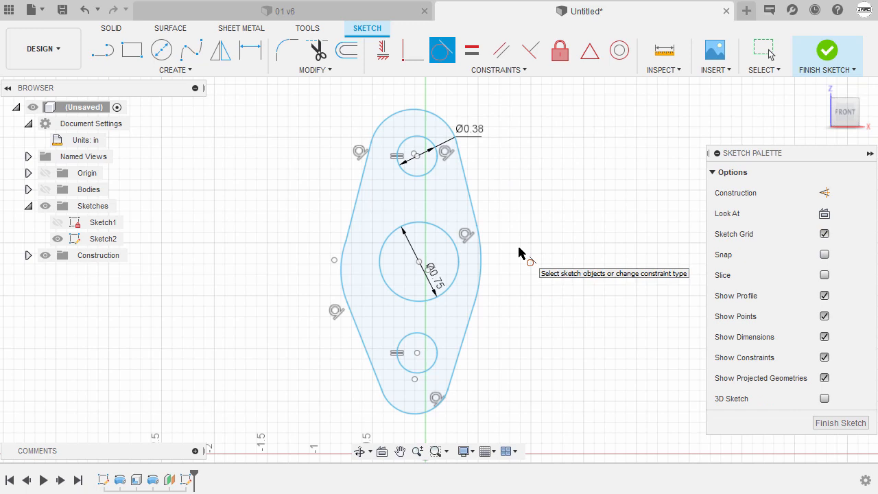
left_click(400, 414)
key("Escape")
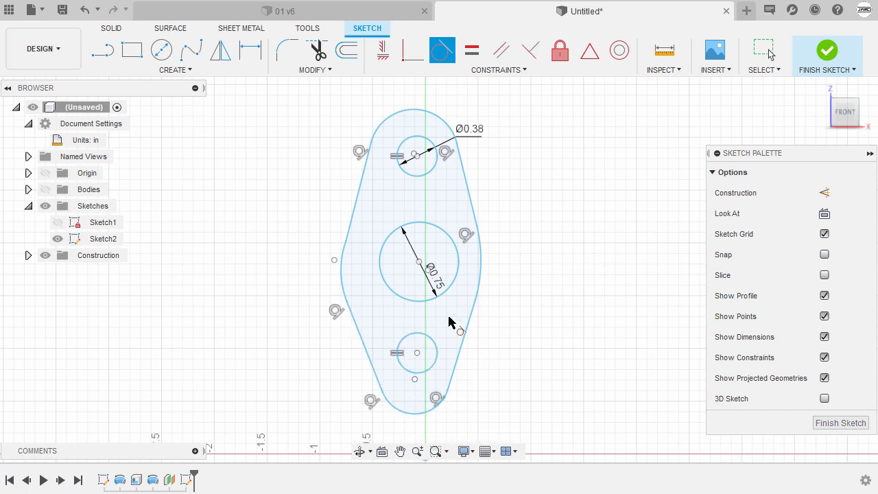
Make the left side arc tangent to the upper left line and the right side arc tangent to the lower right line
left_click(354, 229)
left_click(345, 255)
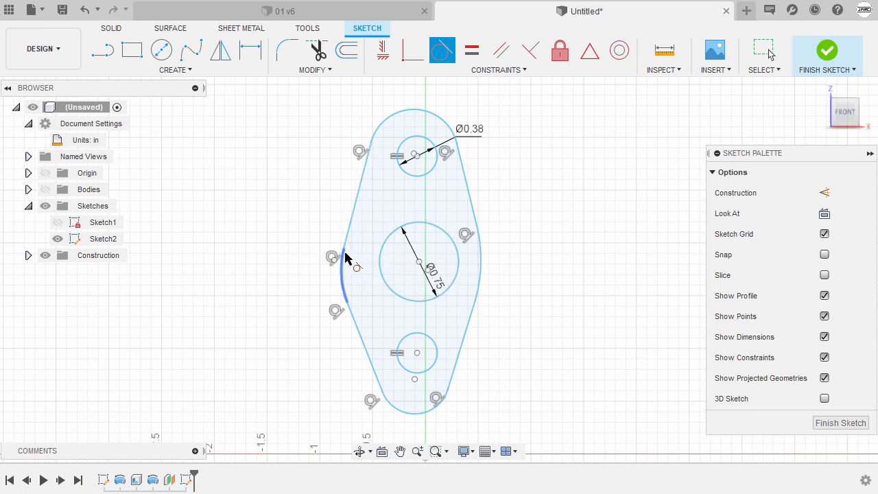
left_click(480, 289)
left_click(473, 321)
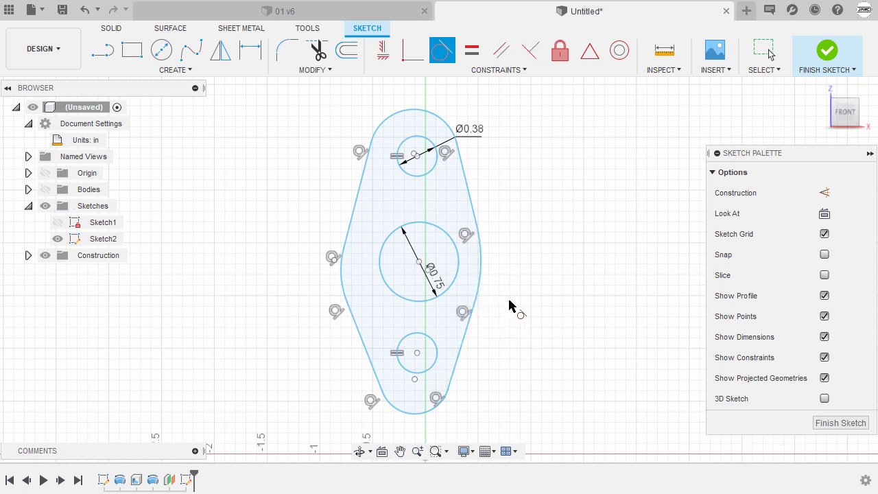
key("Escape")
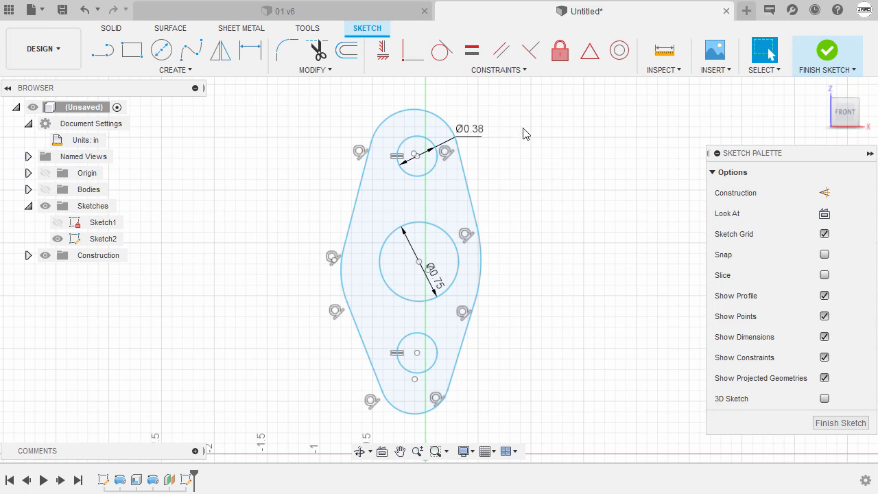
Apply a Concentric constraint between the outline's upper arc and the 0.38 in upper circle
left_click(432, 114)
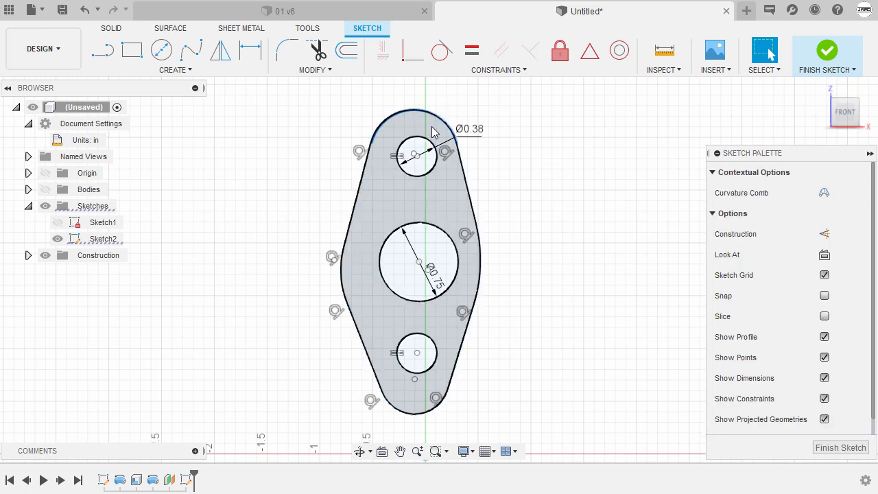
left_click(431, 142)
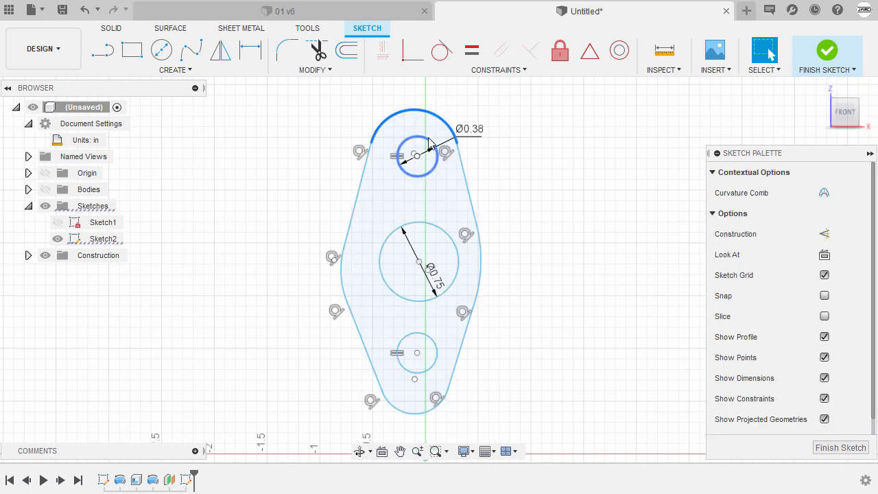
right_click(500, 168)
left_click(493, 316)
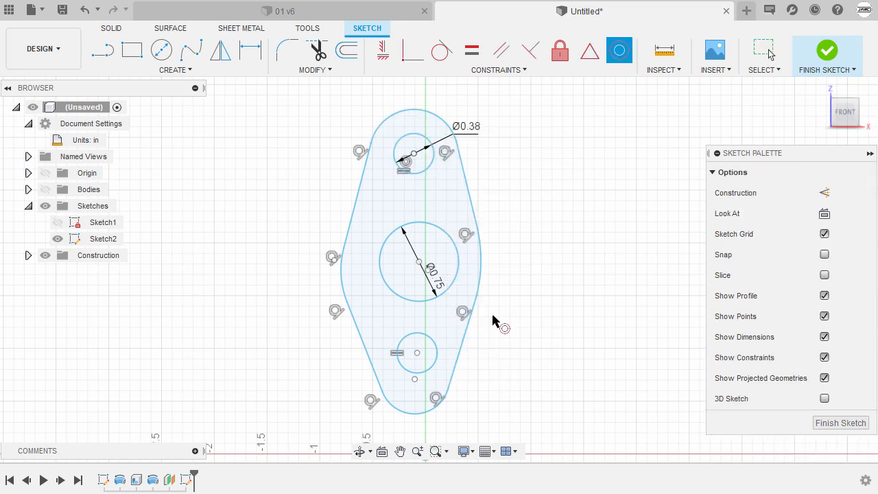
Apply a Concentric constraint between the outline's lower arc and the lower small circle
middle_click_drag(493, 319, 498, 286)
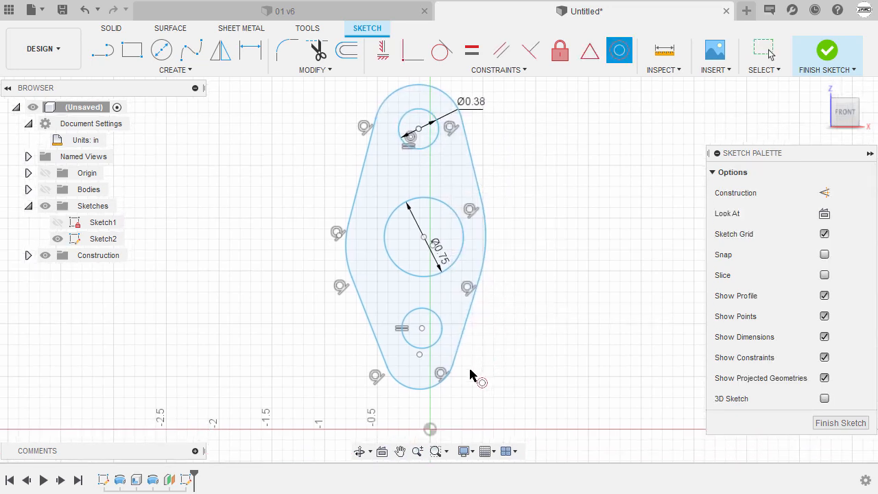
left_click(418, 388)
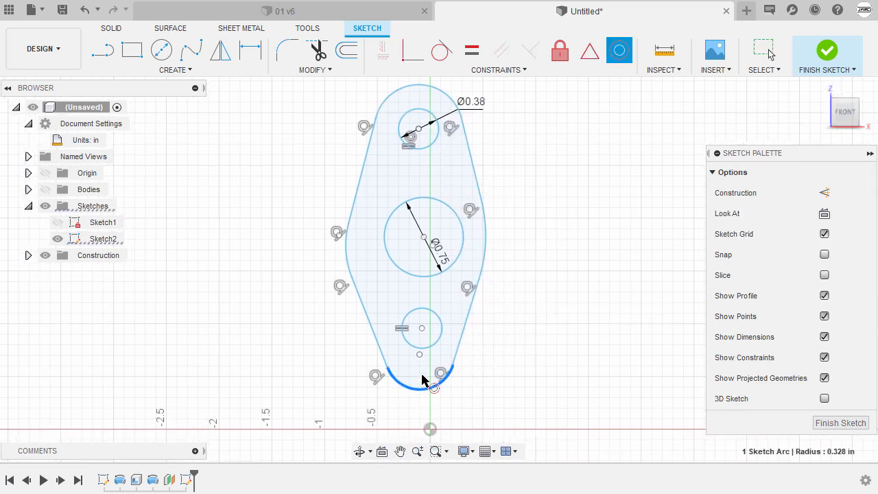
left_click(433, 346)
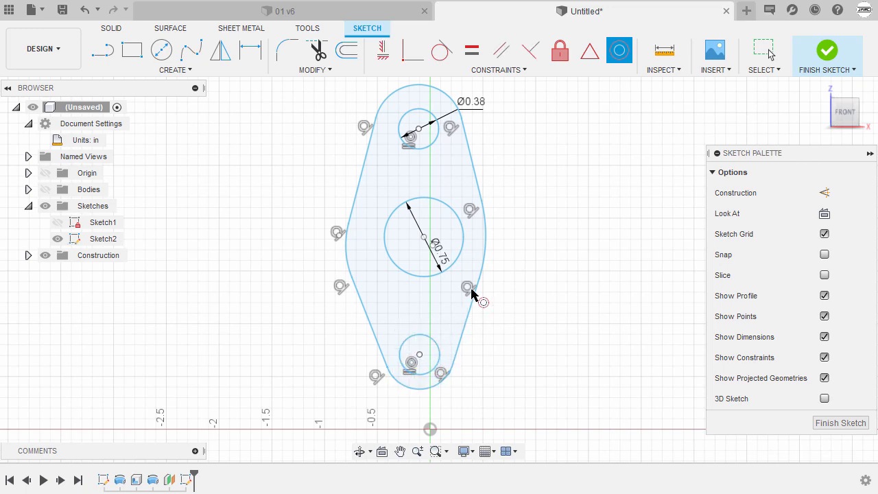
Make the outline's right and left side arcs concentric with the 0.75 in middle circle
left_click(485, 257)
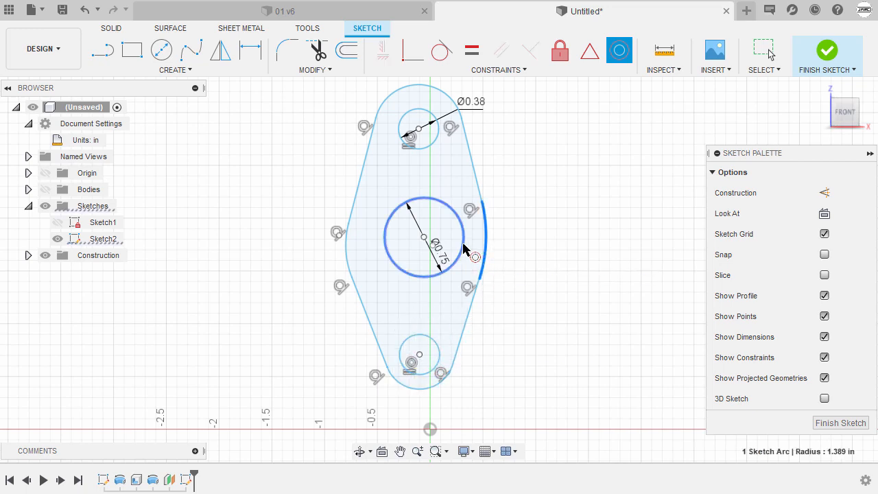
left_click(465, 249)
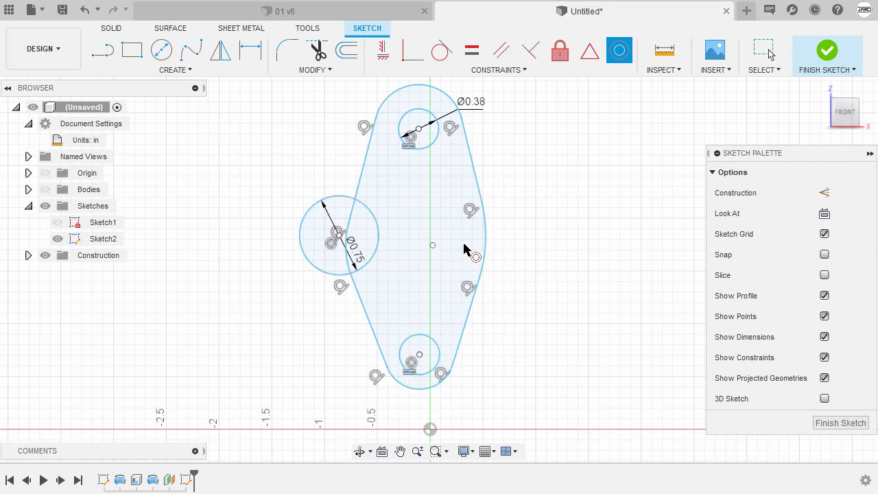
left_click(349, 231)
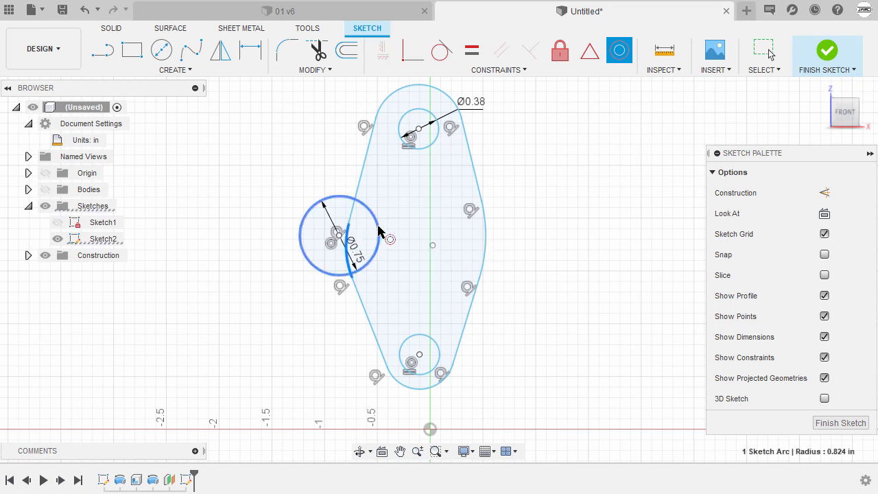
left_click(379, 231)
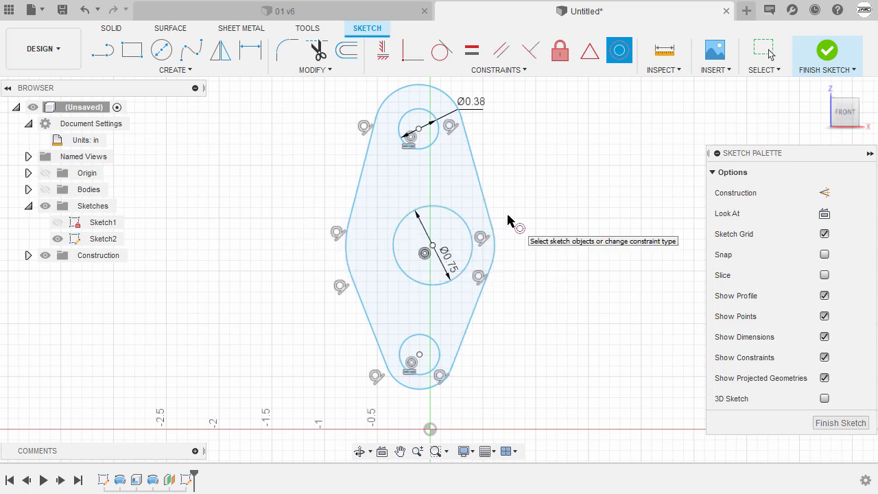
key("Escape")
Apply Equal constraints between the outline's upper and lower arcs and between its right and left side arcs
middle_click_drag(508, 224, 506, 253)
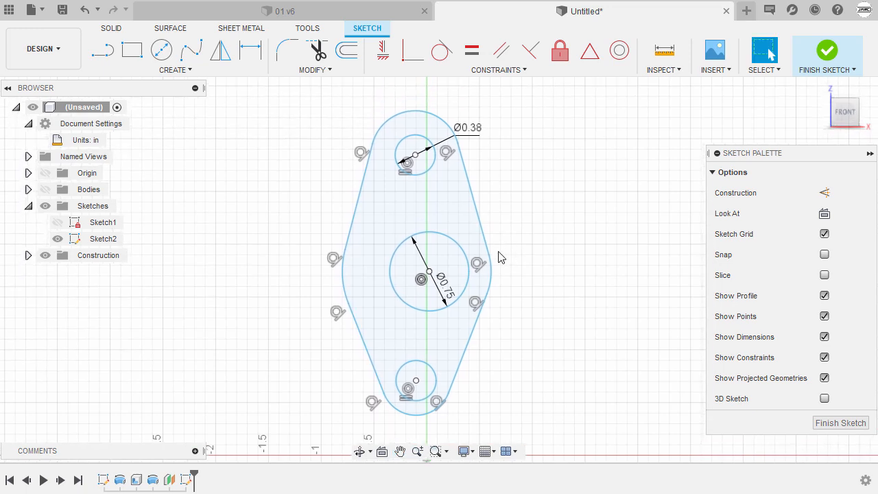
left_click(412, 114)
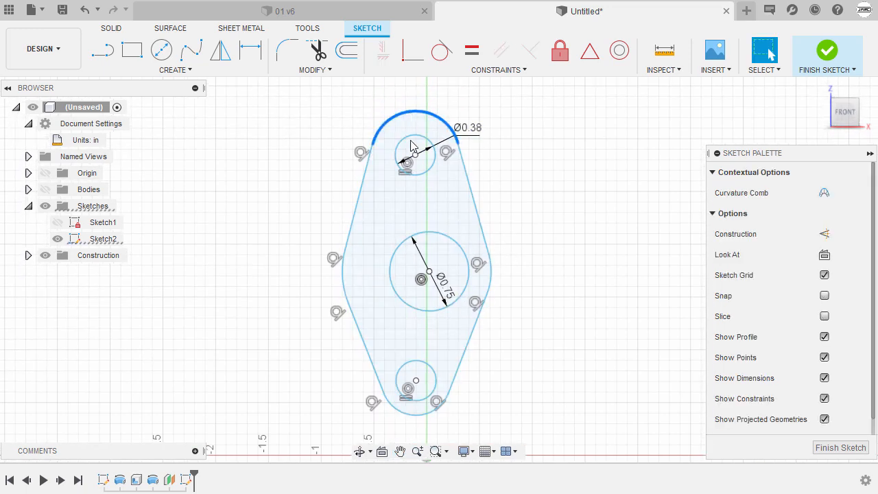
left_click(410, 414, "shift")
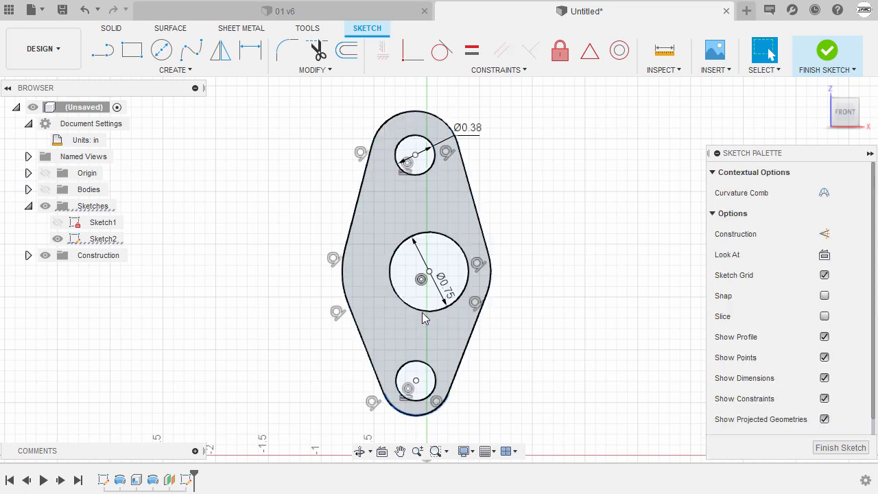
right_click(540, 161)
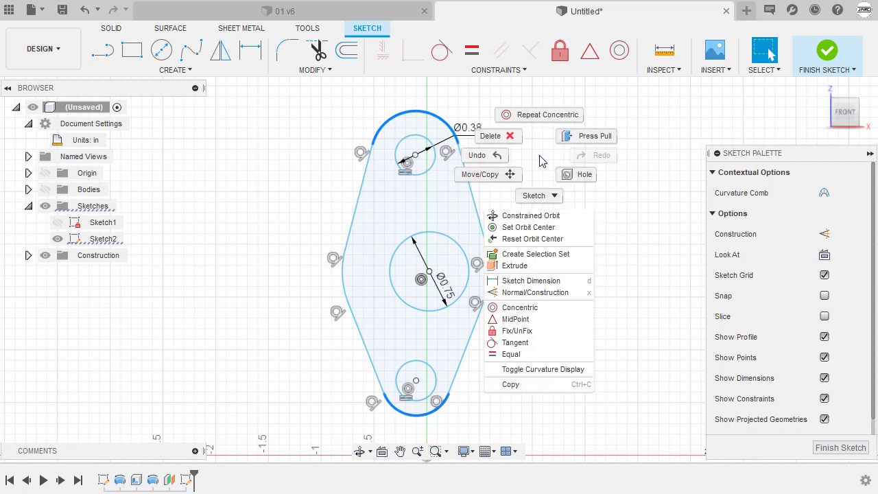
left_click(537, 356)
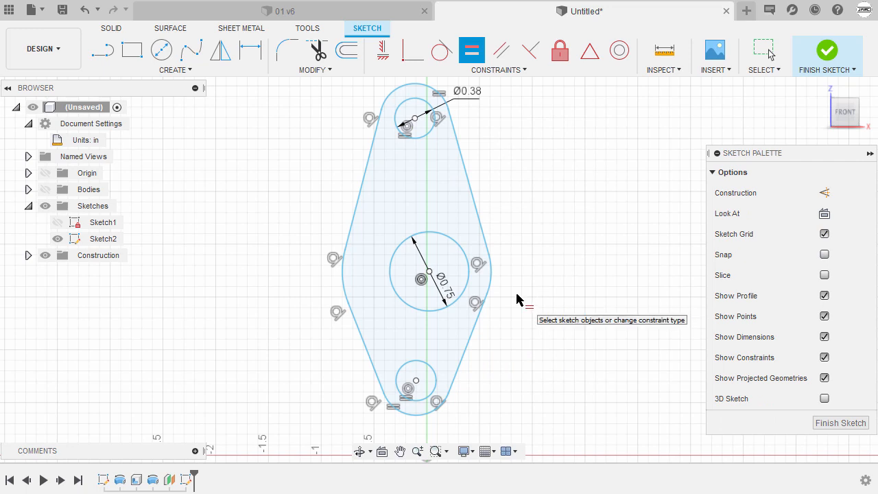
left_click(492, 280)
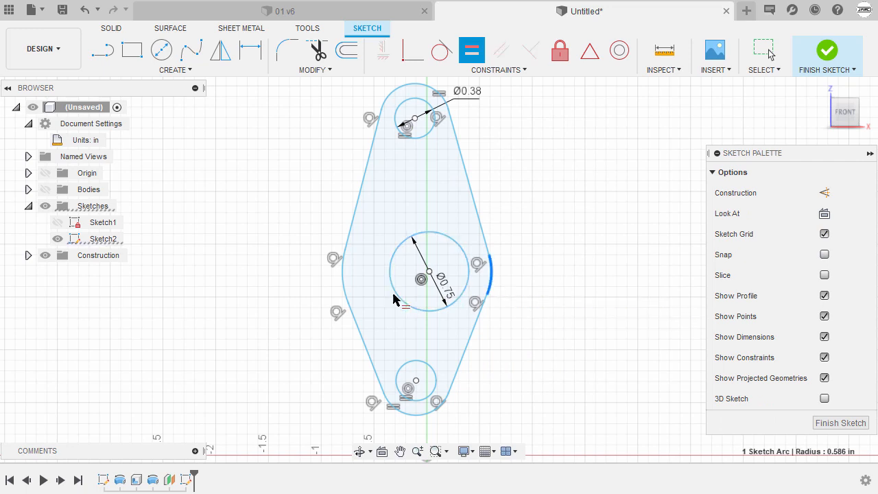
left_click(344, 285)
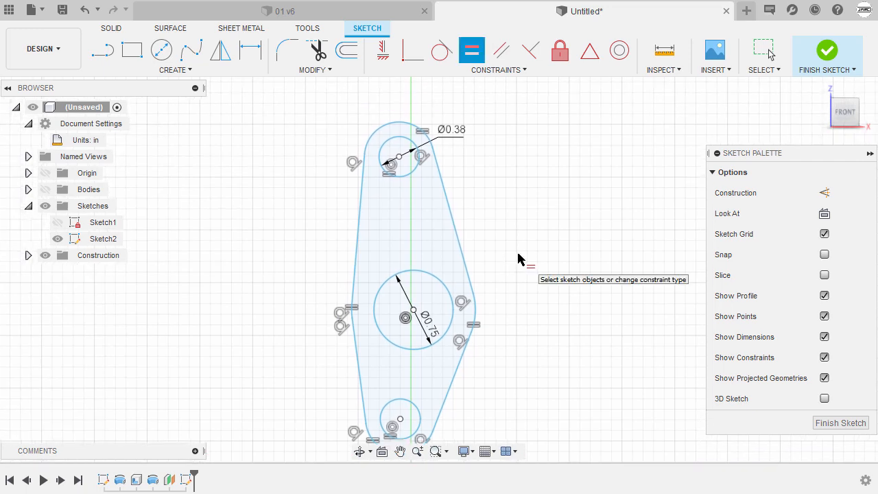
Align the centers of the upper, middle and lower circles vertically with Horizontal/Vertical constraints
mouse_move(541, 250)
middle_mouse_down()
mouse_move(565, 210)
mouse_move(575, 210)
middle_mouse_up()
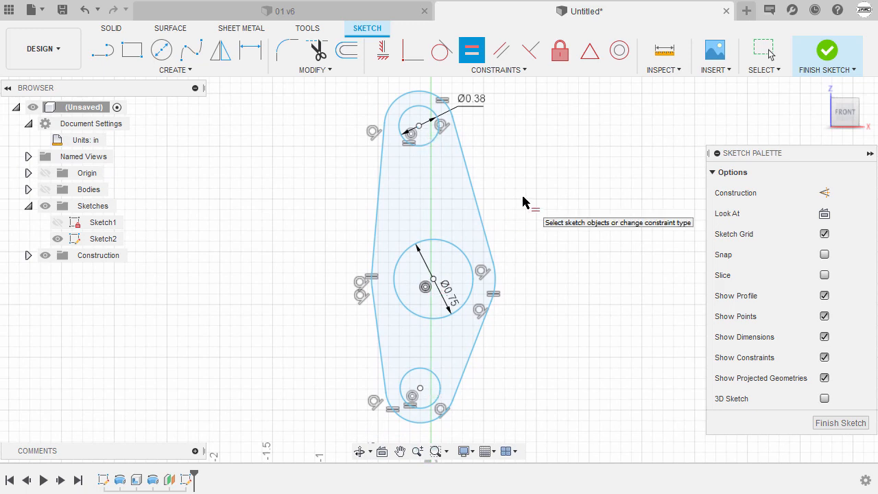
left_click(383, 59)
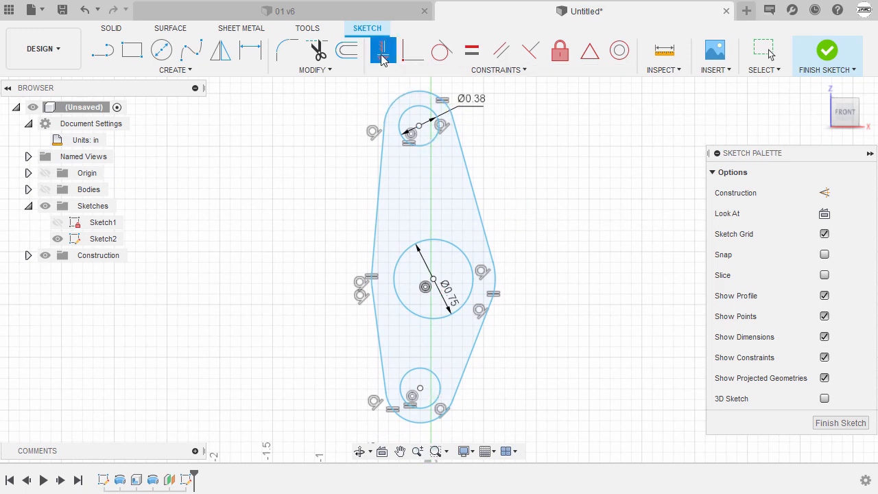
left_click(419, 127)
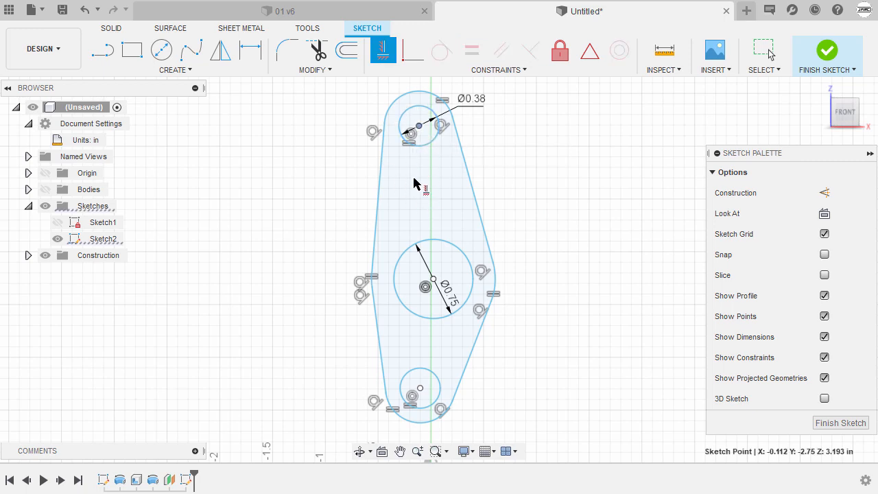
left_click(433, 281)
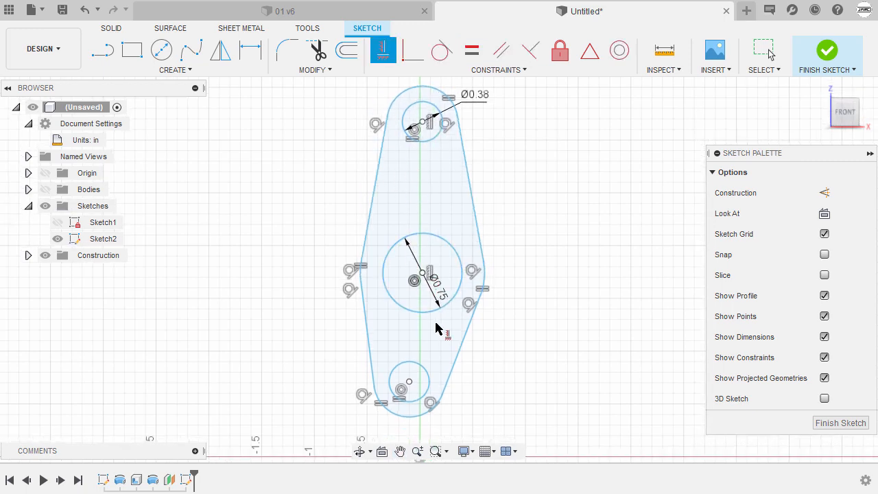
left_click(423, 272)
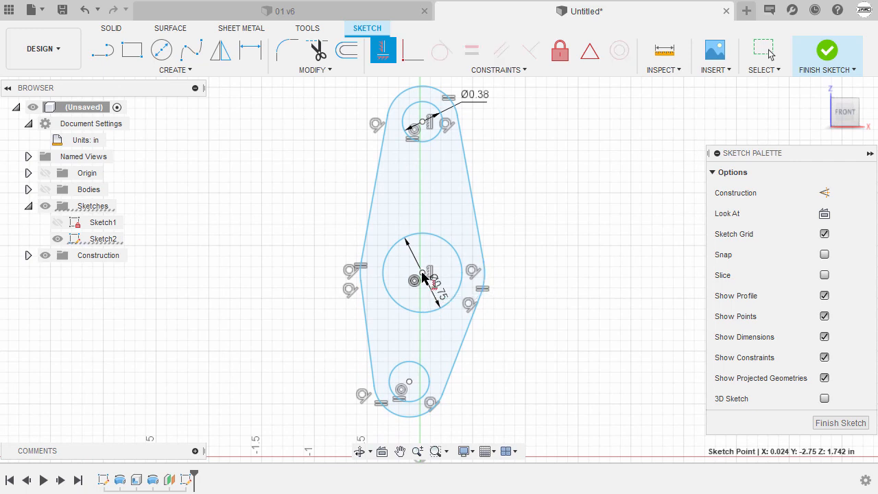
left_click(410, 387)
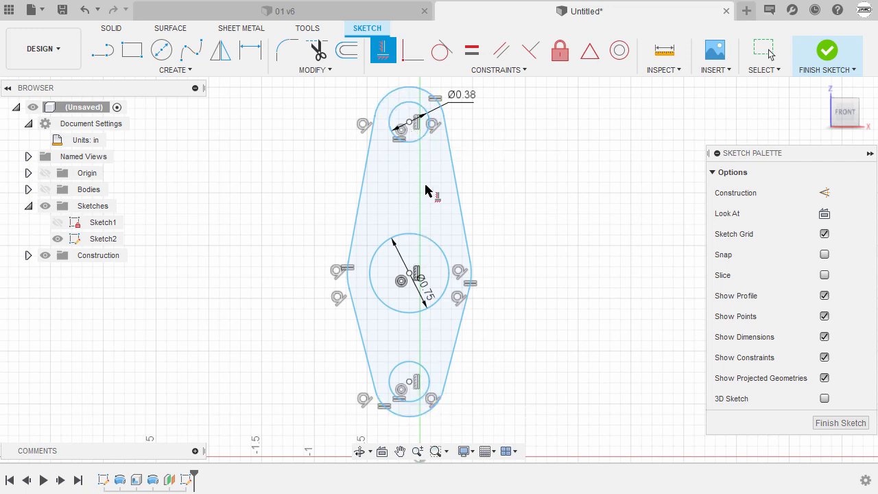
Draw a vertical line from the upper circle's center to the lower circle's center and convert it to construction geometry
key("l")
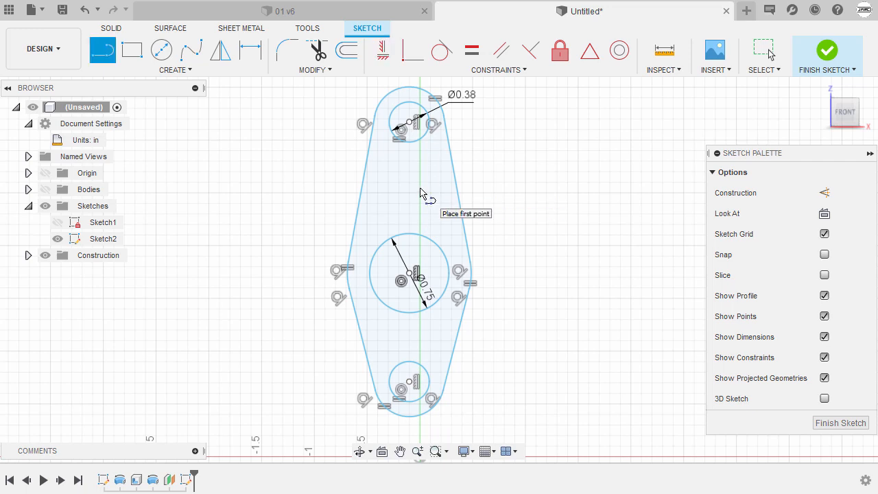
left_click(409, 123)
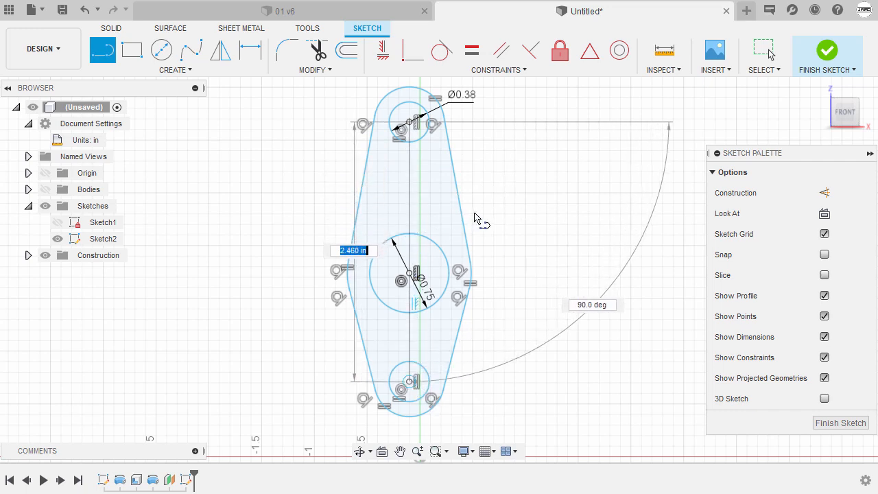
key("Return")
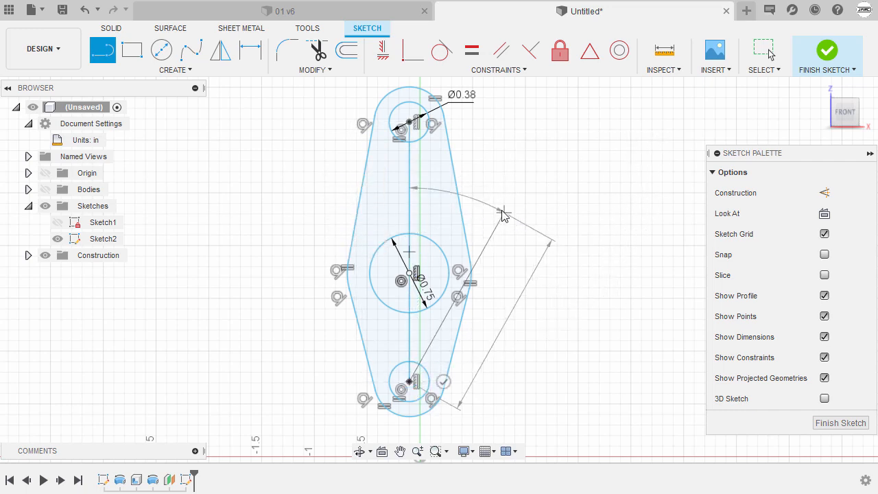
key("Escape")
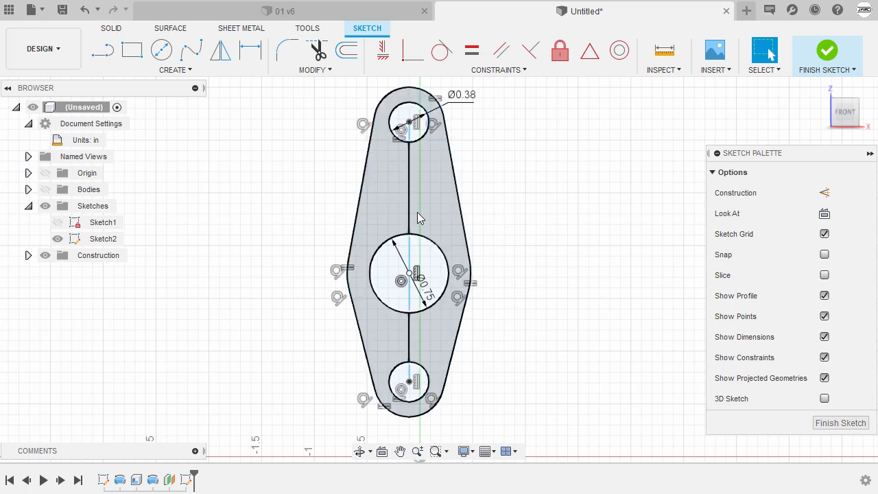
left_click(410, 205)
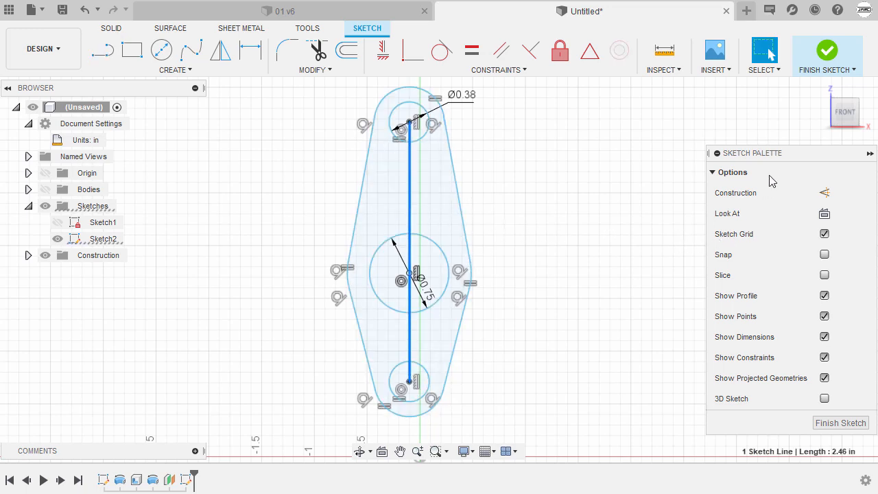
left_click(826, 194)
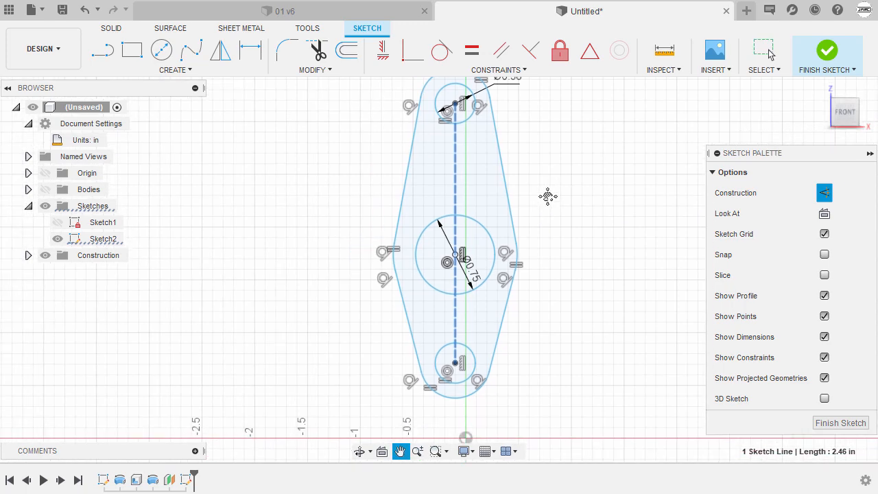
Constrain the middle circle's center to the midpoint of the vertical construction line
scroll(471, 225, "up", 3)
scroll(462, 199, "down", 1)
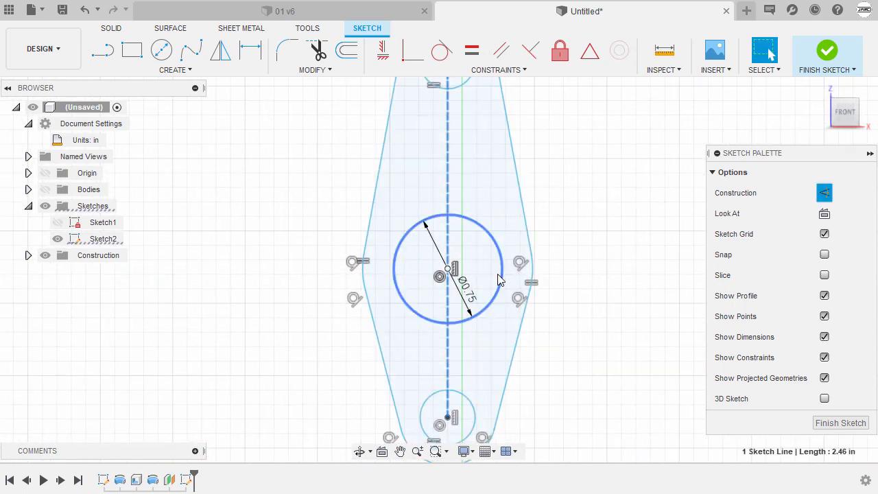
left_click(448, 268)
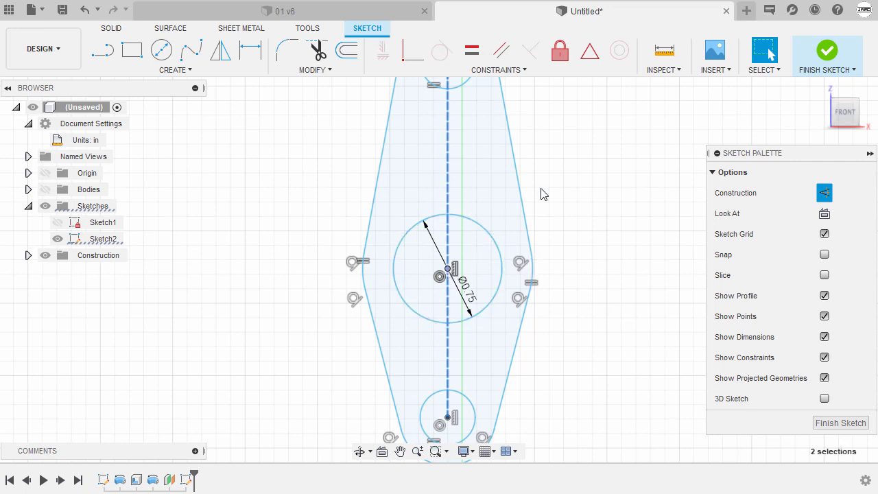
scroll(541, 192, "down", 2)
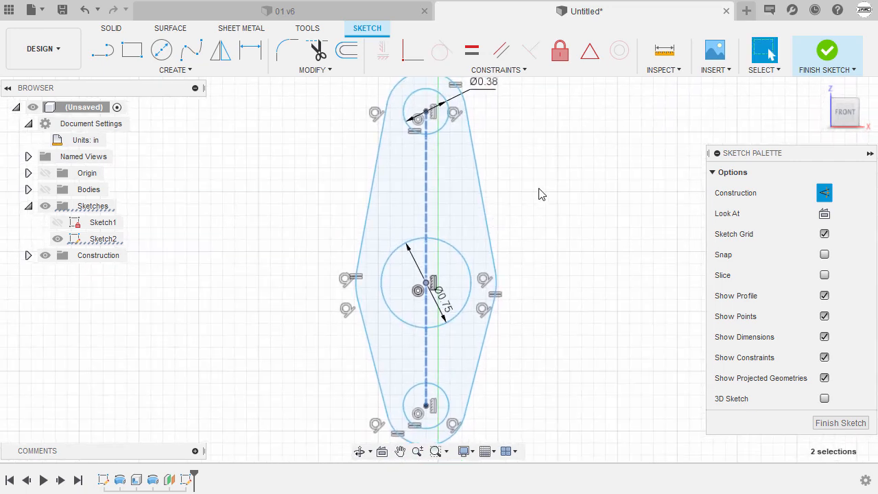
right_click(541, 184)
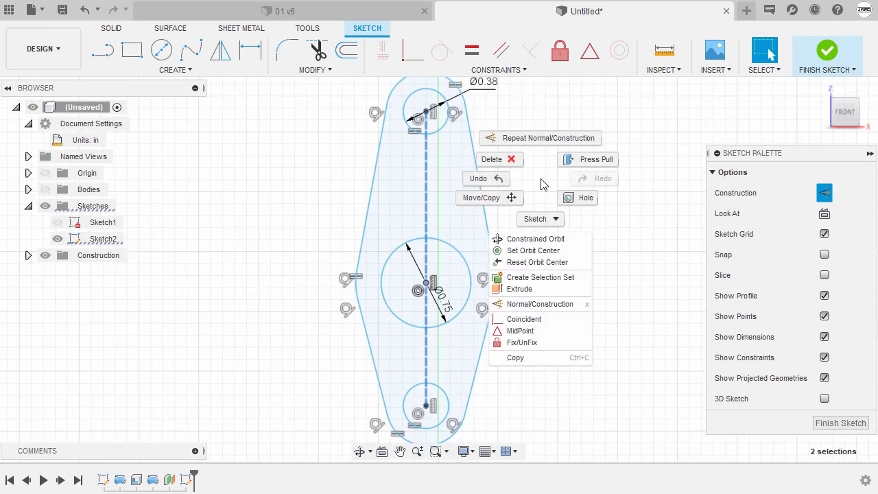
left_click(547, 337)
Dimension the outline's upper arc with a radius of 0.38 in
scroll(529, 245, "down", 3)
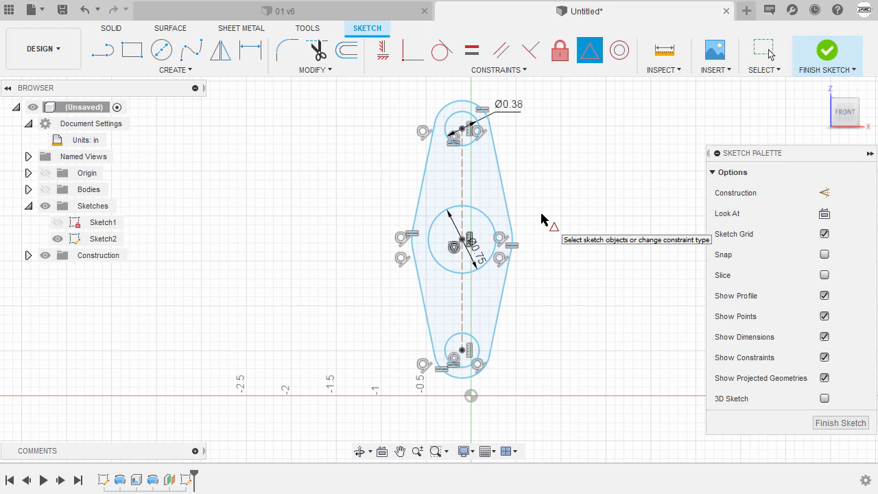
key("d")
middle_click_drag(545, 219, 530, 235)
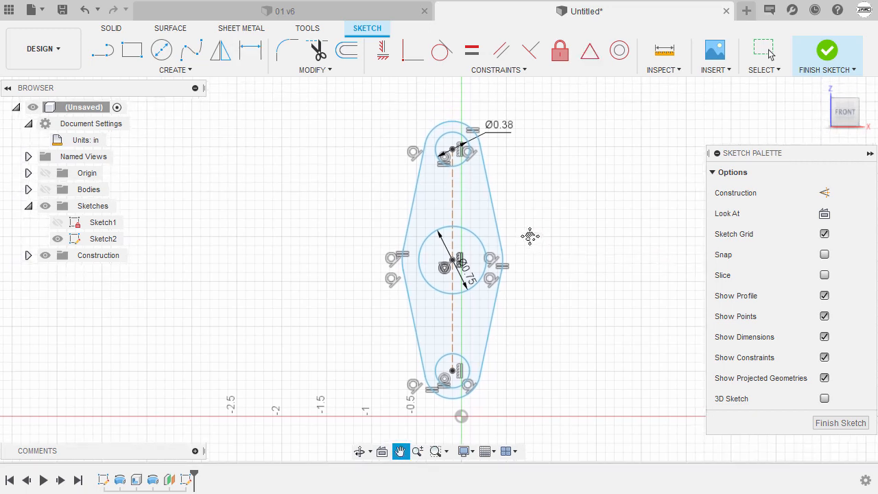
left_click(467, 135)
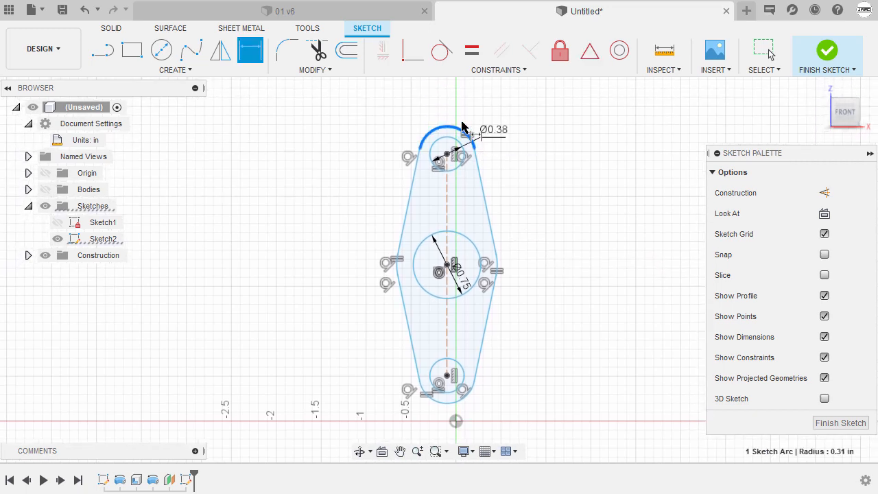
middle_click_drag(484, 103, 476, 122)
left_click(479, 113)
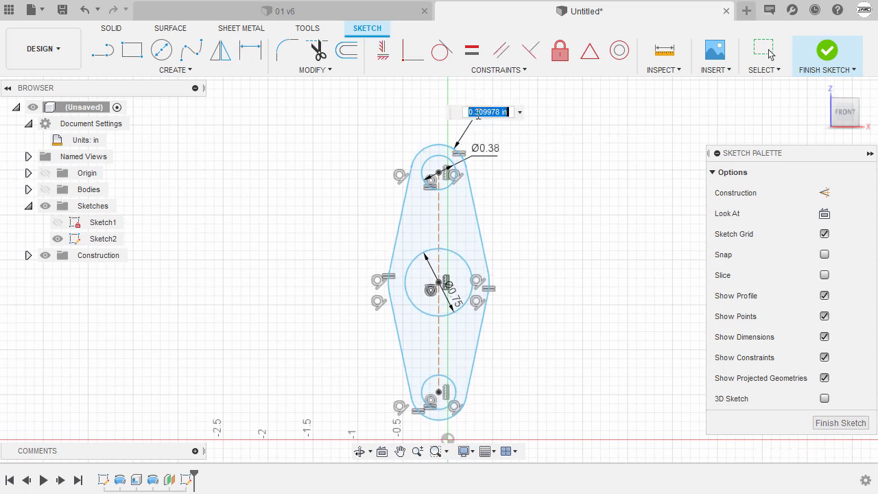
type(".38")
key("Return")
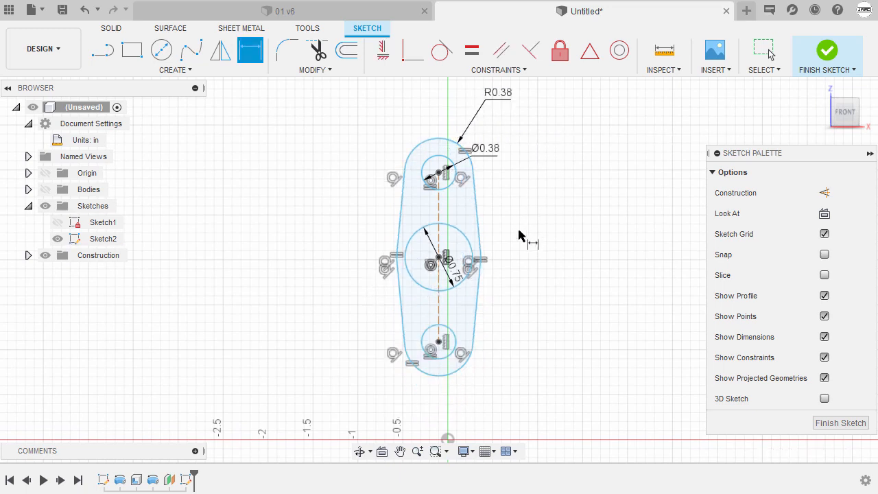
Dimension the outline's middle side arc with a radius of 0.61 in
scroll(512, 250, "up", 2)
scroll(473, 272, "up", 3)
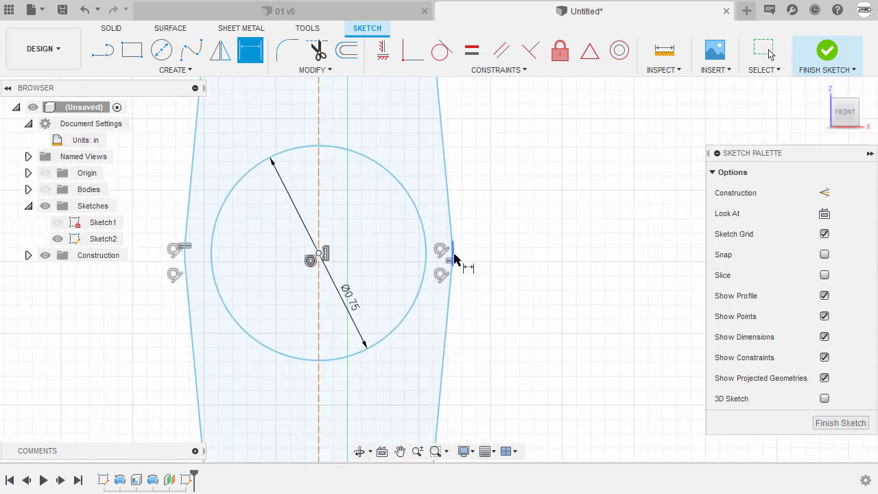
left_click(453, 258)
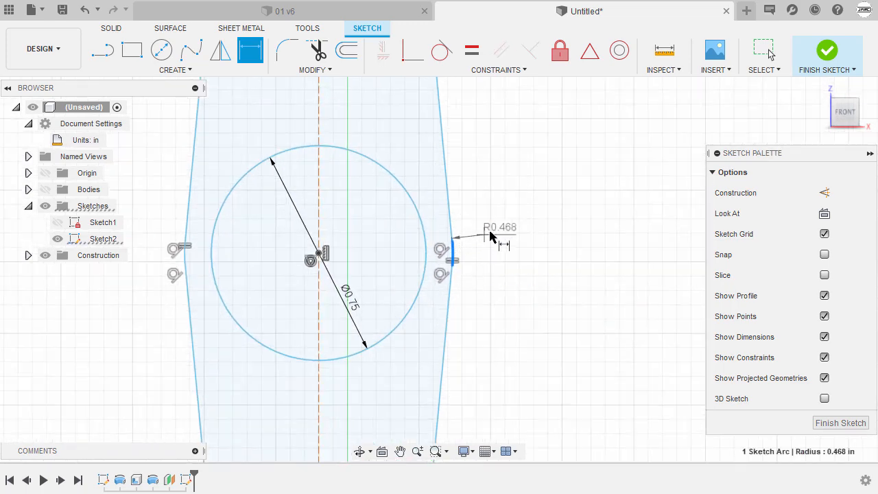
left_click(539, 238)
key("BackSpace")
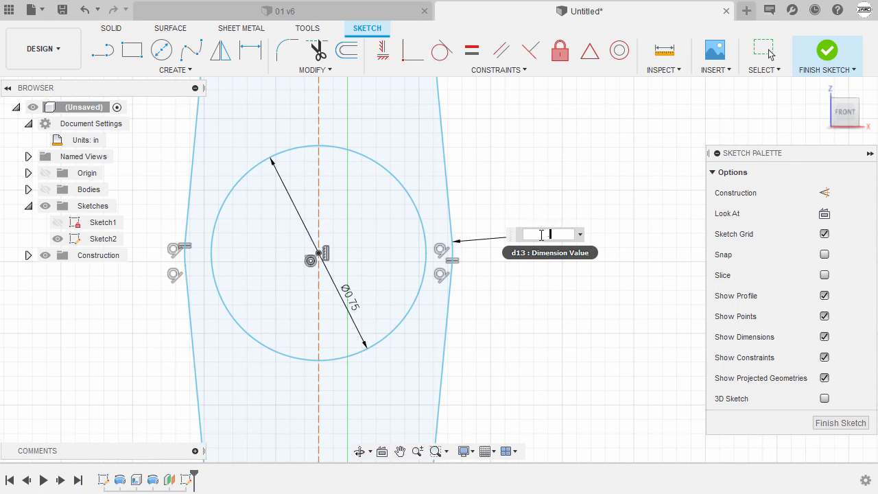
key("Return")
scroll(477, 268, "down", 5)
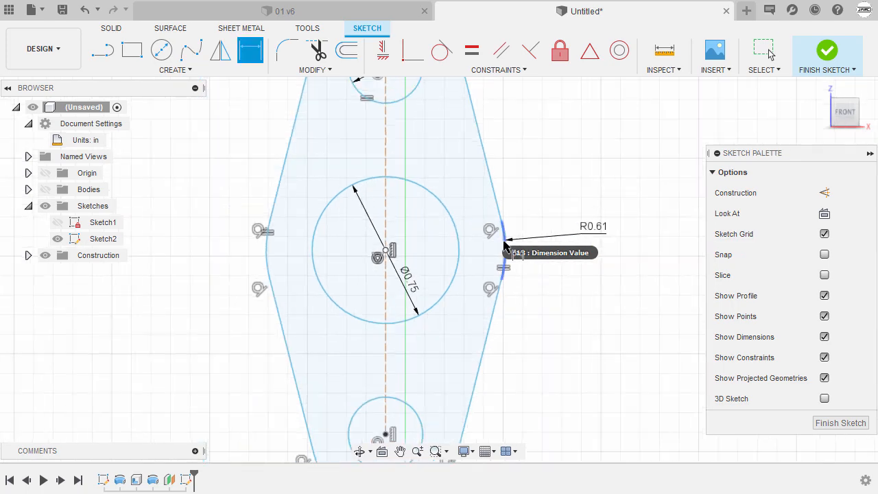
middle_click_drag(477, 258, 478, 271)
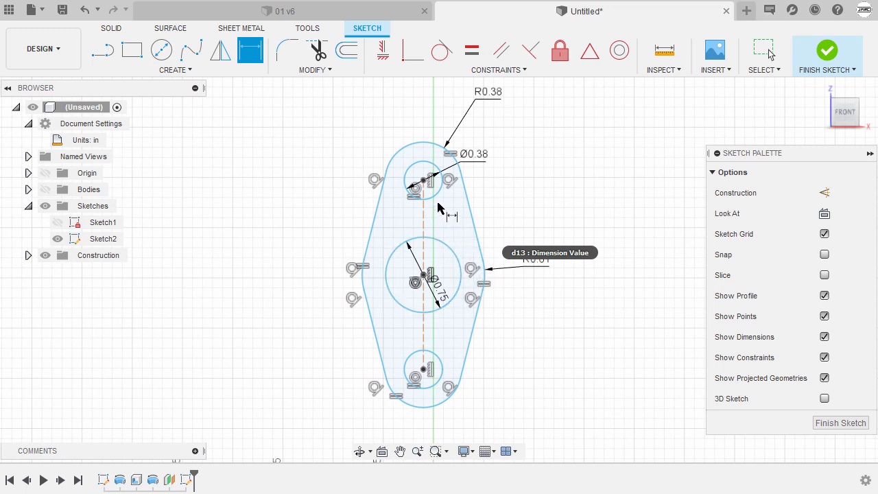
Dimension the vertical distance between the upper and lower circle centers as 1.5 in
left_click(423, 180)
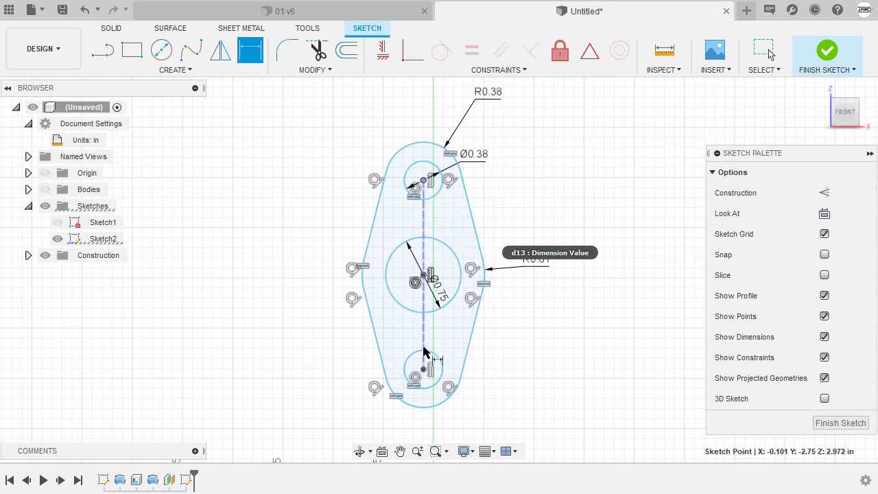
left_click(424, 369)
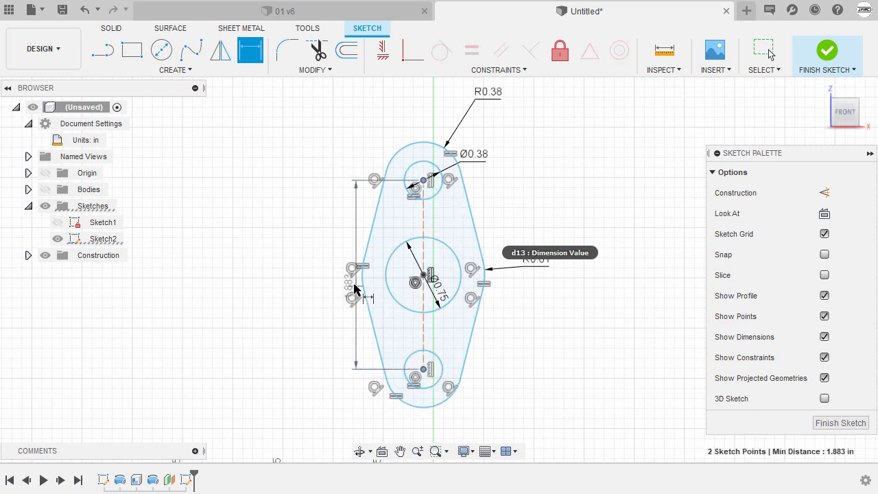
left_click(301, 261)
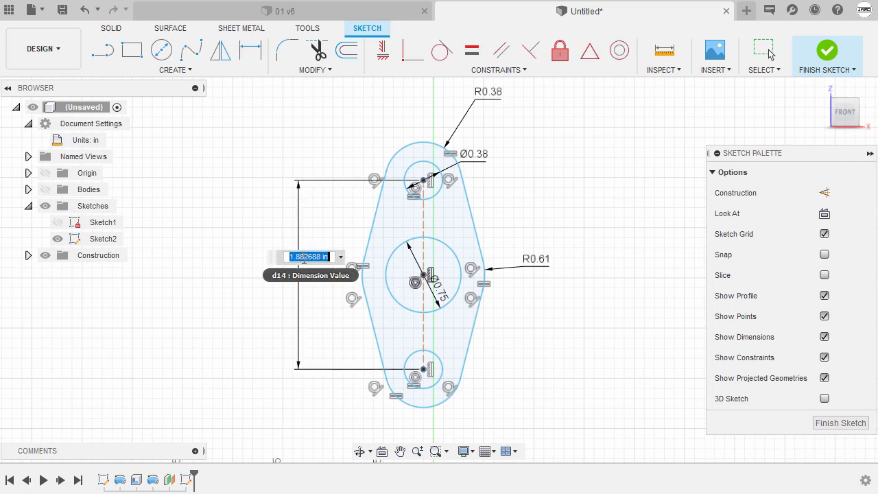
type("1.5")
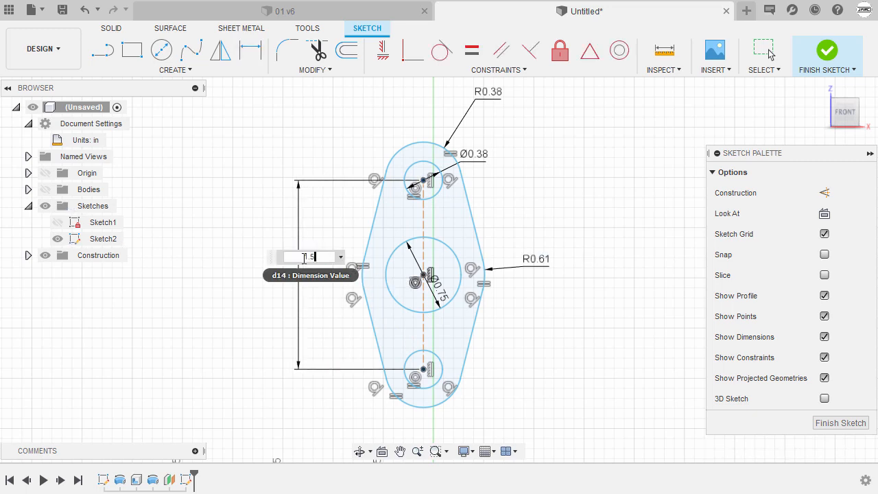
key("Return")
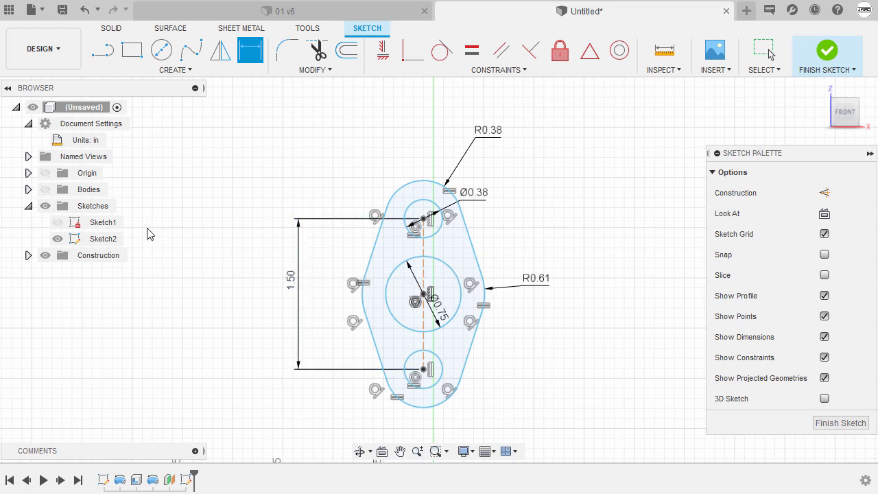
Show the bodies and Sketch1 while the flange sketch remains open
left_click(45, 189)
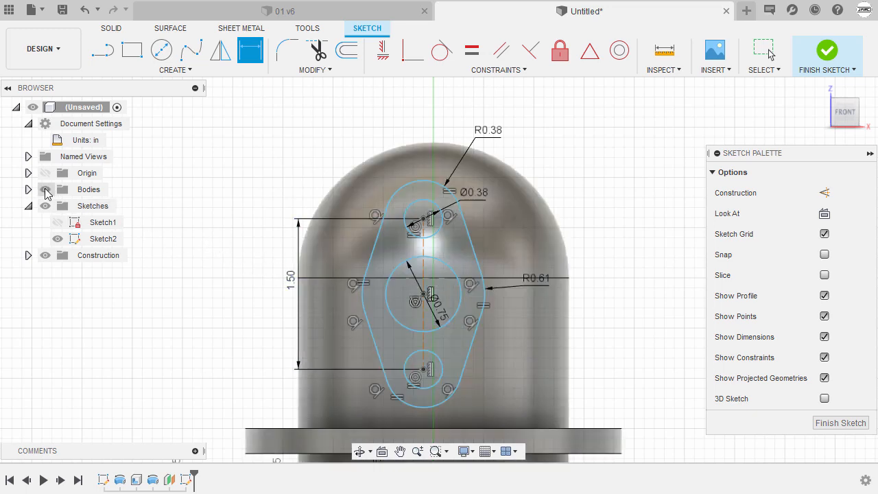
mouse_move(384, 226)
middle_mouse_down("shift")
mouse_move(447, 204)
mouse_move(427, 221)
mouse_move(404, 207)
middle_mouse_up("shift")
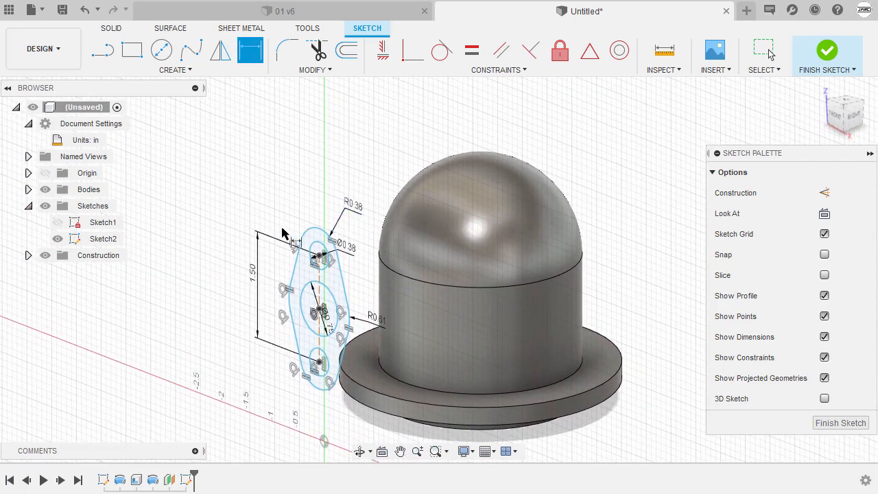
left_click(58, 223)
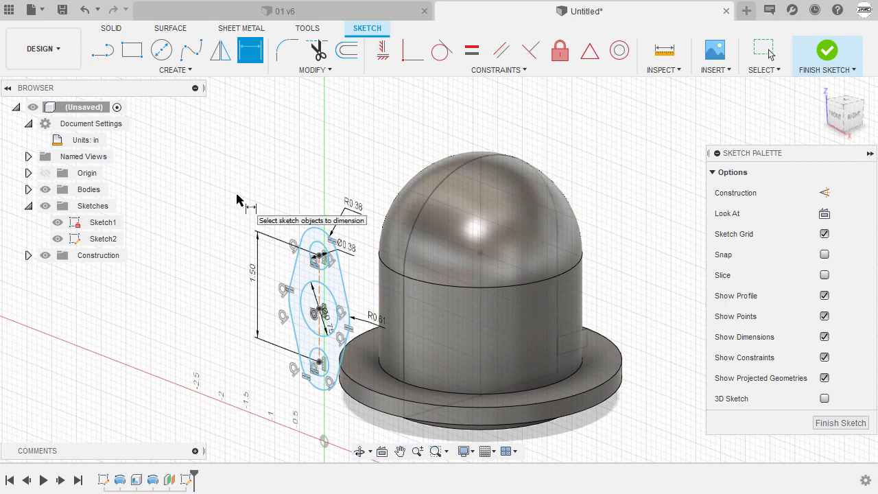
middle_click_drag(256, 190, 295, 180, "shift")
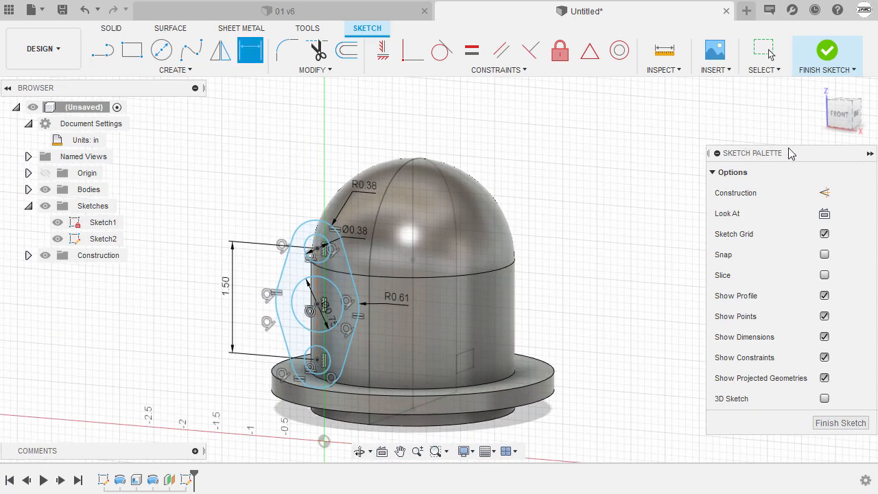
middle_click_drag(526, 167, 453, 177, "shift")
scroll(498, 172, "up", 1)
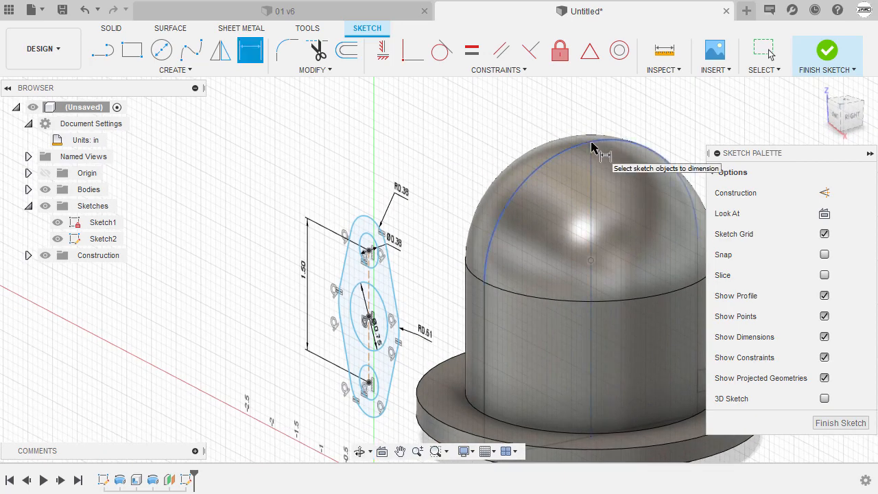
left_click(368, 220)
left_click(389, 242)
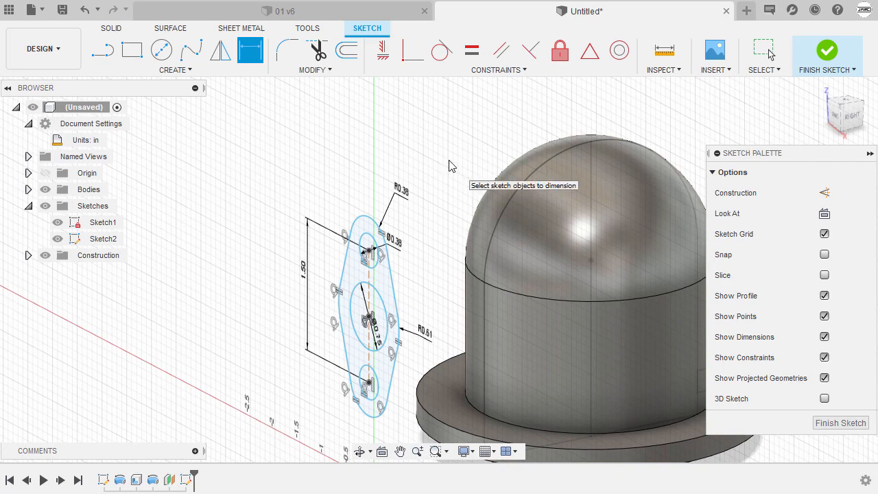
Project Sketch1's point at the top of the dome into the flange sketch with Projection Link enabled
key("p")
middle_click_drag(451, 166, 288, 137)
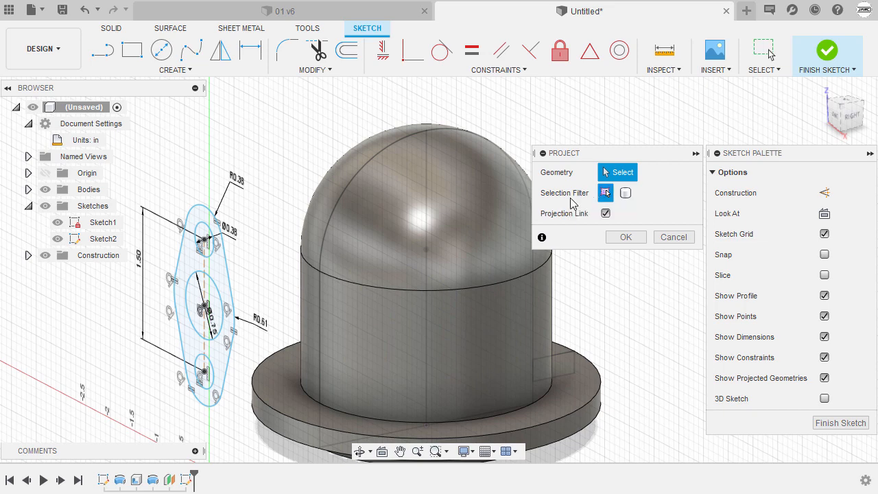
left_click(426, 133)
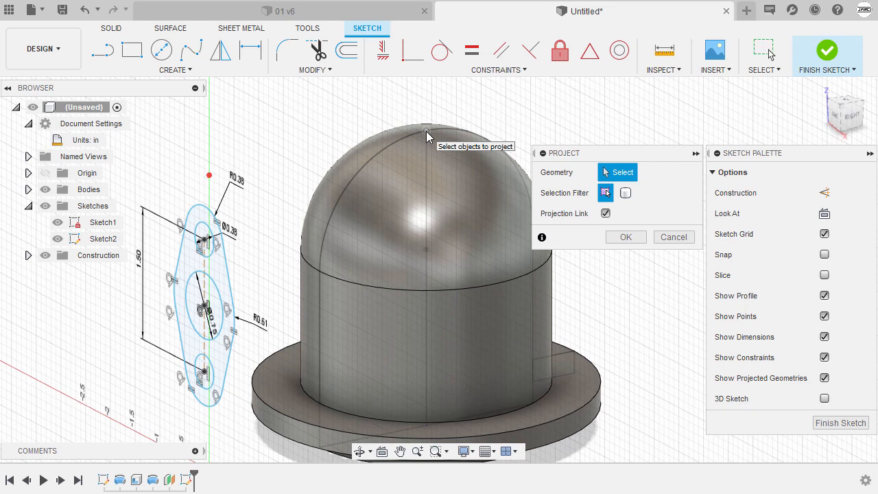
left_click(426, 132)
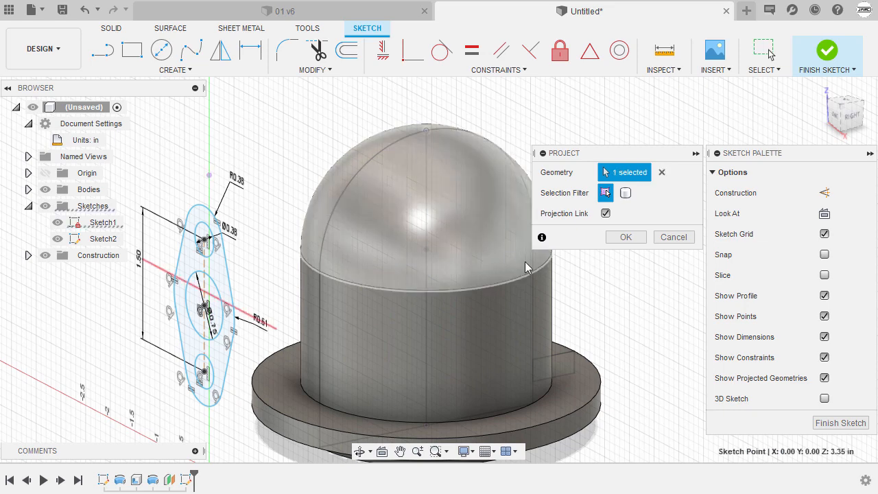
left_click(621, 238)
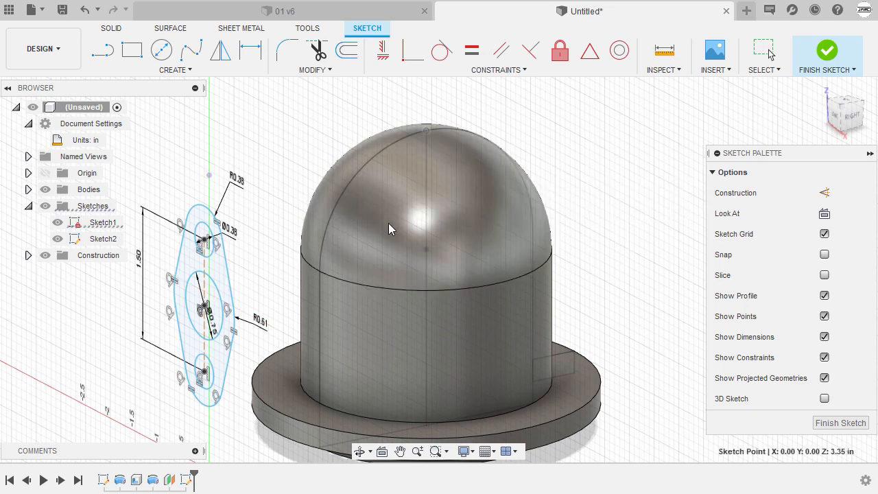
Constrain the midpoint of the outline's upper arc coincident with the projected point at the dome's top
middle_click_drag(272, 247, 404, 223)
scroll(405, 222, "up", 2)
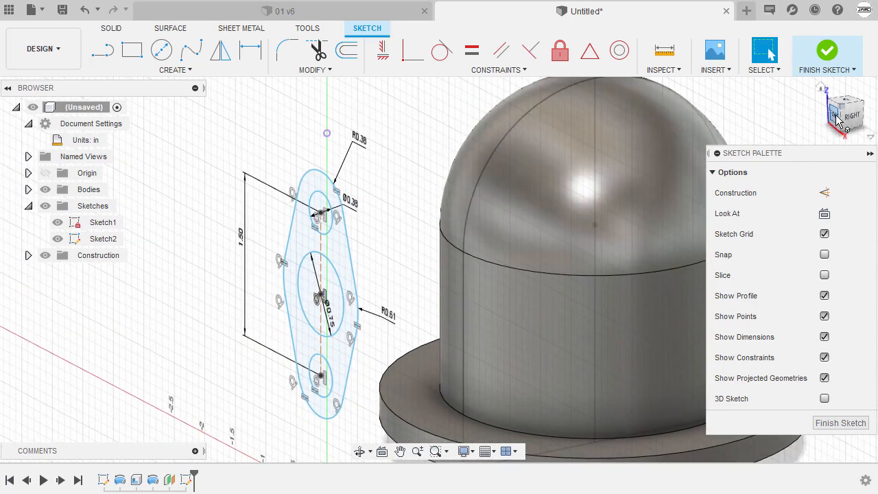
left_click_drag(834, 121, 838, 121)
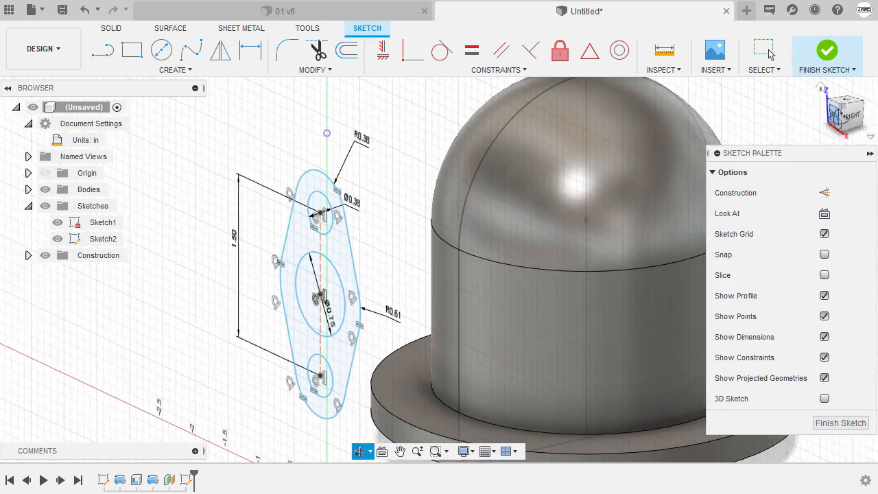
left_click(837, 123)
scroll(446, 218, "up", 5)
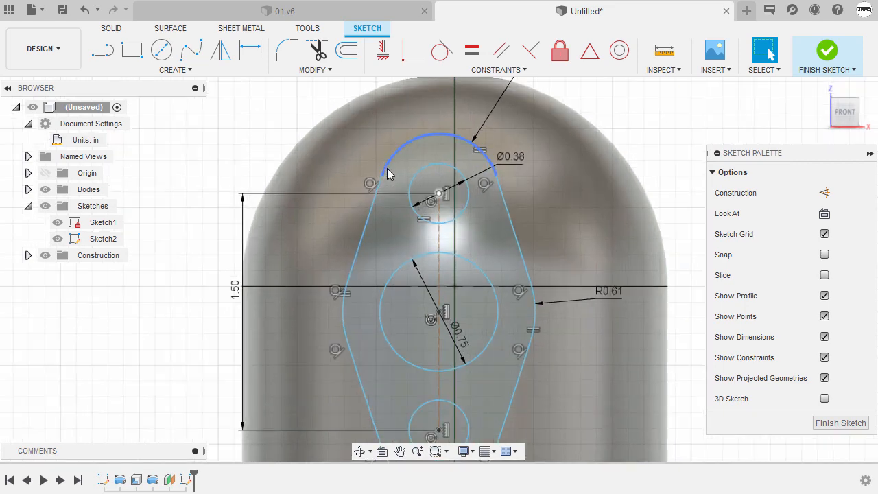
middle_click_drag(406, 136, 343, 216)
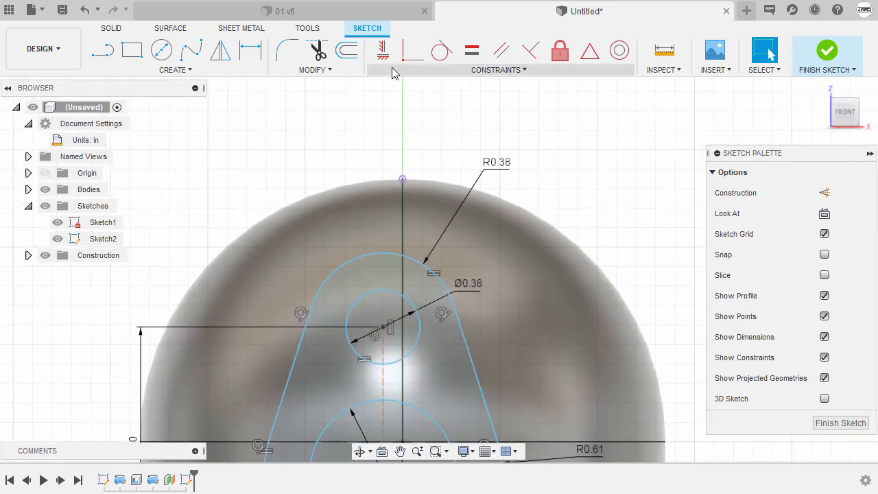
left_click(412, 50)
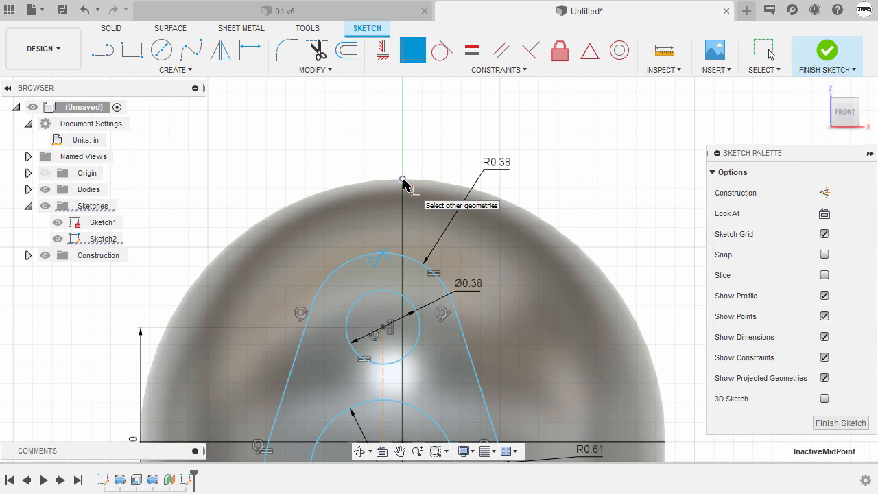
scroll(459, 151, "down", 5)
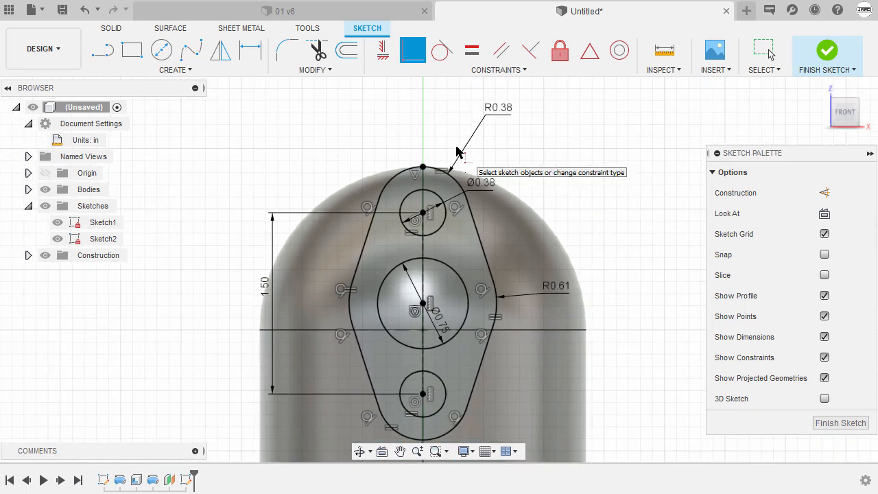
scroll(506, 174, "down", 1)
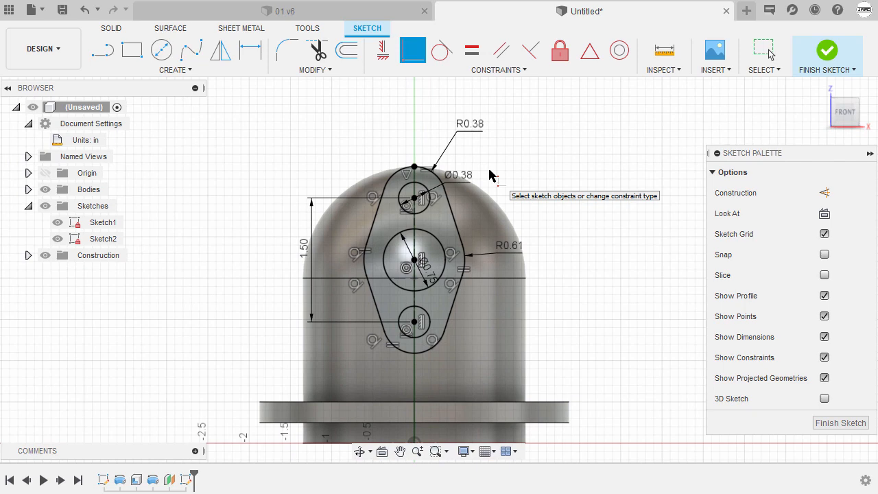
key("Escape")
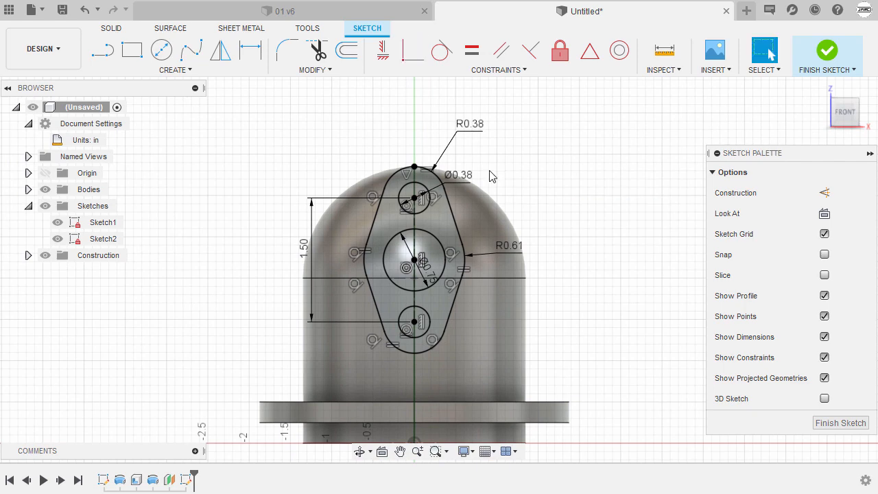
Finish the flange sketch and hide Sketch1
left_click(827, 52)
left_click(824, 88)
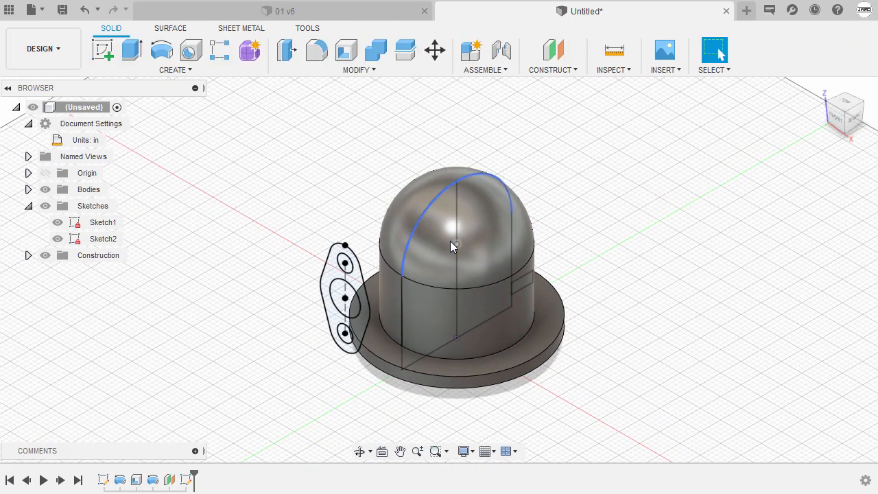
left_click(61, 228)
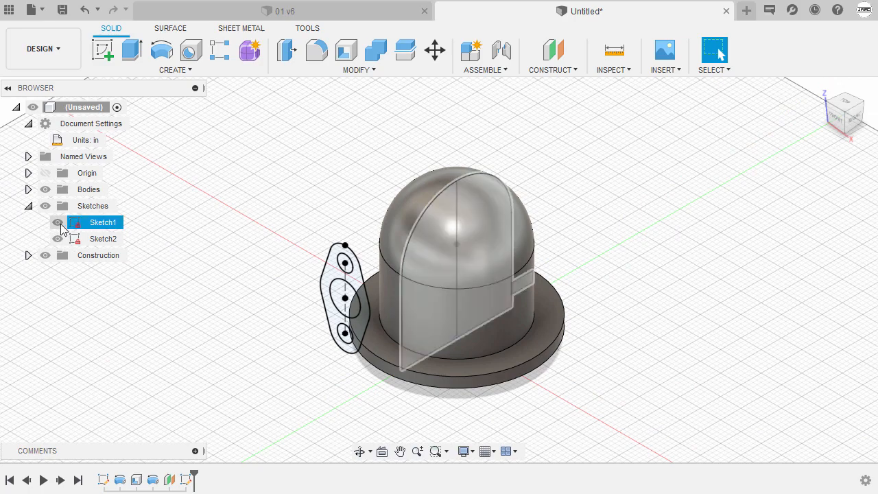
left_click(58, 223)
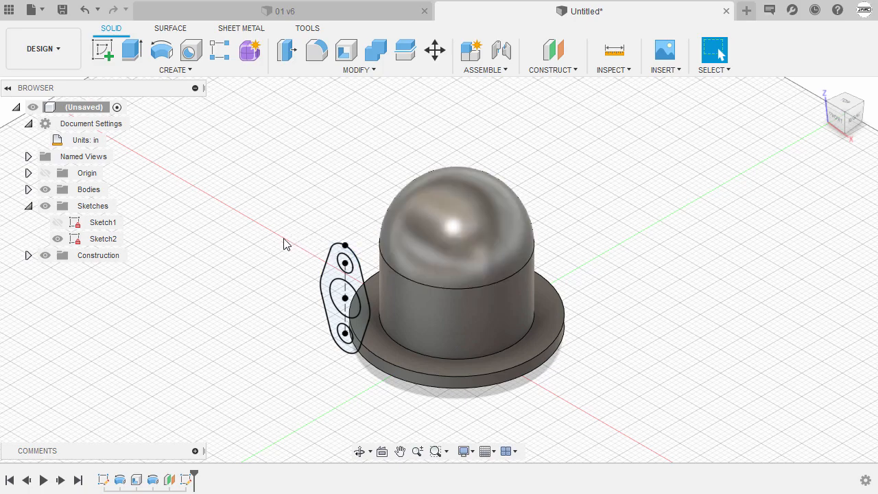
Extrude all four profiles of the flange sketch up to Body1, joining them to the body
key("e")
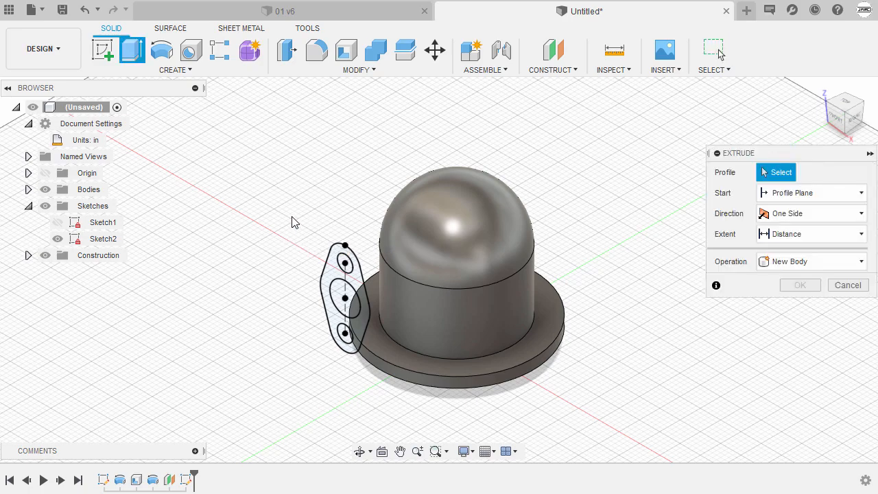
middle_click_drag(292, 221, 276, 217, "shift")
left_click_drag(273, 181, 353, 359)
middle_click_drag(316, 247, 281, 240, "shift")
scroll(274, 246, "up", 2)
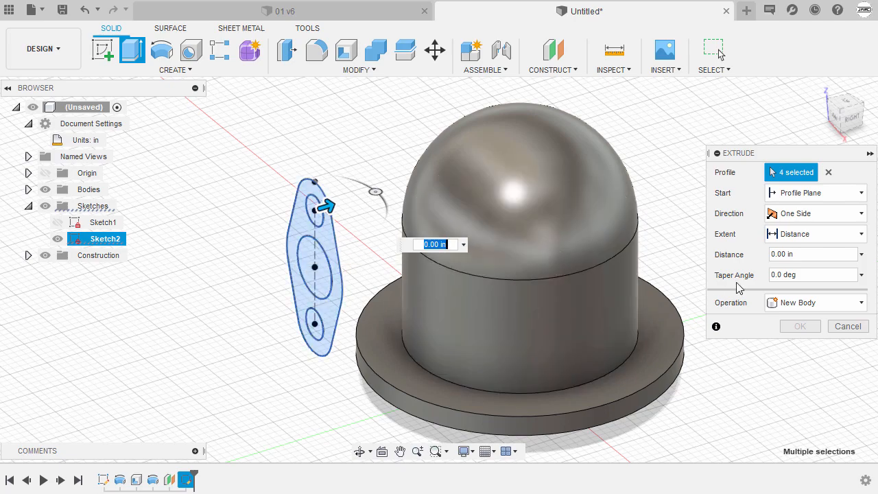
left_click(782, 235)
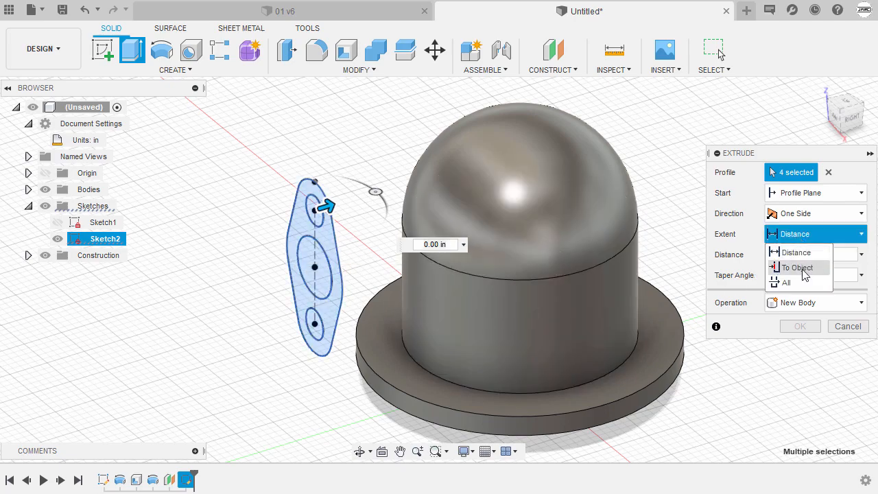
left_click(803, 269)
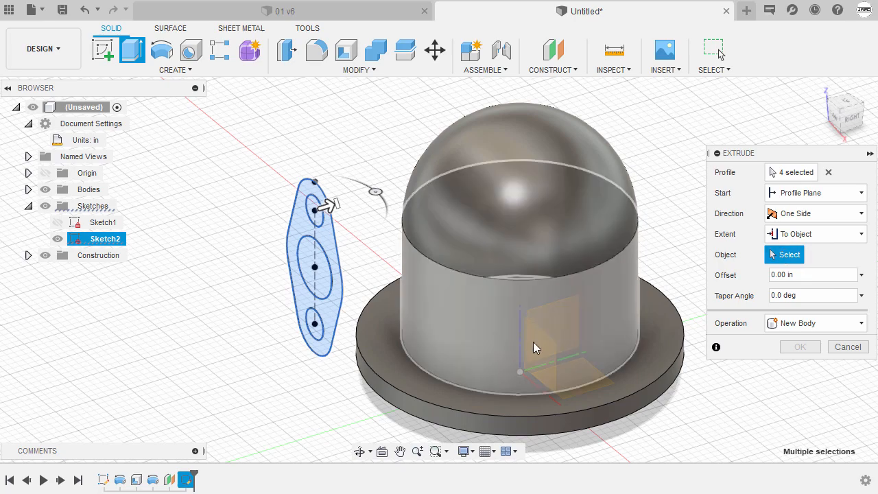
left_click(28, 190)
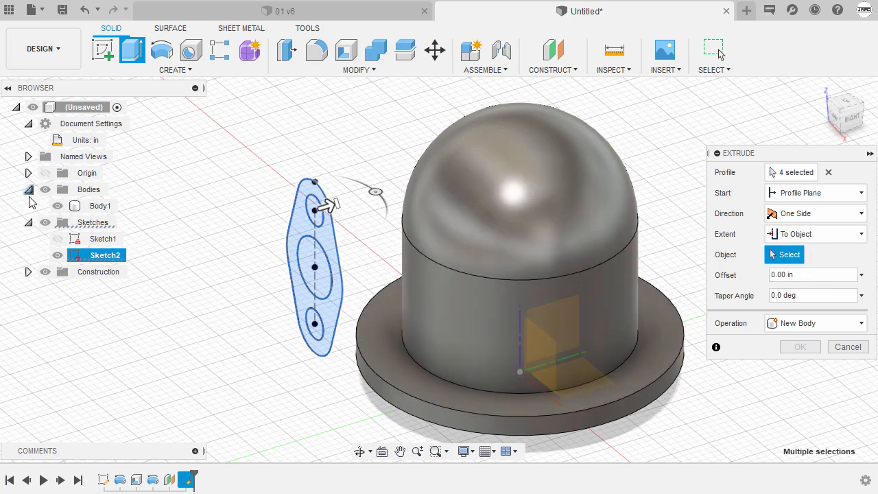
left_click(78, 208)
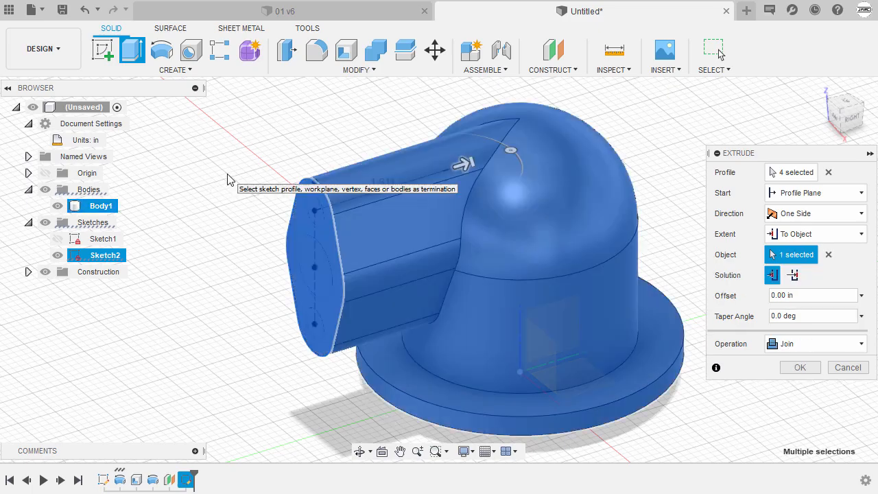
middle_click_drag(427, 222, 392, 219, "shift")
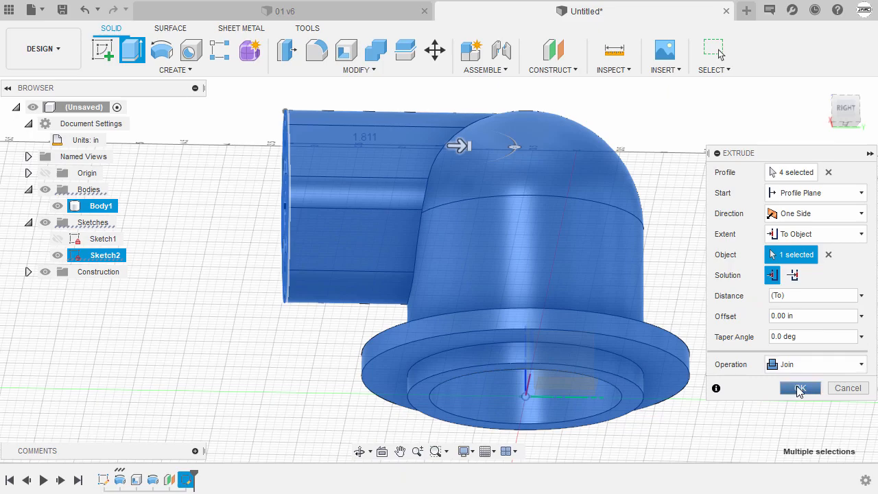
left_click(798, 389)
middle_click_drag(631, 310, 585, 206, "shift")
left_click(824, 91)
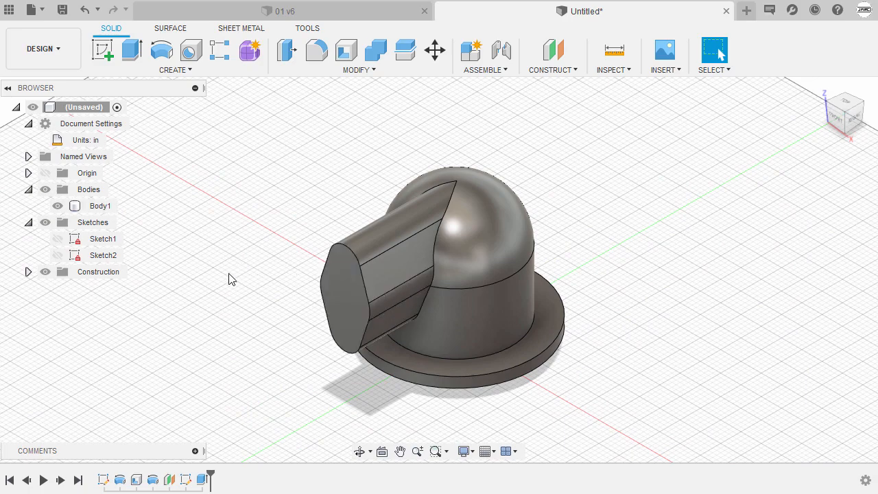
Show Sketch2 and start a multi-point Hole placed on the centre points of the two small circles
left_click(58, 256)
scroll(241, 294, "up", 5)
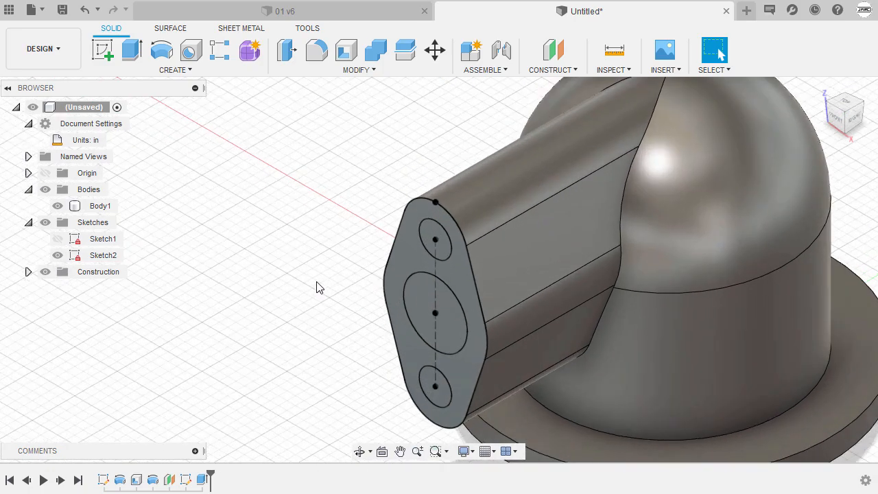
mouse_move(316, 286)
middle_mouse_down()
mouse_move(221, 223)
mouse_move(251, 233)
middle_mouse_up()
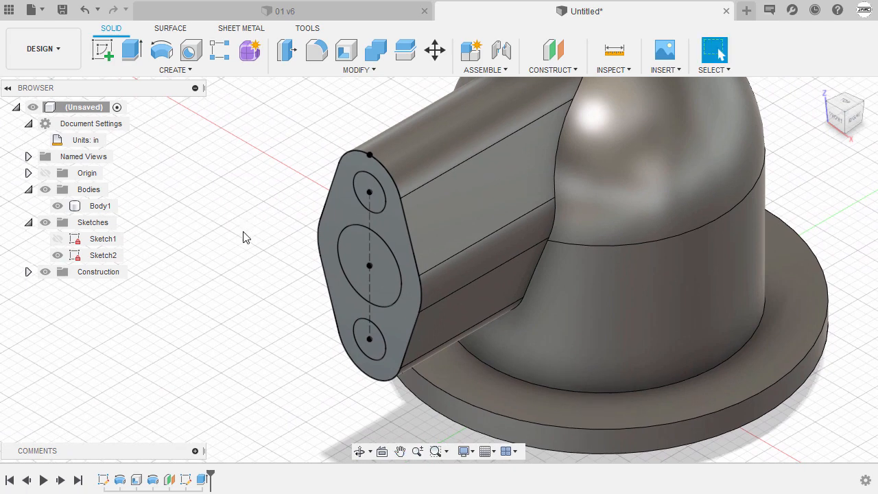
key("h")
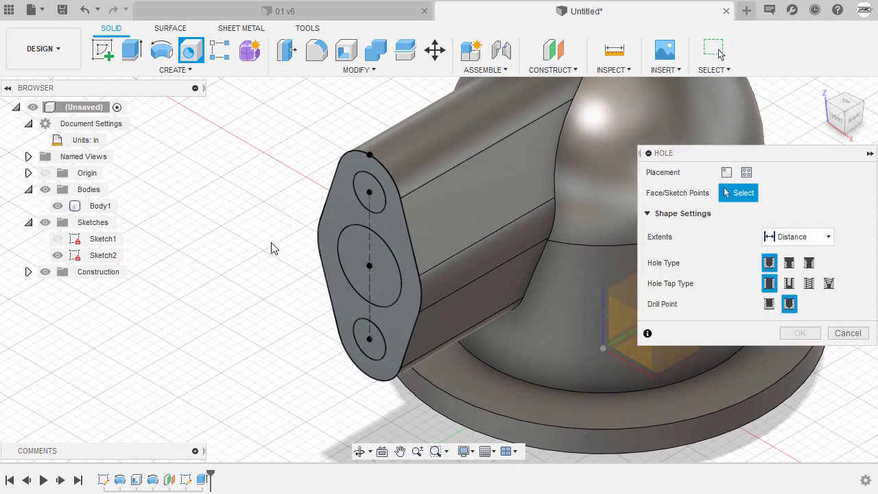
left_click(746, 173)
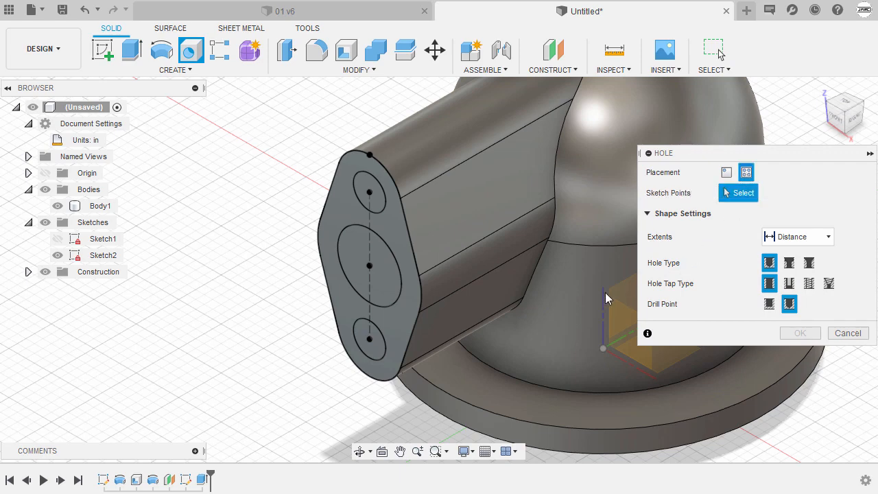
left_click(369, 194)
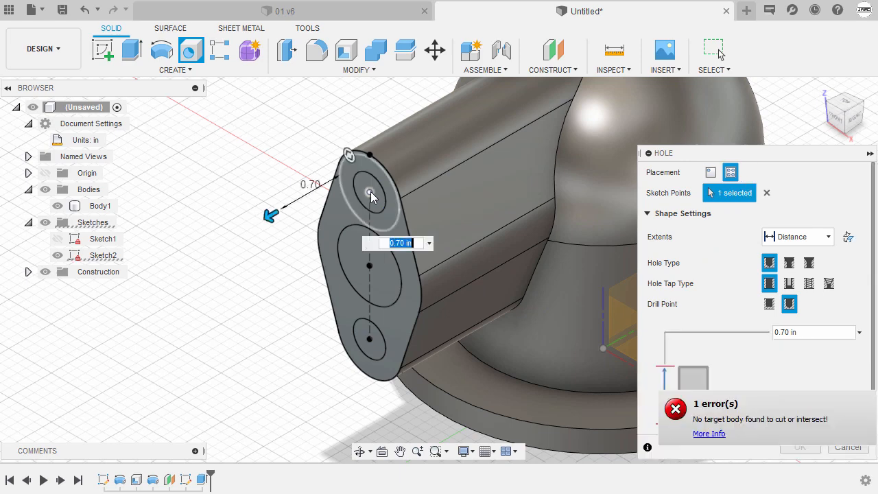
left_click(369, 341)
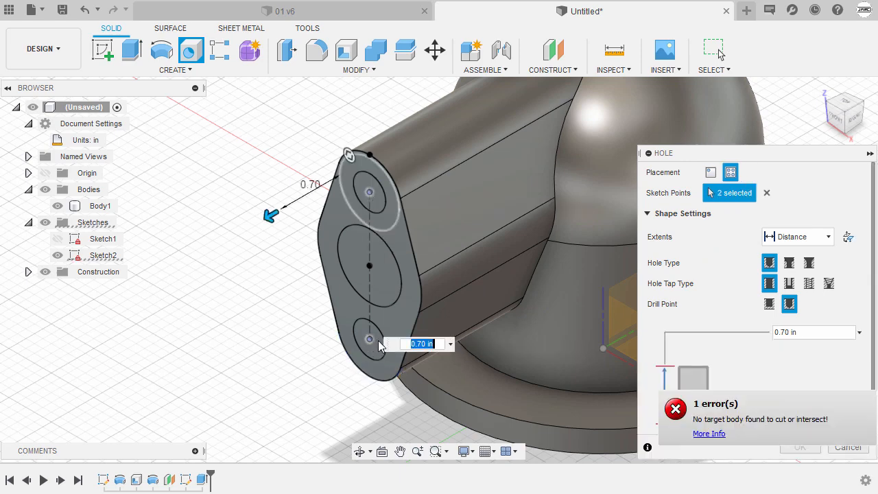
Cut both holes 1 in deep into the flange with a flat drill point and flipped direction
scroll(871, 339, "down", 1)
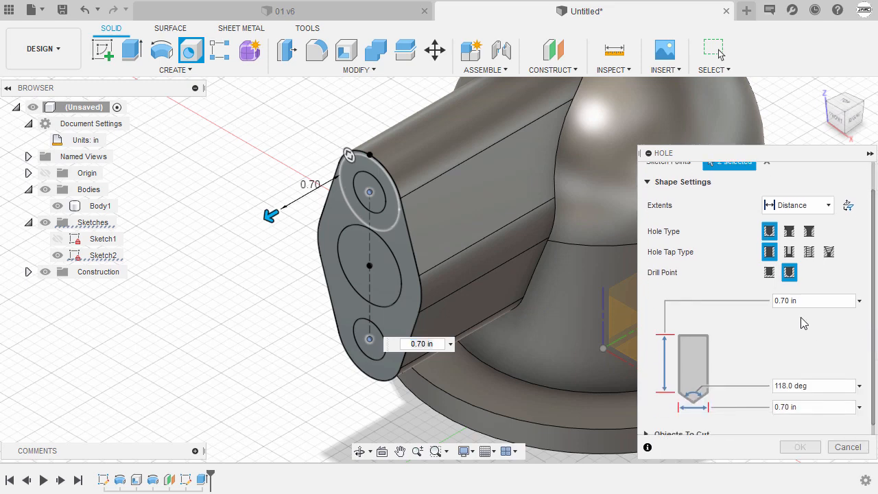
left_click(770, 273)
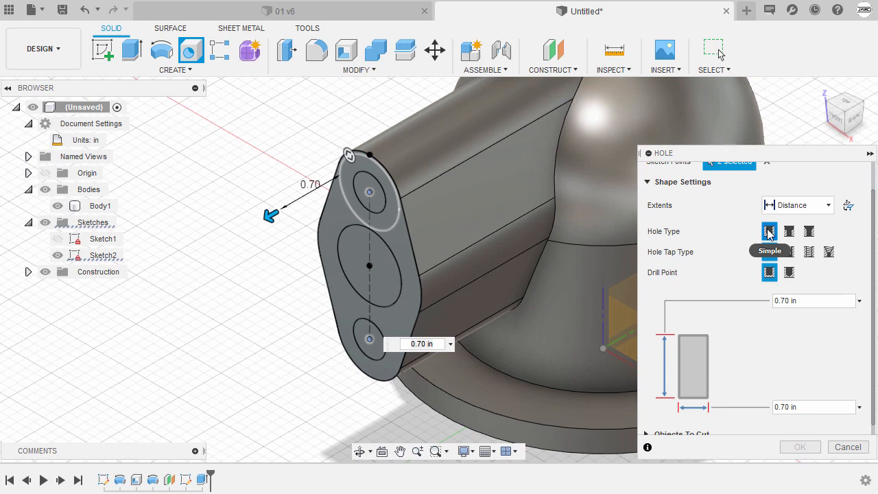
left_click(849, 207)
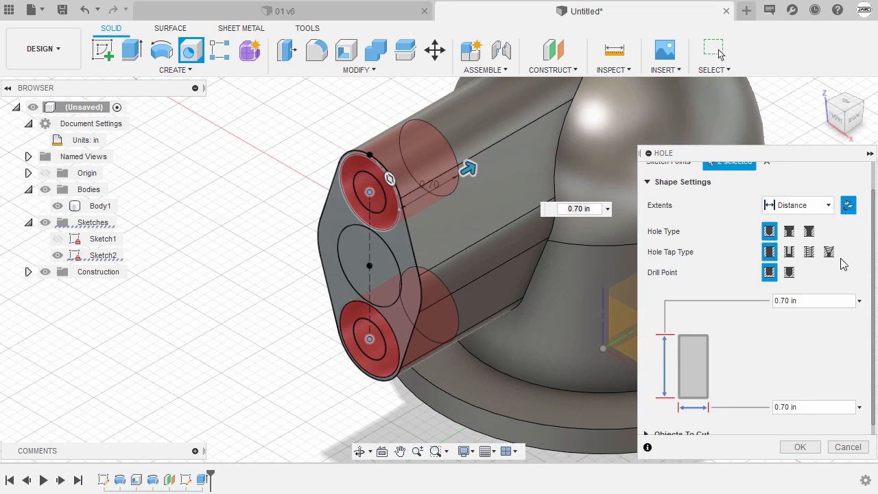
left_click_drag(817, 301, 725, 311)
type("1")
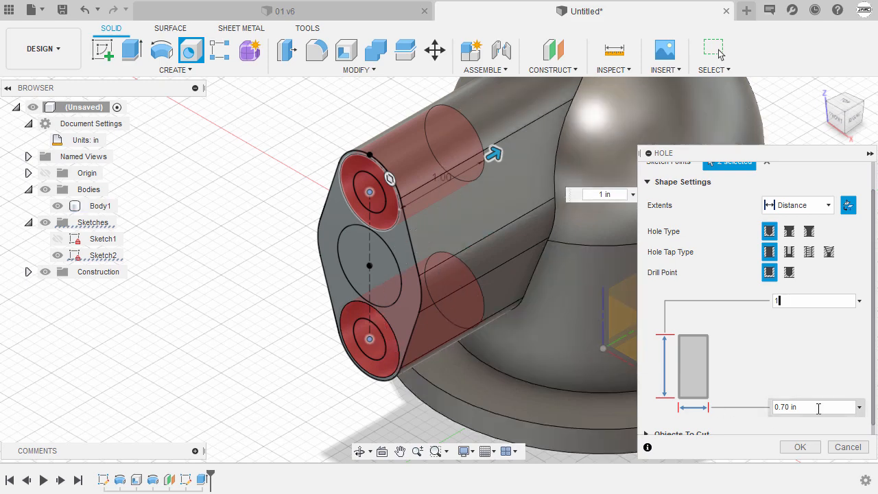
scroll(834, 395, "down", 1)
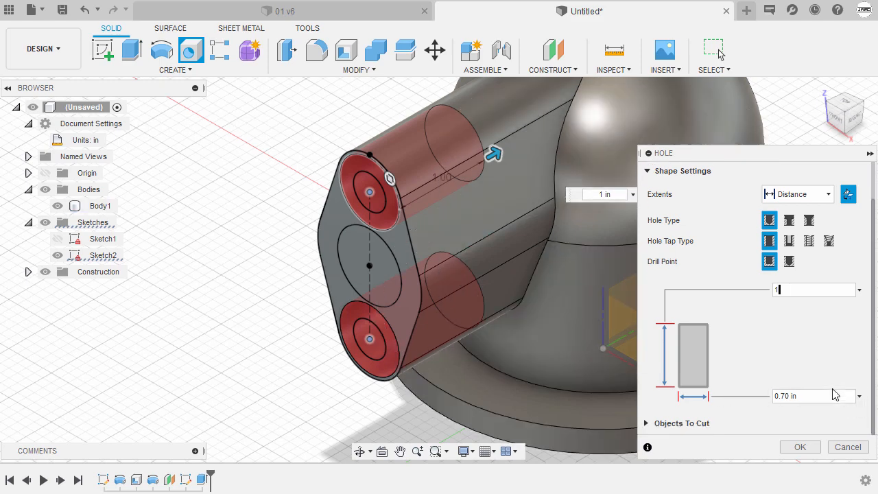
left_click(801, 448)
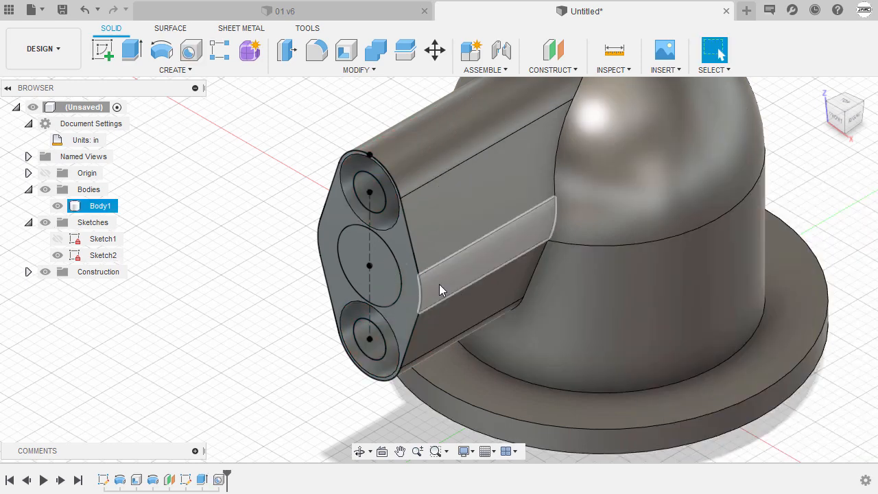
Reopen Sketch2 to examine the small circles' diameter dimension, and finish the sketch
left_click(77, 258)
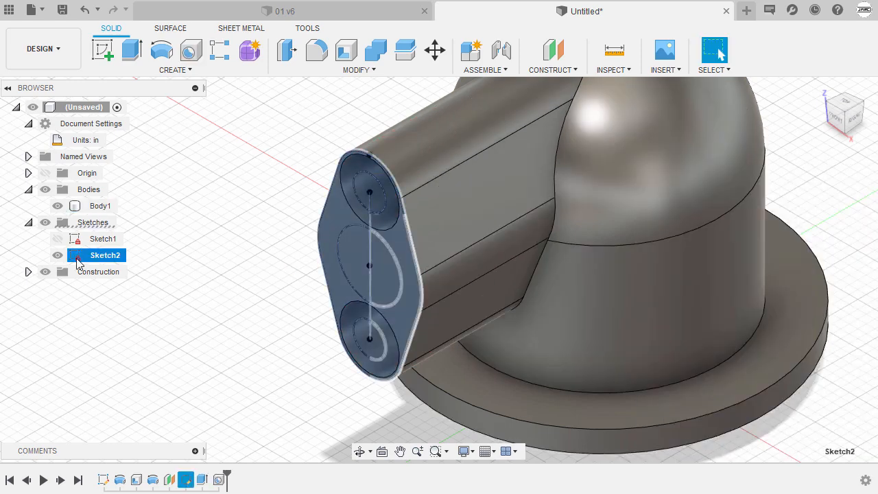
right_click(77, 259)
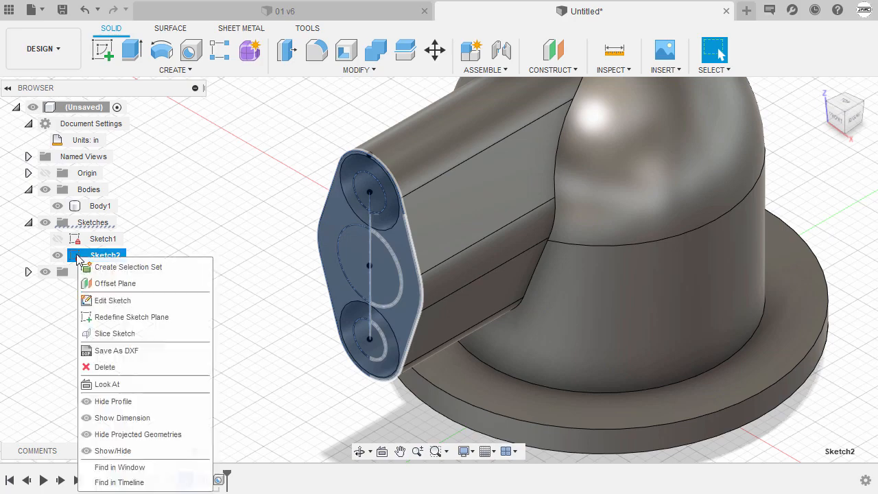
left_click(128, 301)
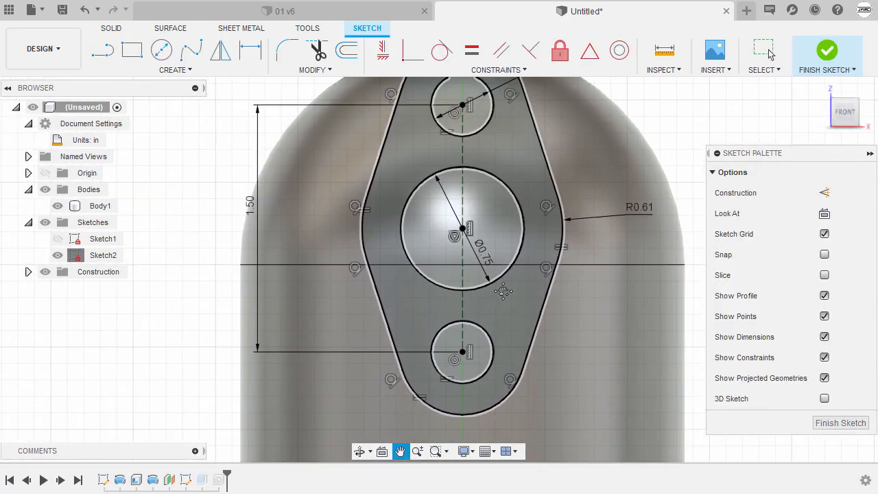
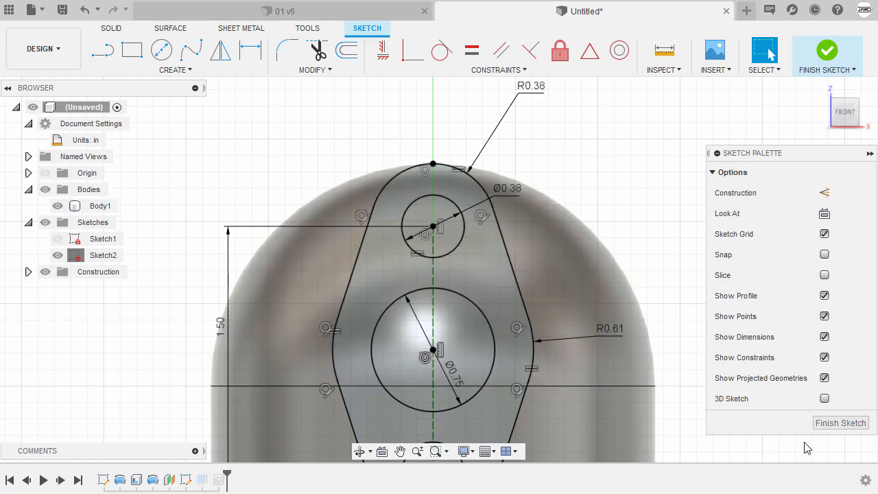
left_click(841, 423)
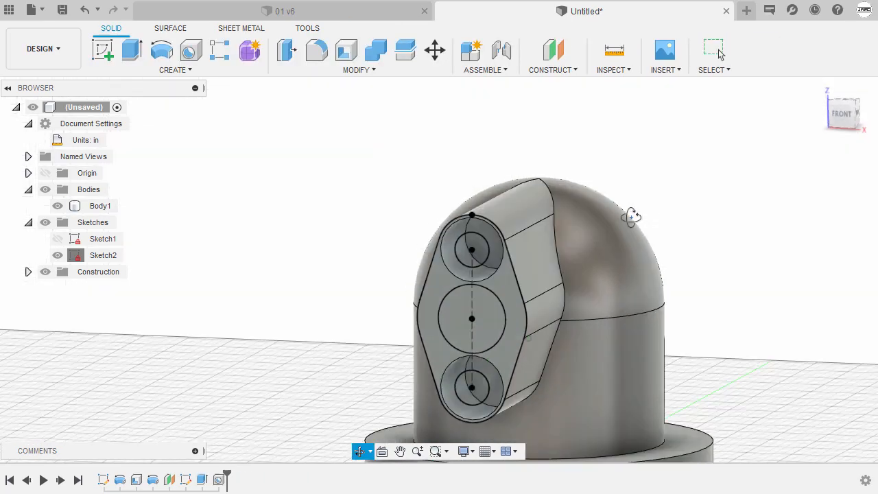
mouse_move(632, 215)
middle_mouse_down()
mouse_move(610, 218)
mouse_move(610, 148)
middle_mouse_up()
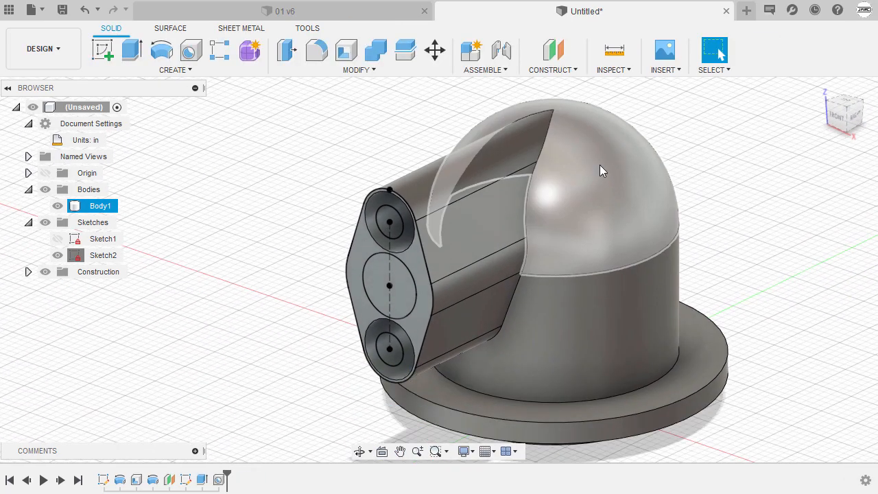
Edit the hole feature so that the diameter of both holes references parameter d11
double_click(221, 481)
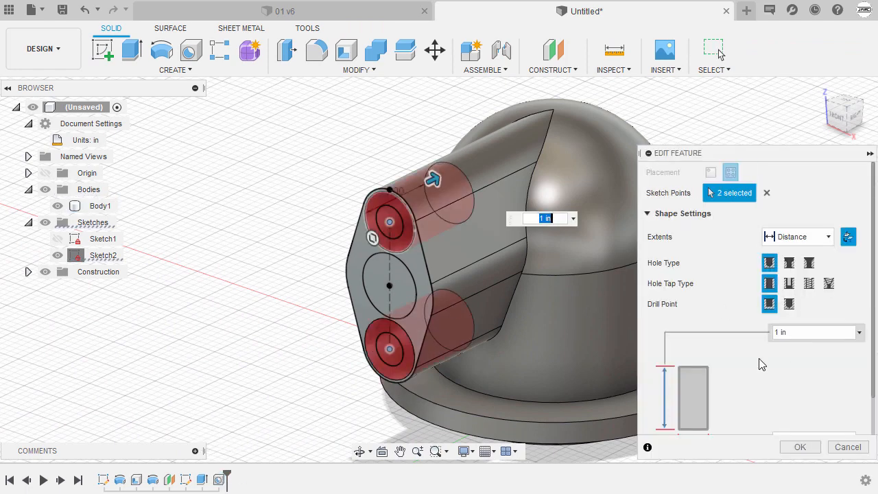
scroll(762, 365, "down", 2)
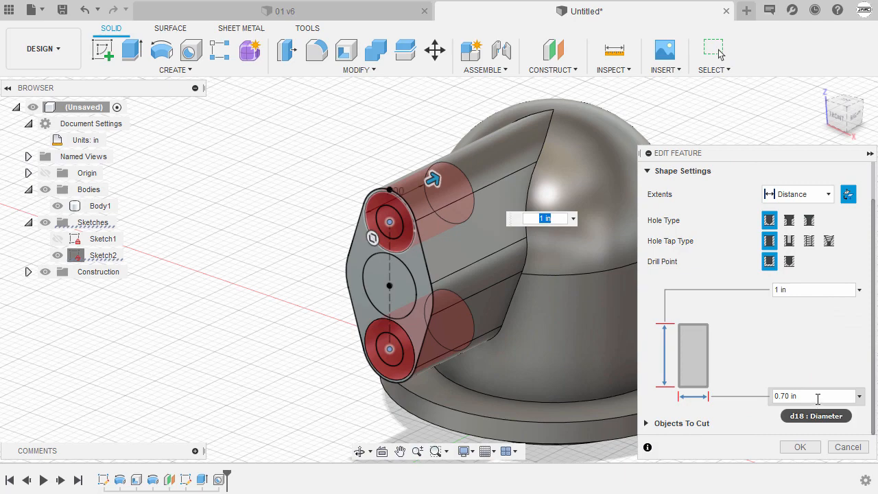
left_click(818, 399)
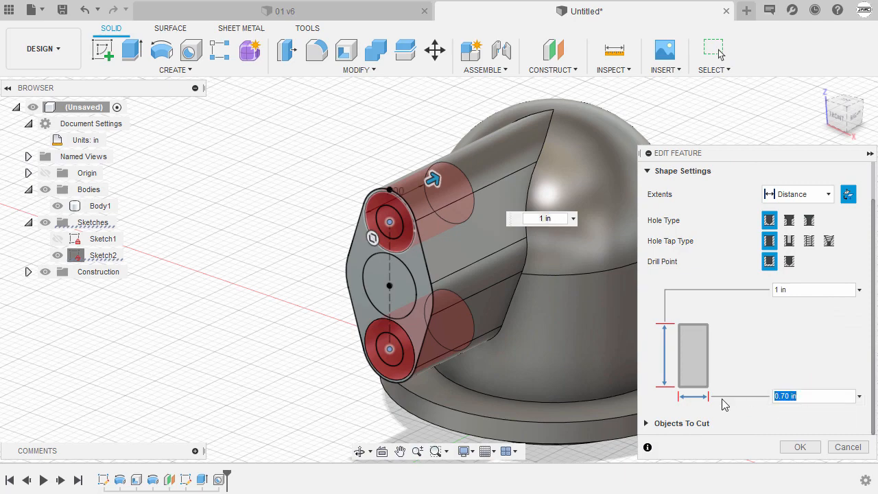
type("d11")
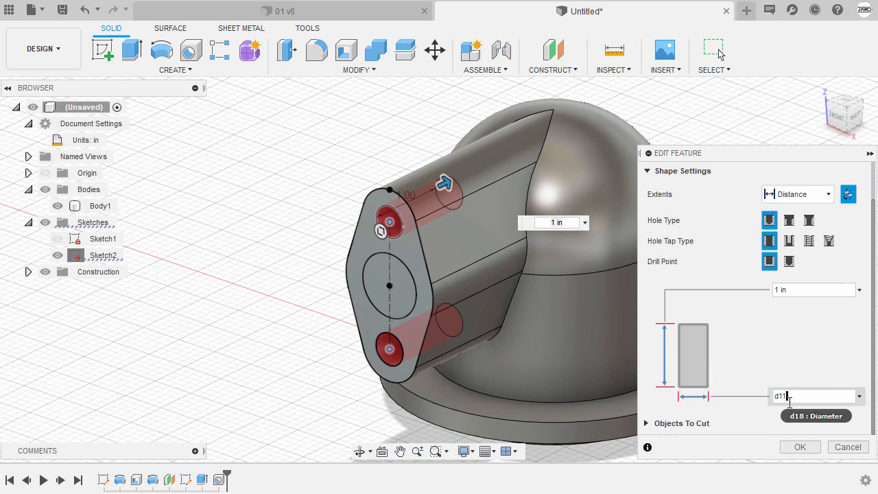
left_click(788, 446)
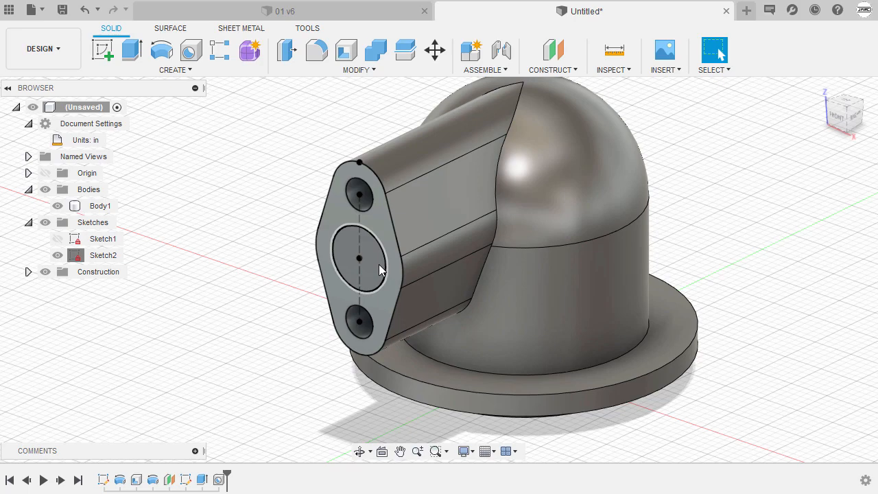
Start an Extrude of the central circle on the side flange with its extent set To Object
key("e")
left_click(381, 270)
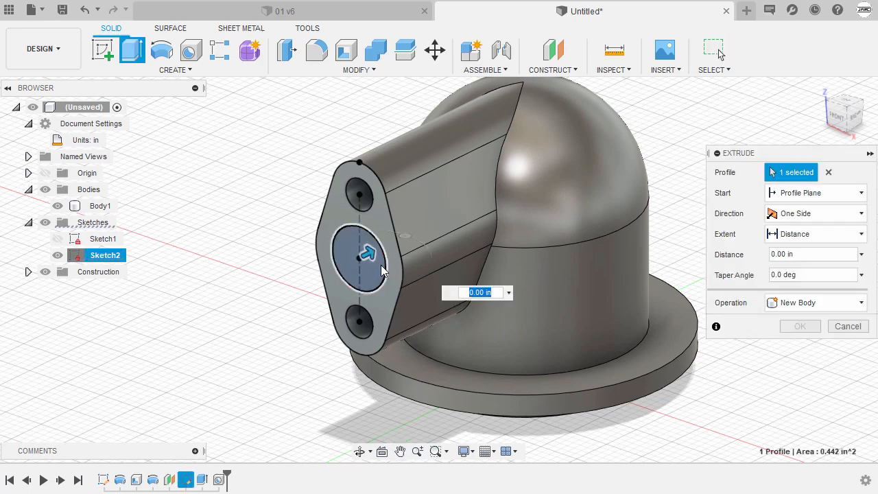
middle_click_drag(382, 270, 300, 269, "shift")
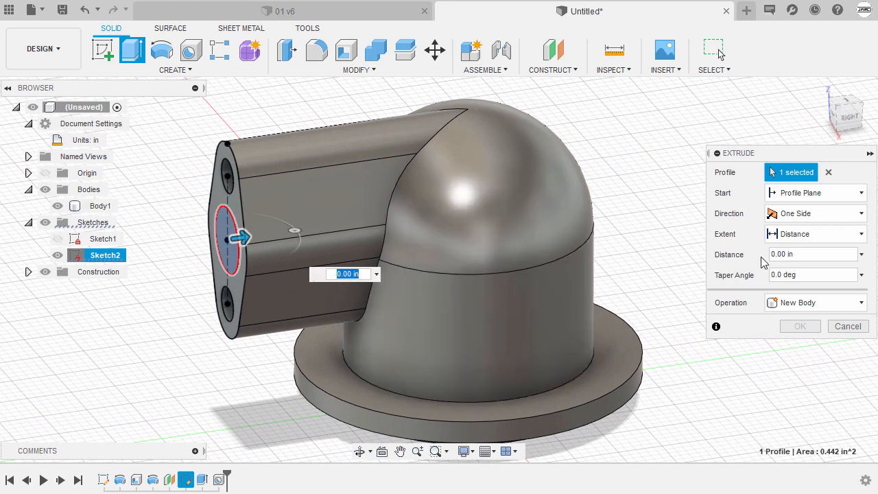
left_click(809, 234)
left_click(808, 268)
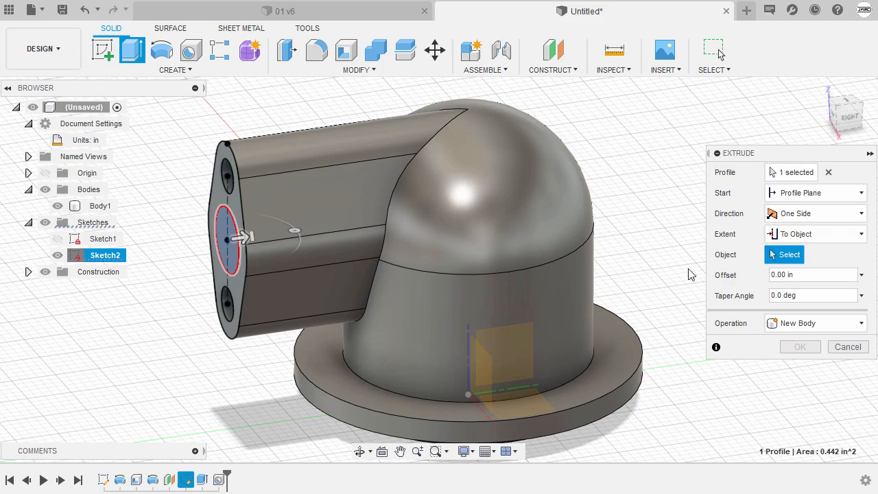
Cut the central opening up to the dome's inner spherical face, without chaining adjacent faces
middle_click_drag(691, 274, 528, 190, "shift")
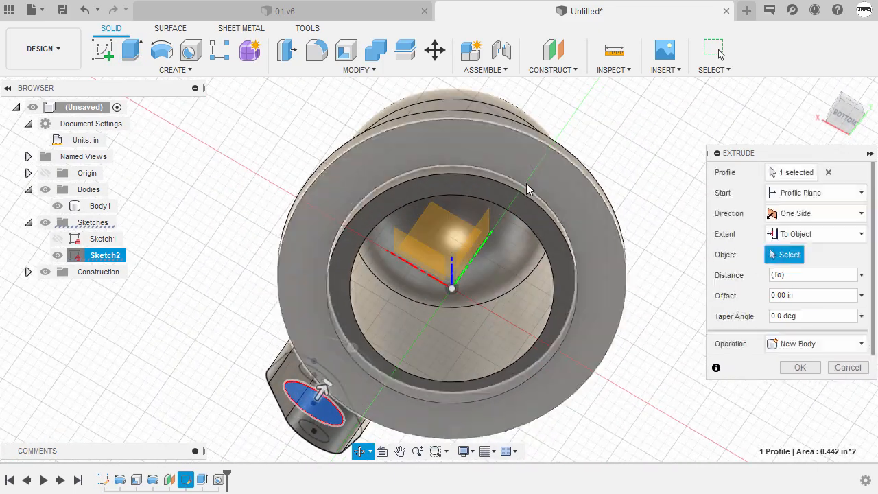
left_click(389, 273)
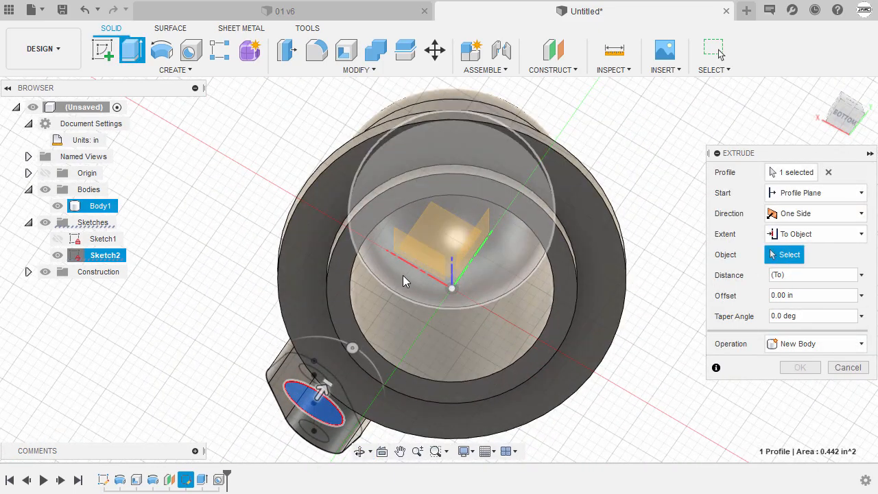
left_click(403, 282)
middle_click_drag(404, 278, 495, 288, "shift")
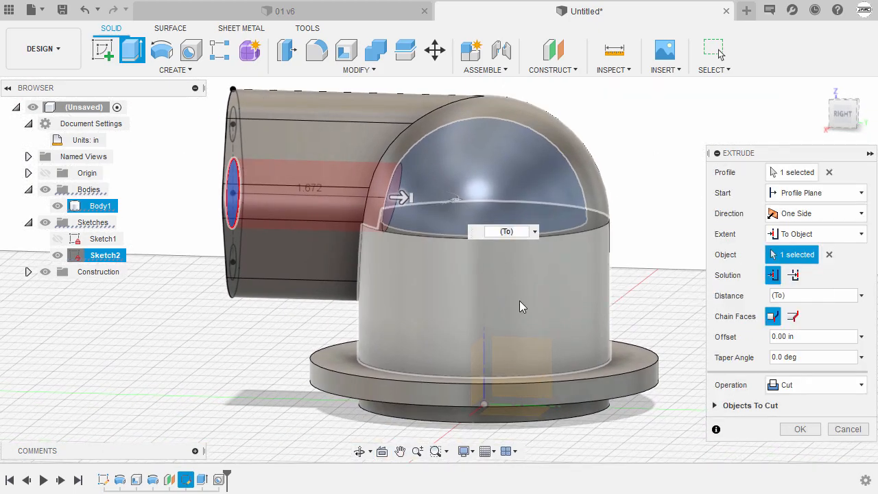
left_click(794, 317)
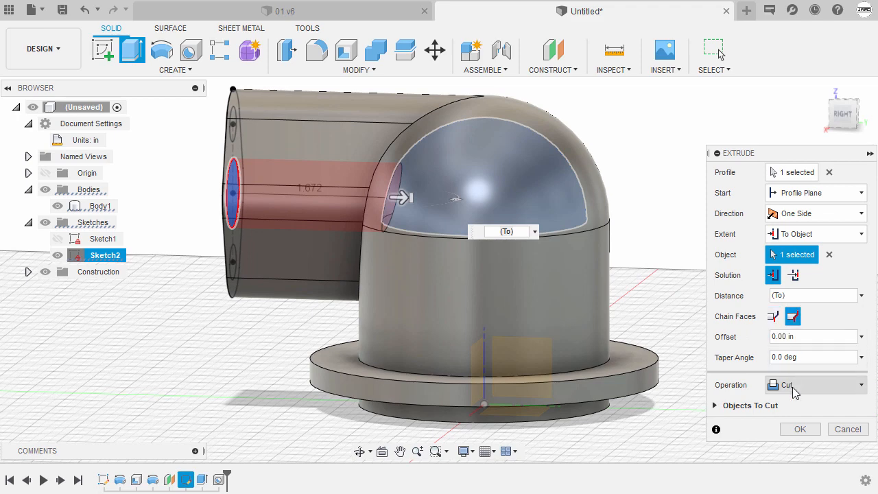
middle_click_drag(659, 343, 624, 233, "shift")
left_click(799, 429)
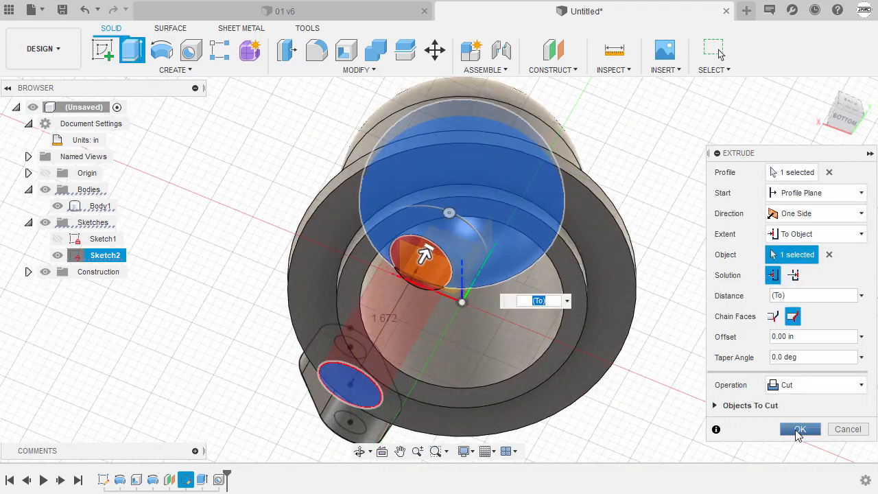
Return to the home view of the model and hide Sketch2
middle_click_drag(751, 398, 751, 330, "shift")
middle_click_drag(719, 55, 753, 101, "shift")
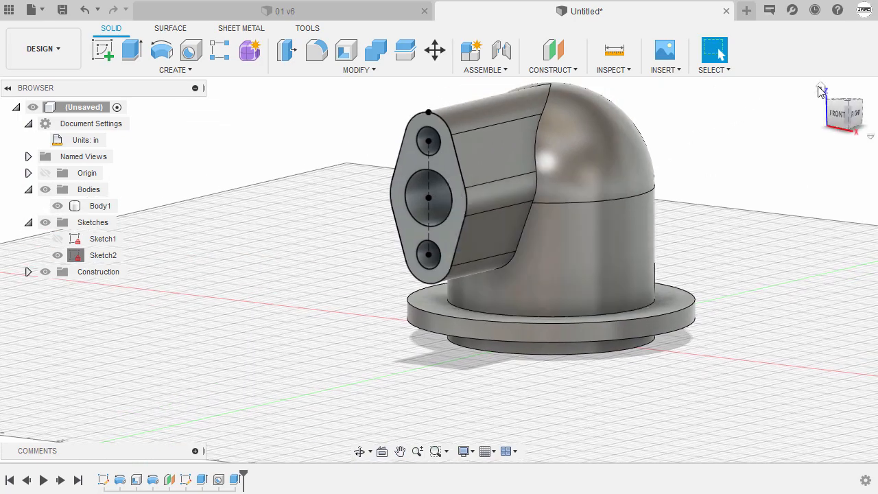
left_click(825, 92)
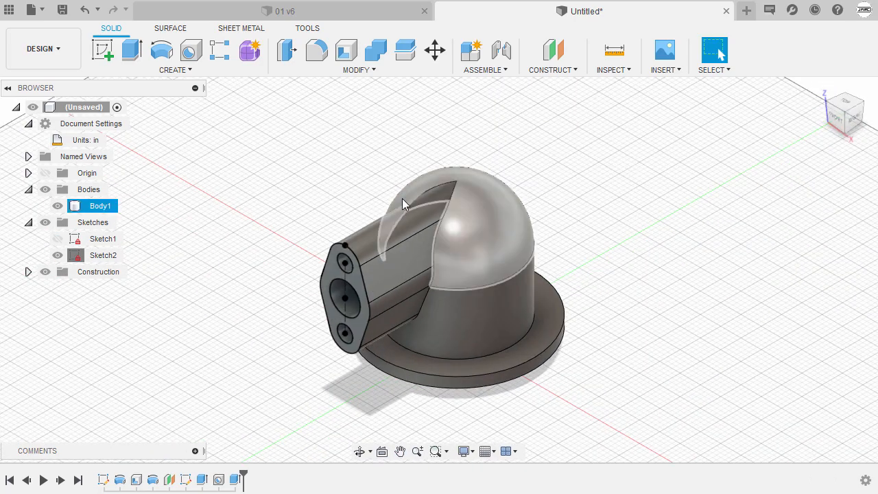
left_click(58, 256)
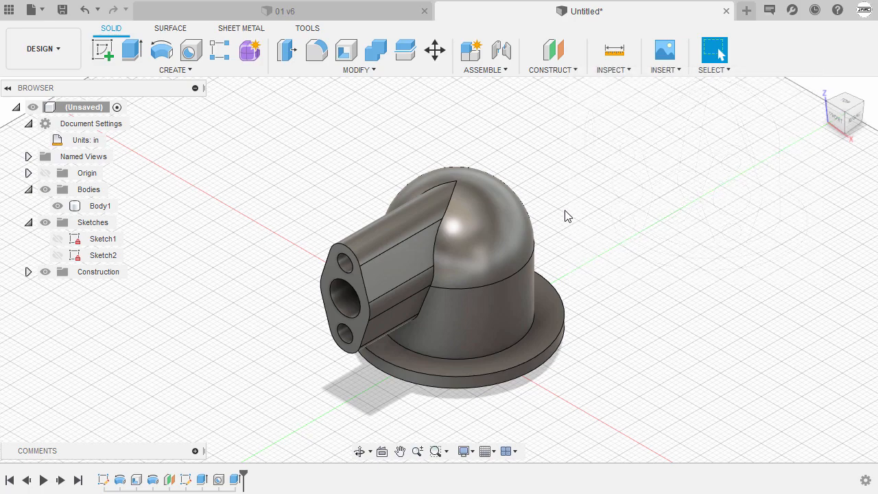
Start a Circular Pattern of features containing the side flange extrusion, the two-hole feature and the central cut
key("s")
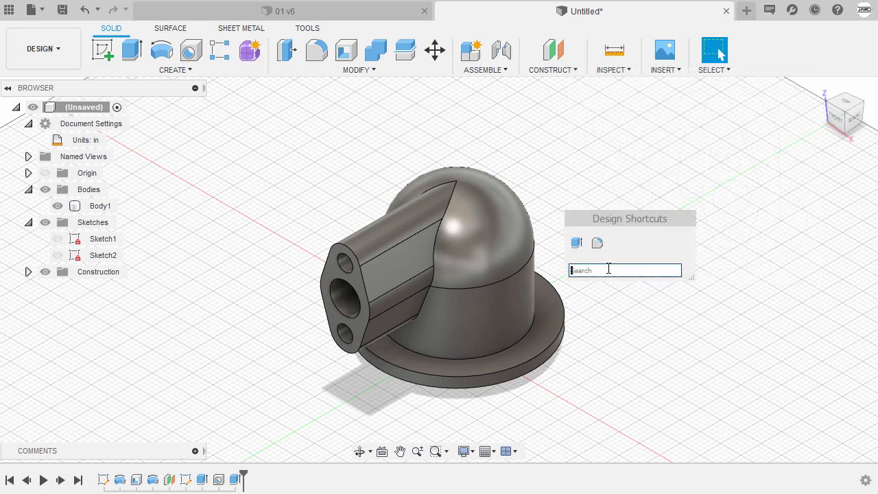
type("cir")
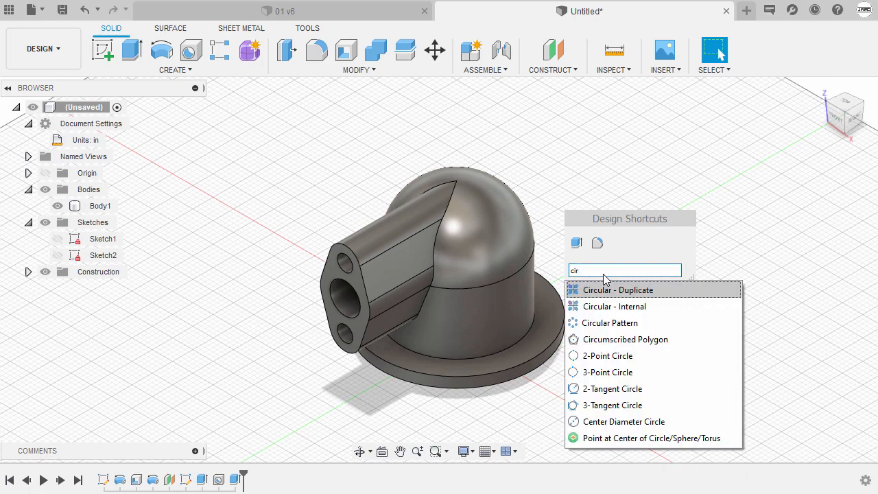
left_click(652, 324)
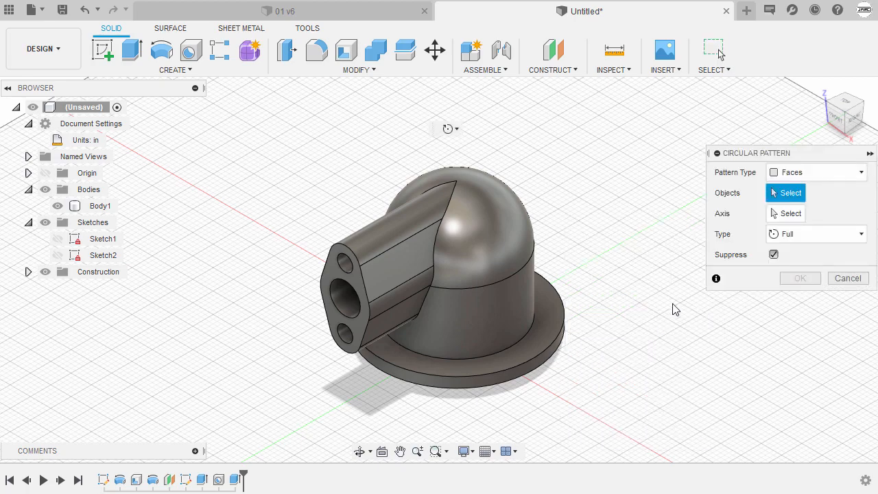
left_click(810, 179)
left_click(236, 480)
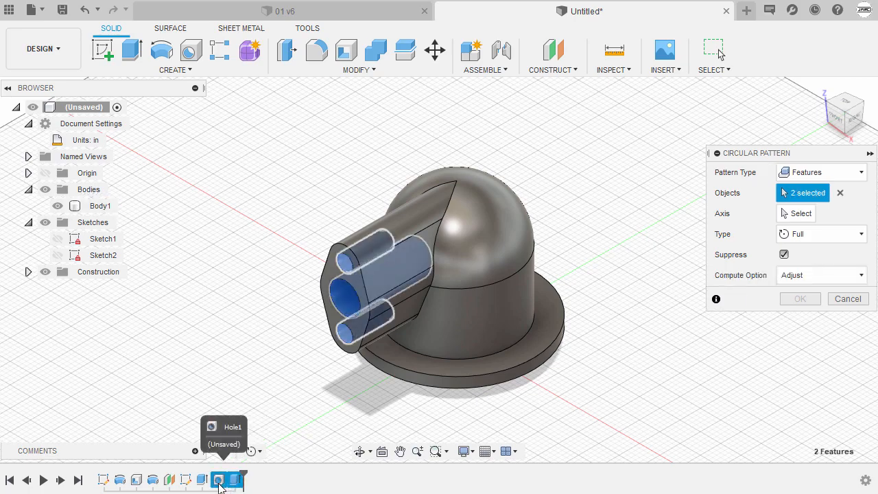
left_click(202, 480)
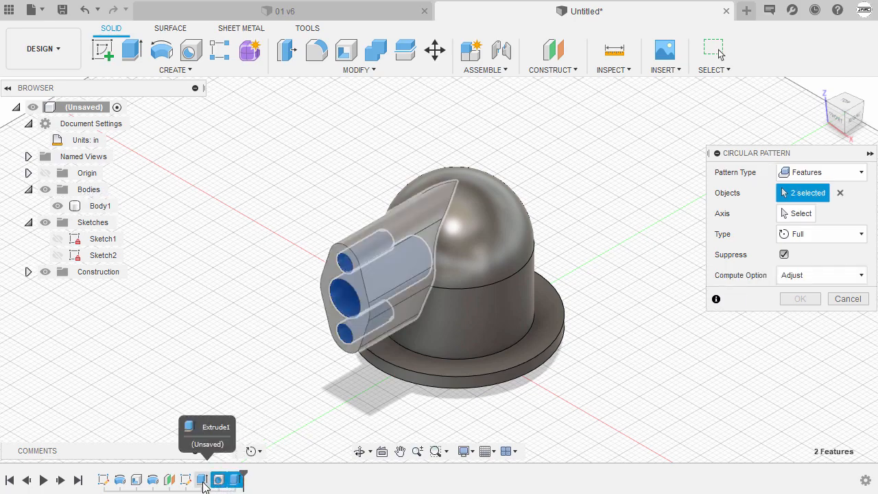
left_click(203, 484)
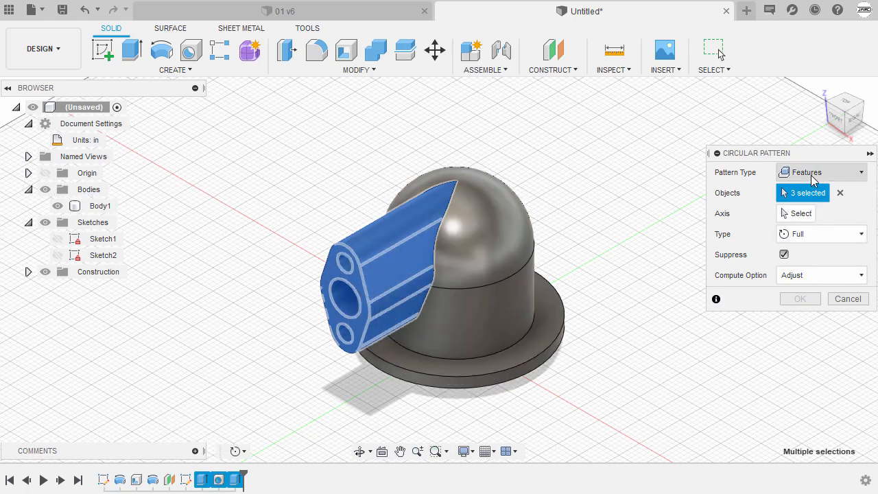
Use the Z axis as the pattern's rotation axis and set the quantity to 2
left_click(796, 215)
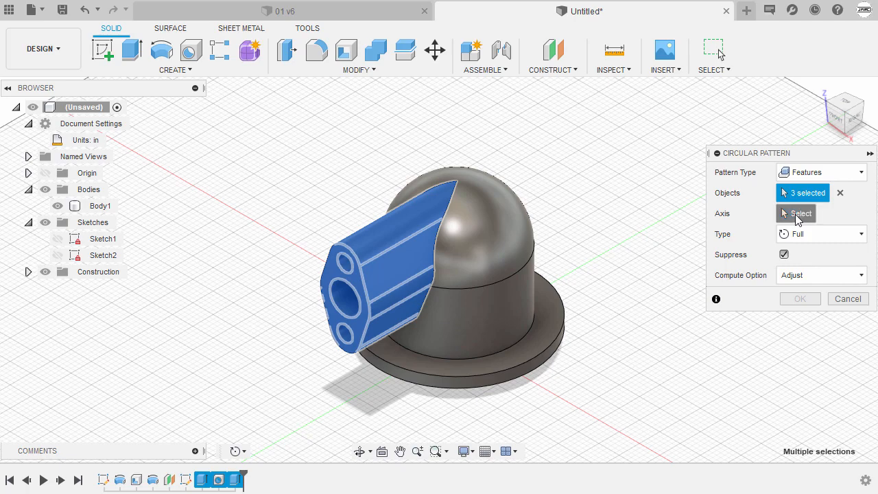
scroll(518, 309, "up", 5)
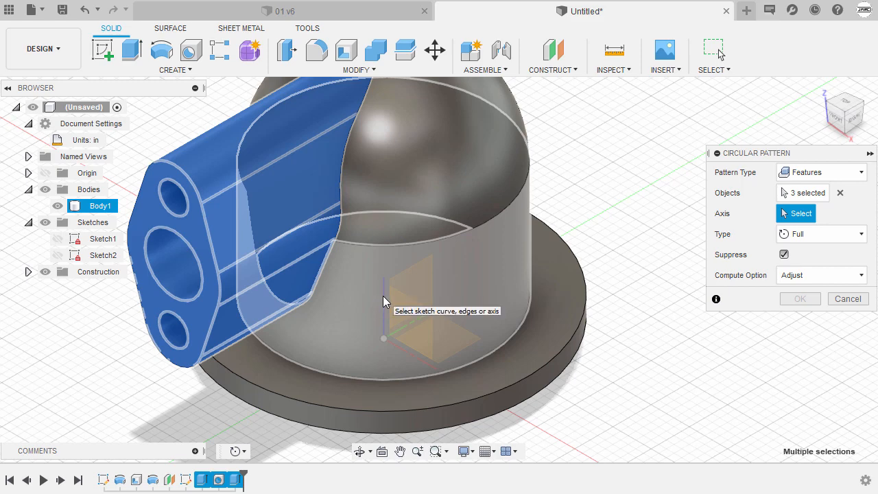
left_click(384, 302)
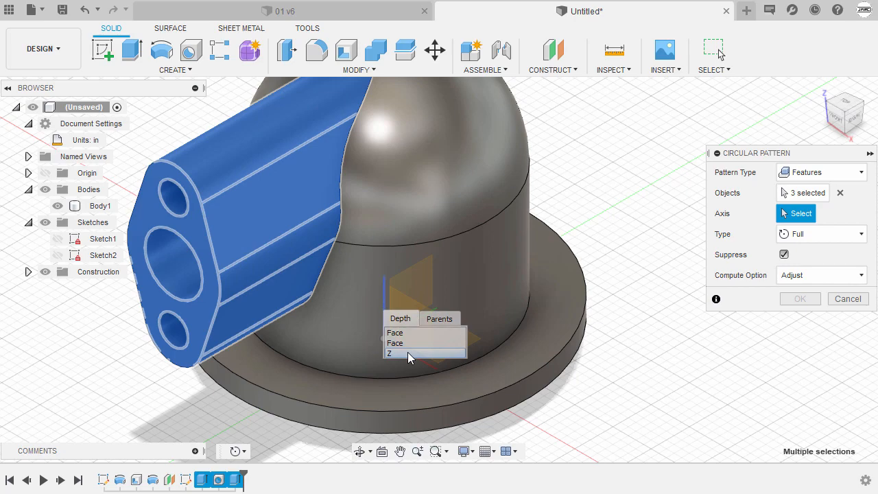
left_click(407, 354)
middle_click_drag(596, 302, 596, 272, "shift")
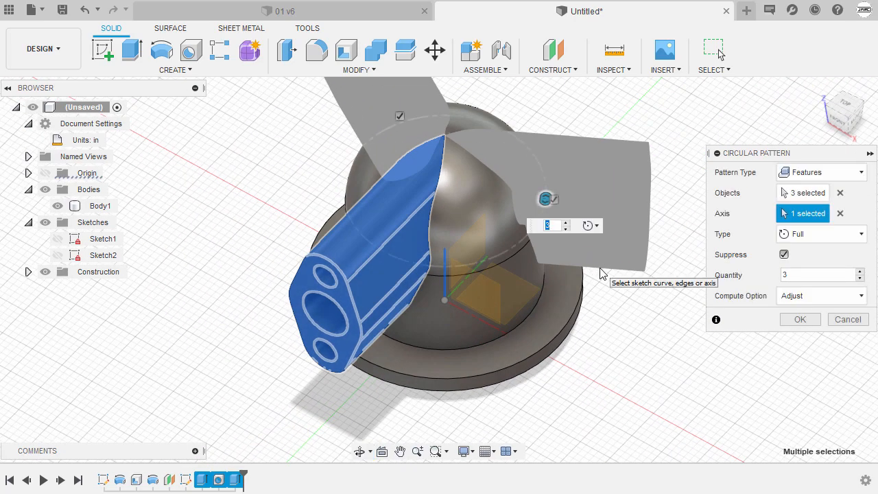
left_click(802, 275)
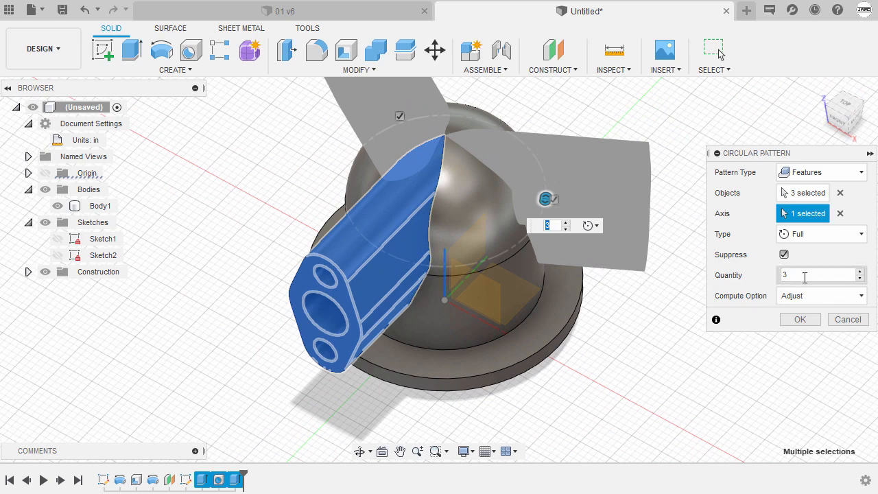
type("2")
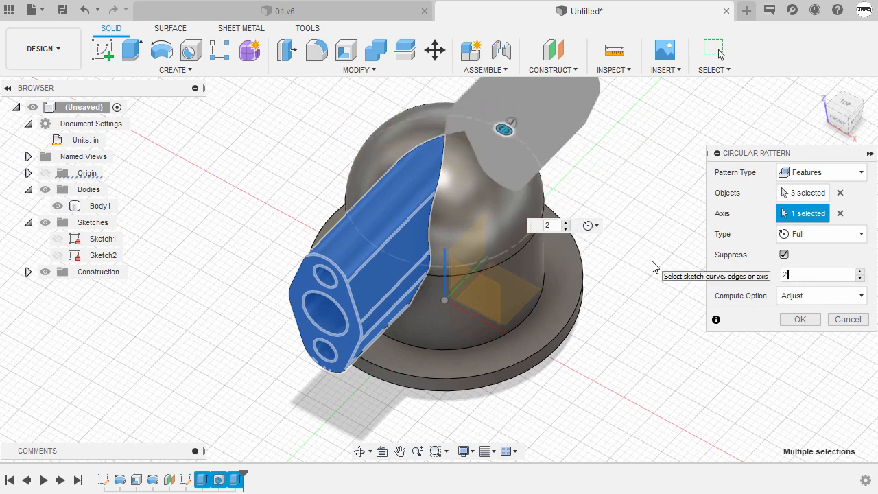
Change the pattern to the Angle type with a total angle of 45 degrees and create it
left_click(815, 235)
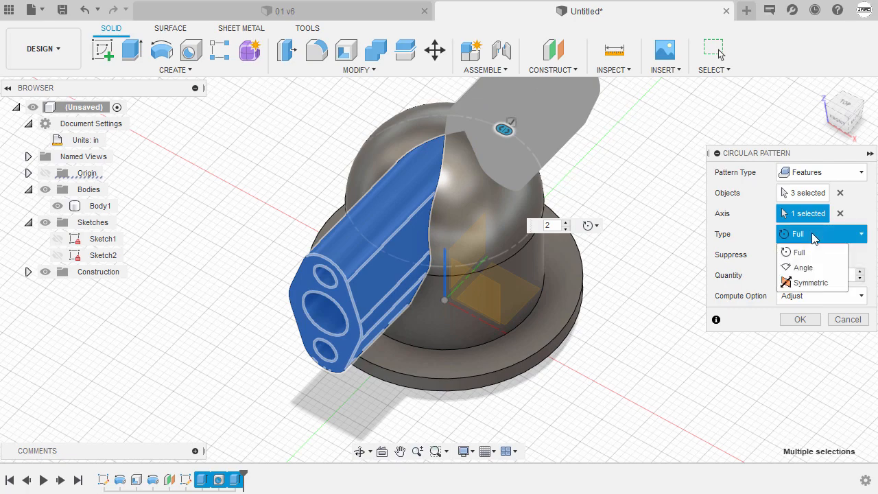
left_click(804, 268)
middle_click_drag(474, 261, 471, 162, "shift")
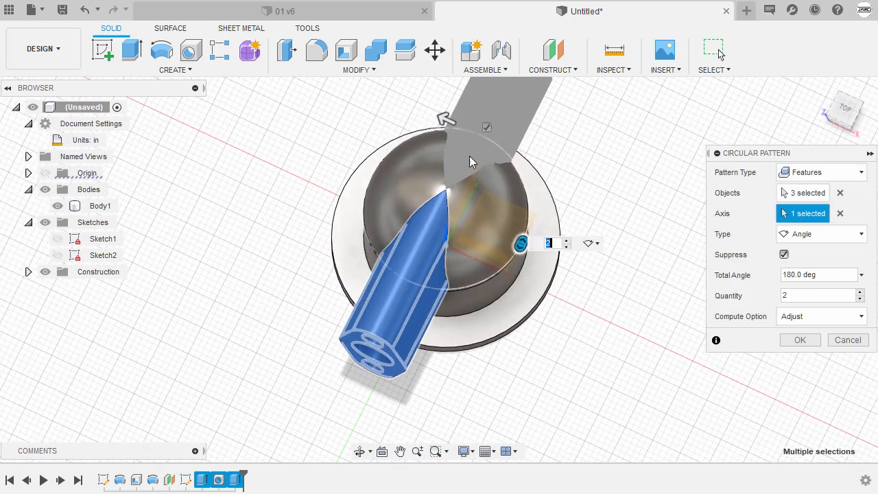
left_click_drag(446, 120, 499, 254)
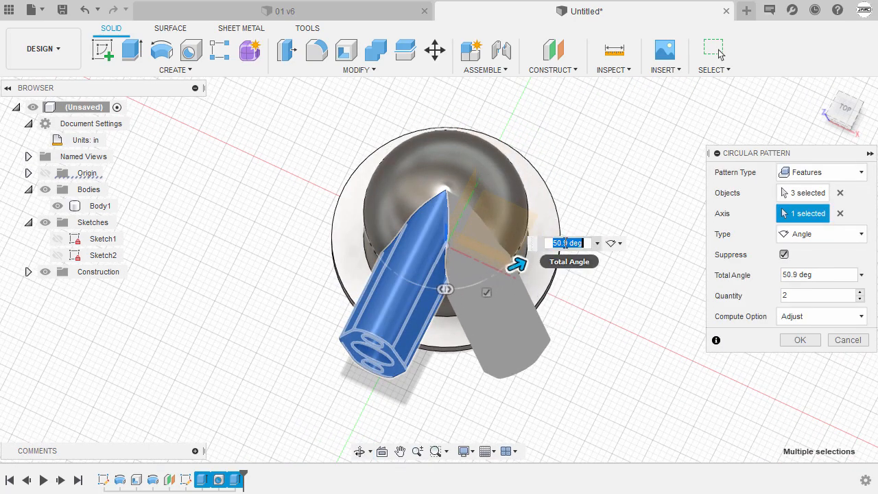
type("45")
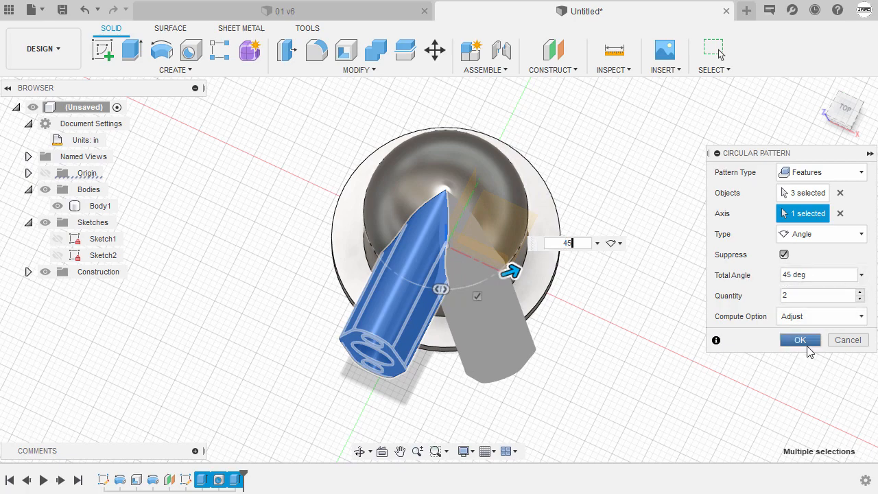
left_click(807, 345)
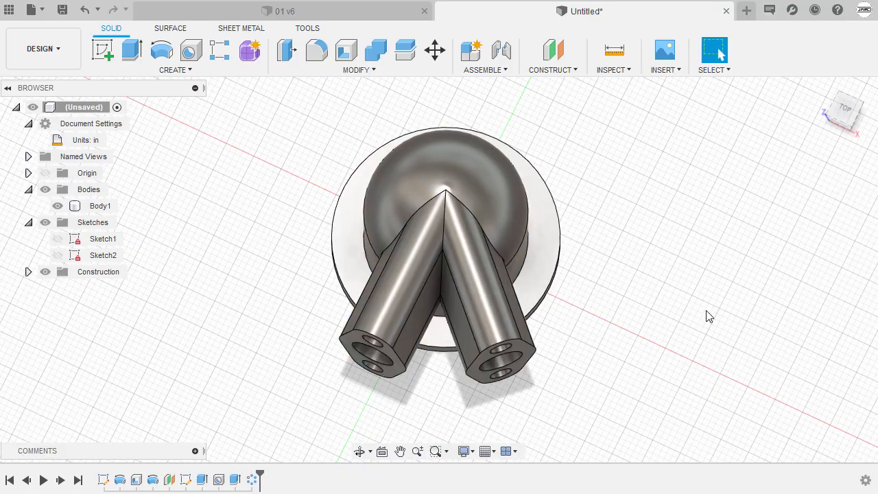
mouse_move(623, 315)
middle_mouse_down("shift")
mouse_move(612, 267)
mouse_move(529, 169)
mouse_move(418, 121)
mouse_move(397, 145)
mouse_move(424, 242)
mouse_move(585, 325)
mouse_move(741, 128)
middle_mouse_up("shift")
middle_click_drag(786, 109, 716, 208, "shift")
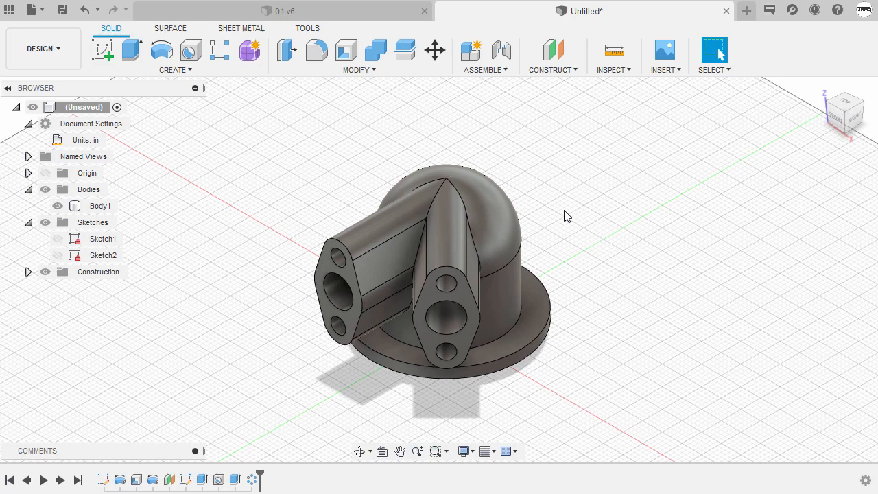
Create a construction plane at an angle of 45 degrees through the Z axis and return to the home view
left_click(552, 71)
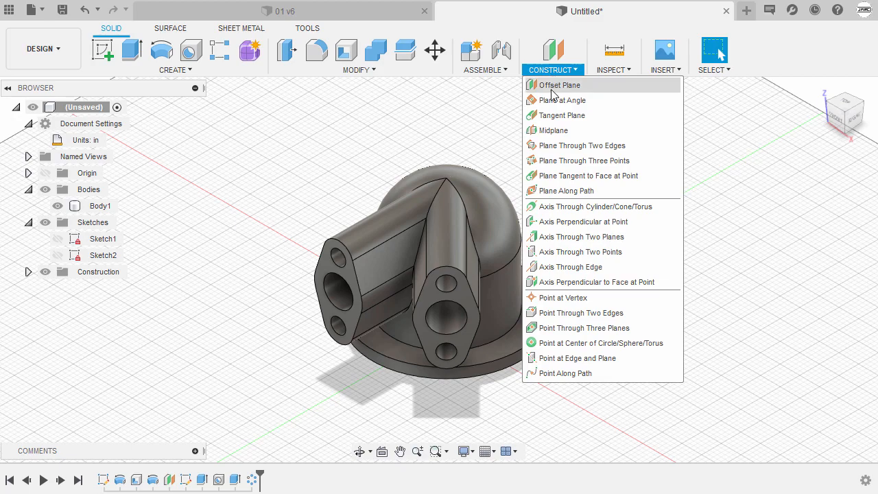
left_click(602, 106)
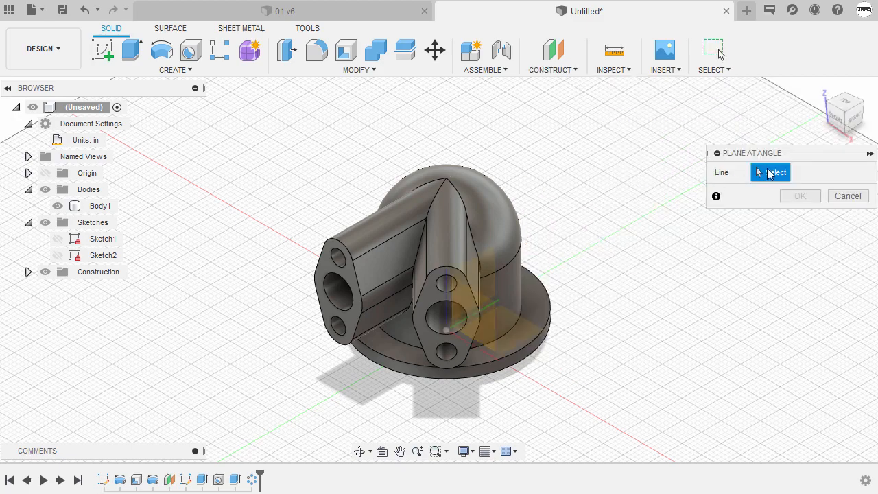
left_click(446, 288)
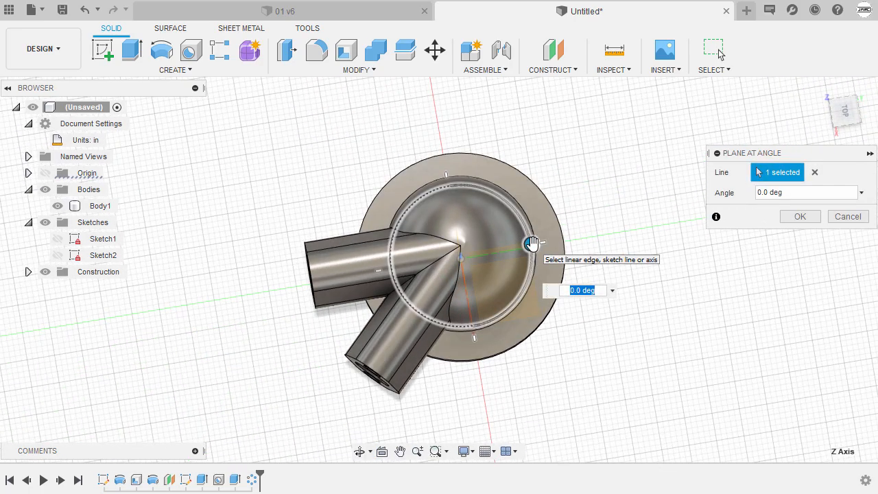
left_click_drag(533, 244, 521, 217)
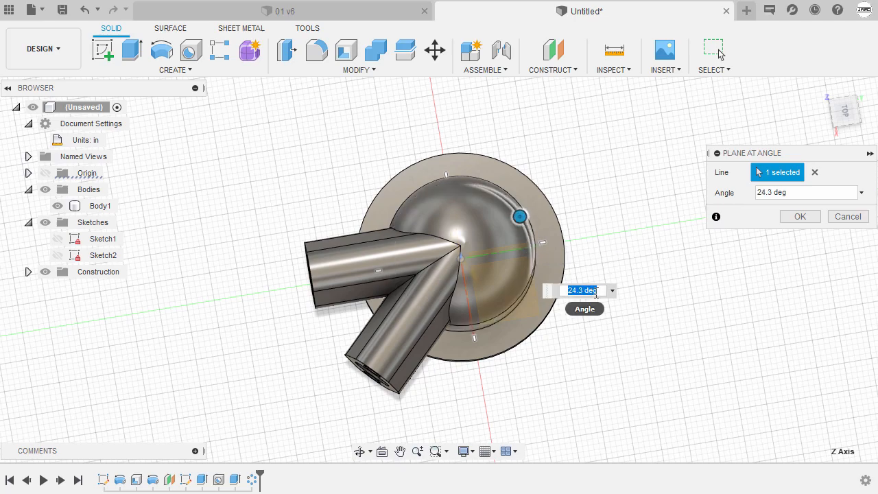
type("45")
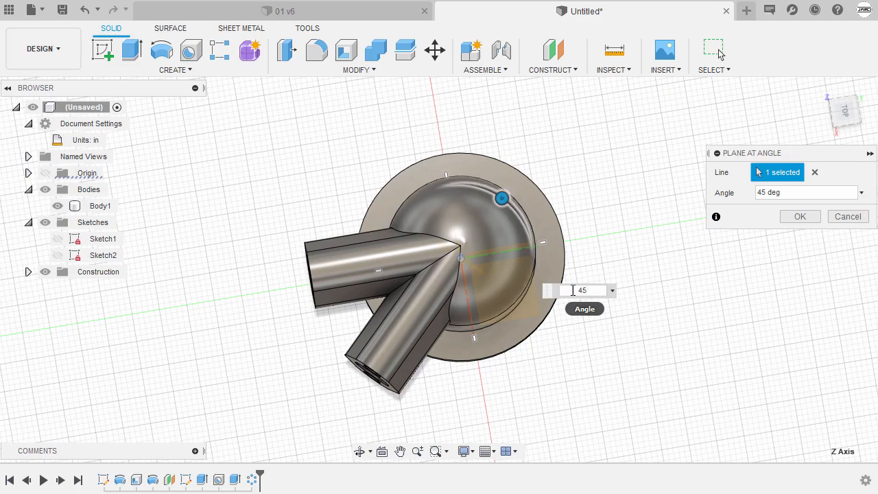
scroll(456, 264, "up", 2)
mouse_move(456, 261)
middle_mouse_down("shift")
mouse_move(434, 284)
mouse_move(458, 265)
middle_mouse_up("shift")
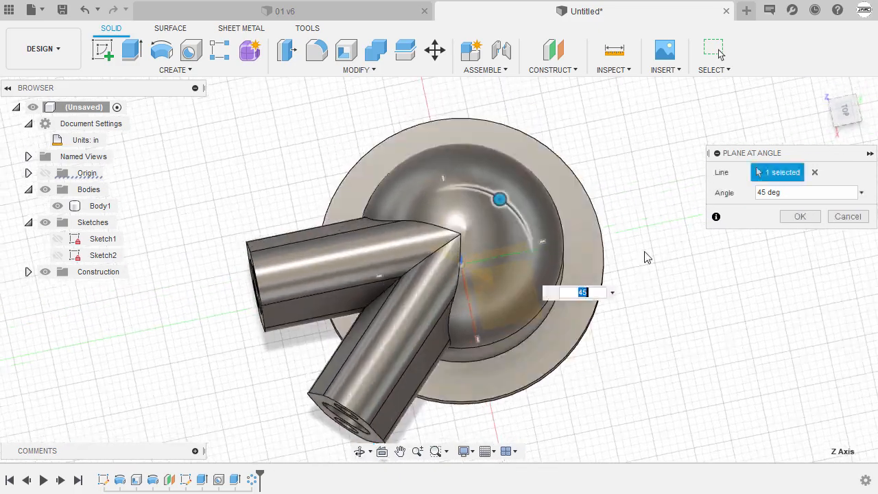
left_click(846, 114)
scroll(496, 250, "down", 2)
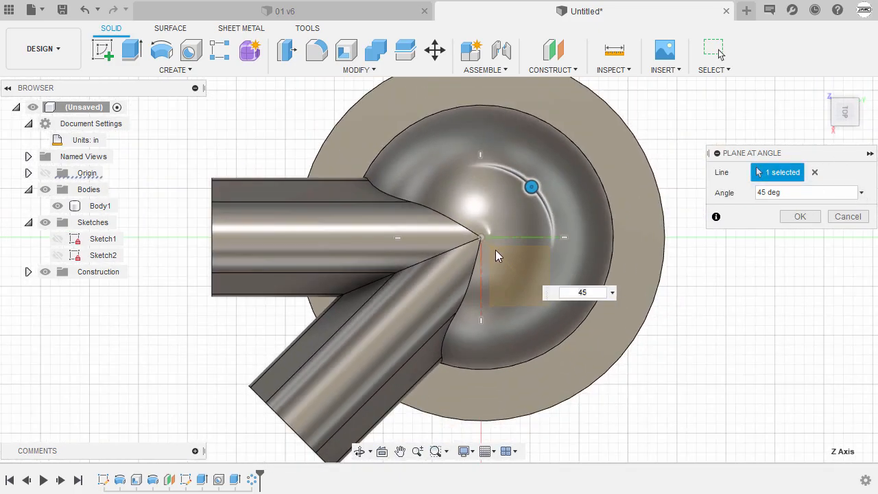
left_click(799, 217)
left_click(821, 86)
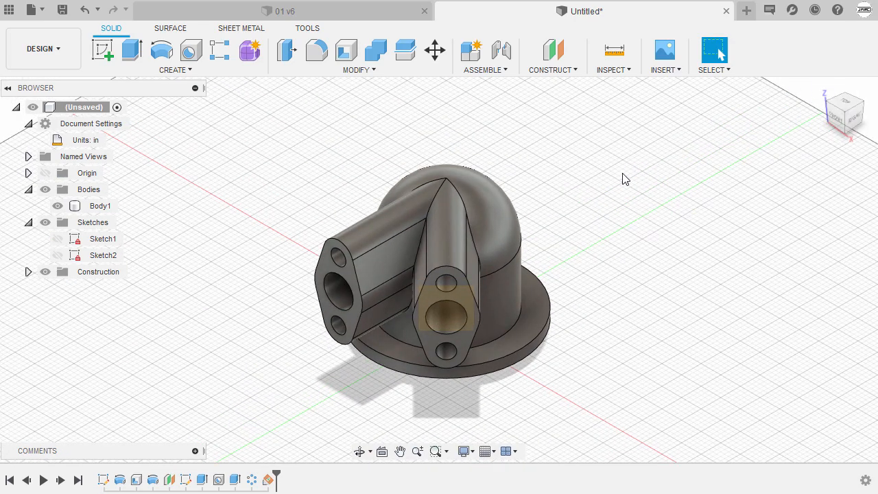
Start a sketch on the new 45-degree construction plane and slice the model at the sketch plane
left_click(28, 273)
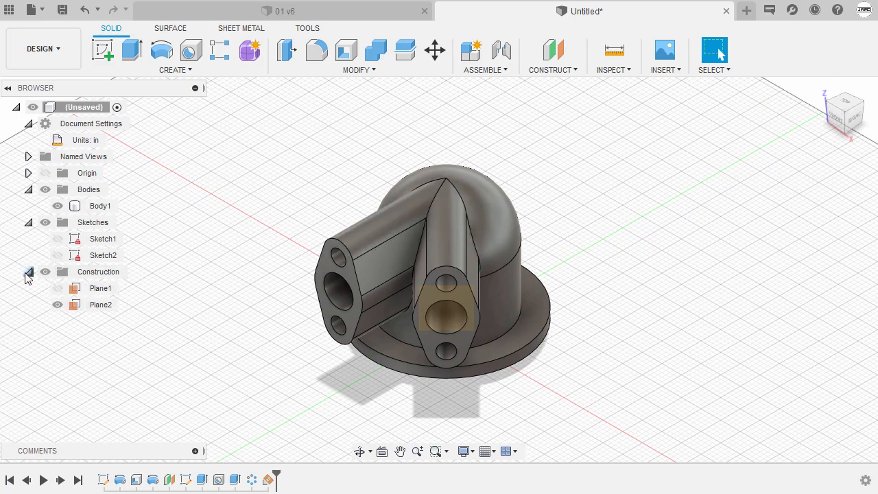
left_click(105, 306)
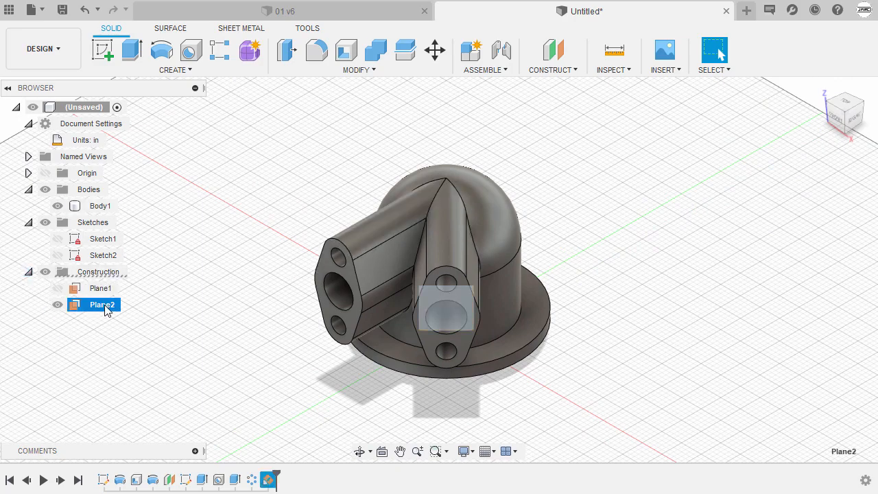
right_click(171, 251)
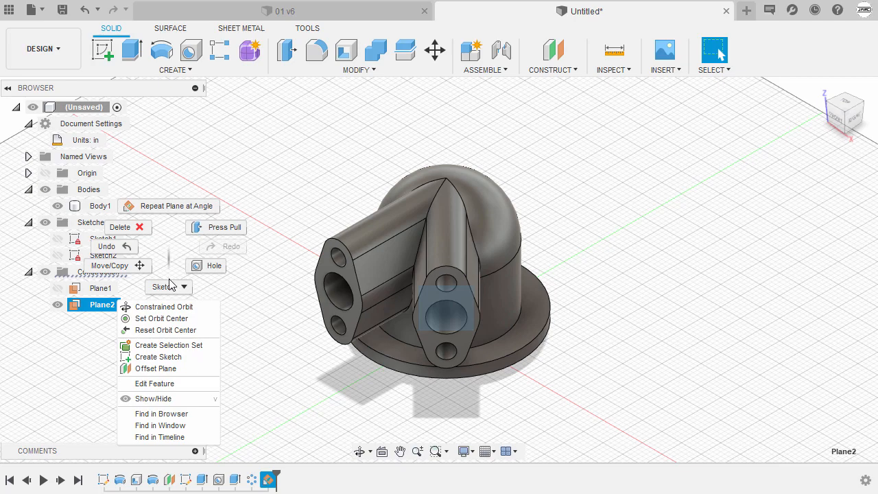
left_click(168, 357)
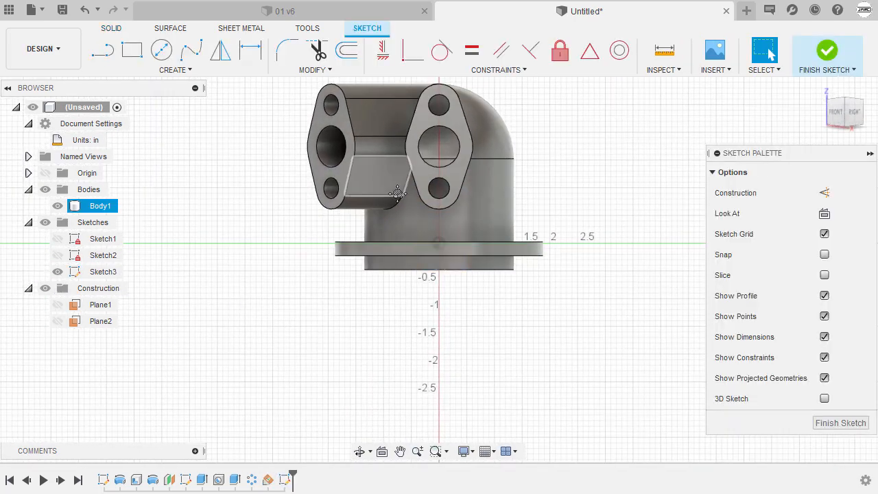
scroll(424, 260, "up", 4)
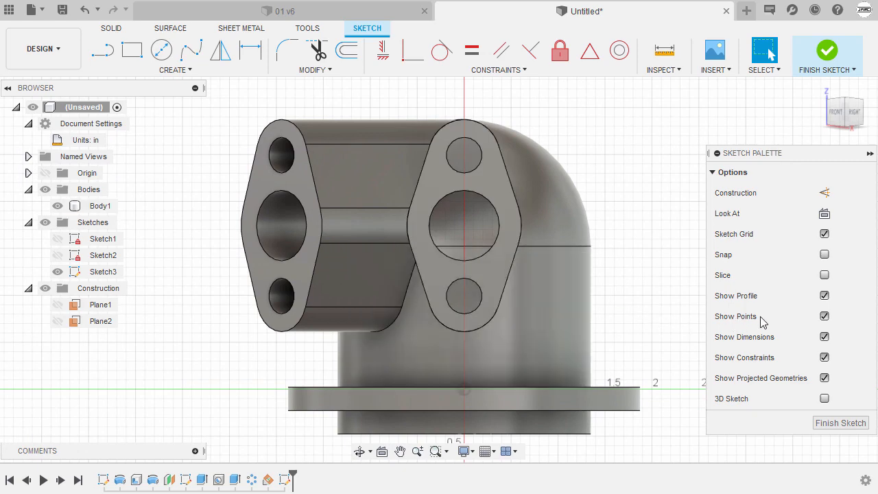
left_click(824, 275)
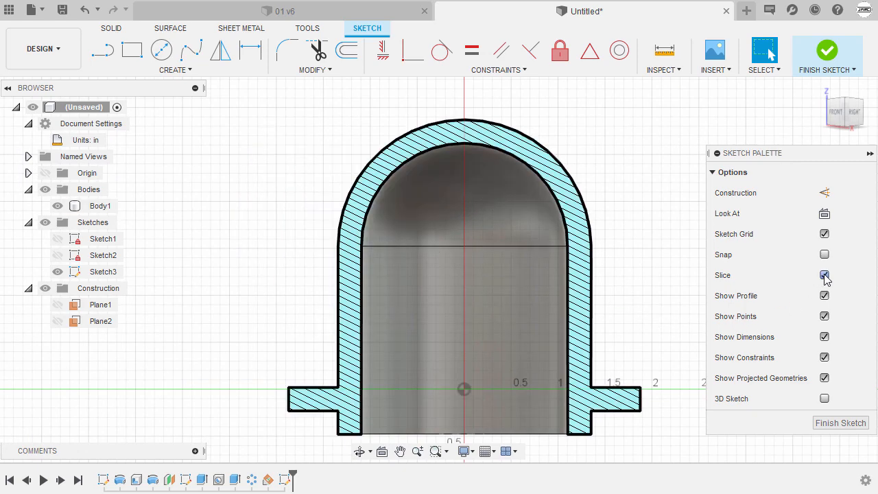
Show Sketch1, project its vertical centre line into the current sketch and look straight at the sketch plane
mouse_move(485, 226)
middle_mouse_down()
mouse_move(498, 267)
mouse_move(503, 199)
middle_mouse_up()
middle_click_drag(407, 251, 133, 293, "shift")
left_click(58, 239)
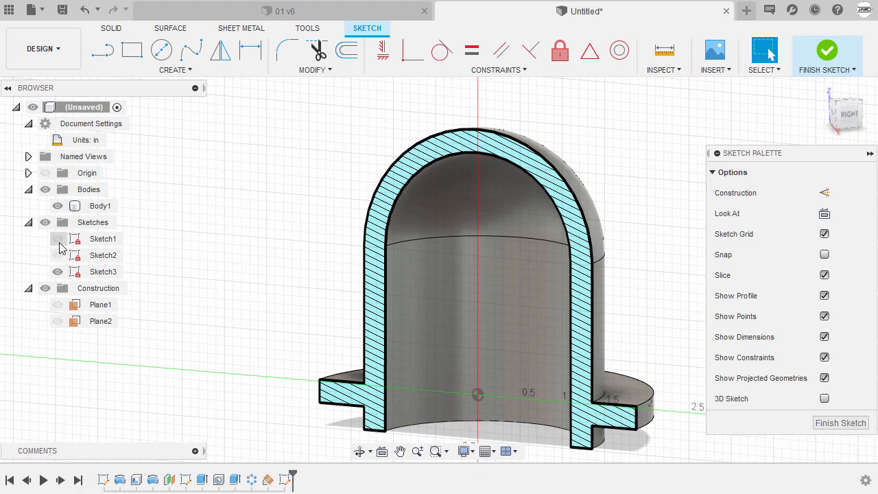
middle_click_drag(318, 243, 313, 280, "shift")
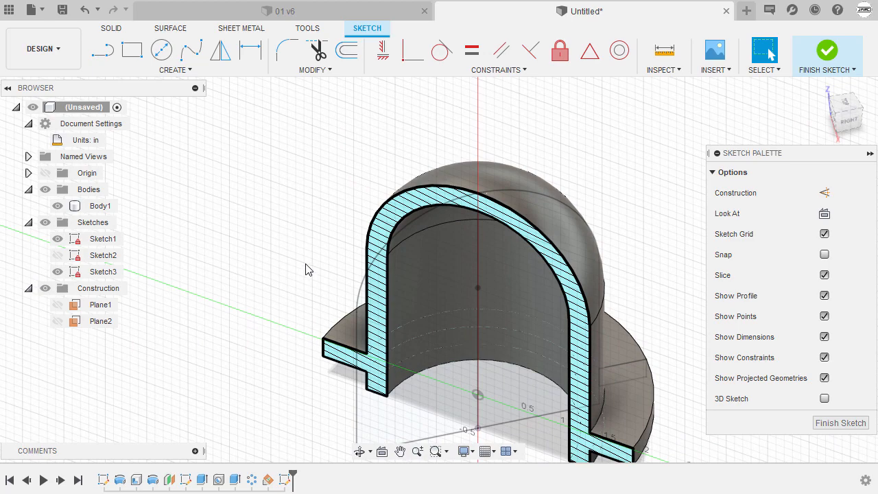
key("p")
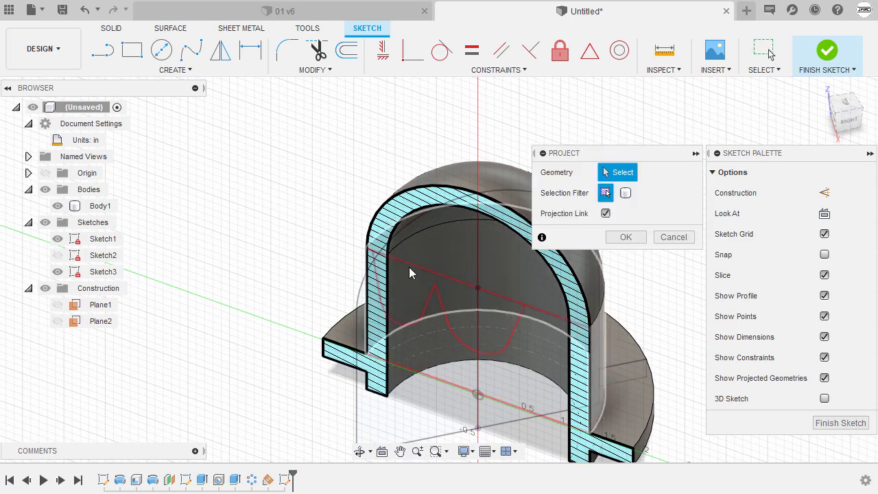
middle_click_drag(478, 262, 473, 240, "shift")
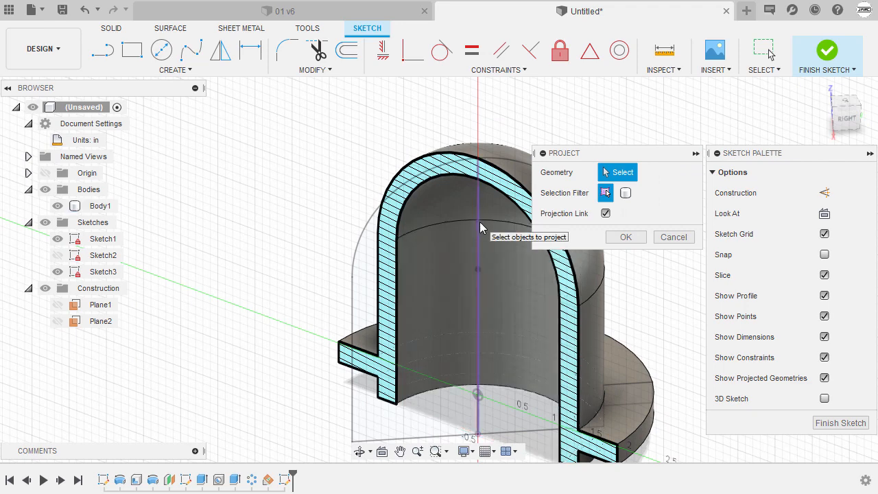
left_click(479, 225)
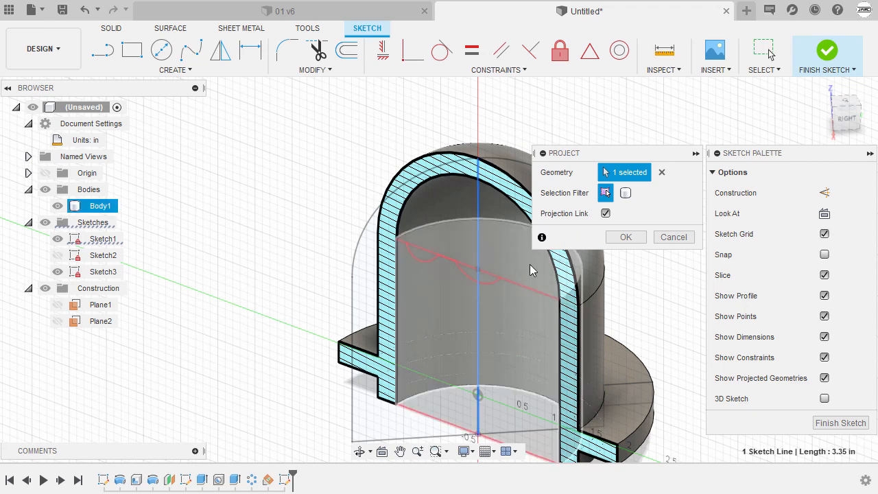
left_click(624, 238)
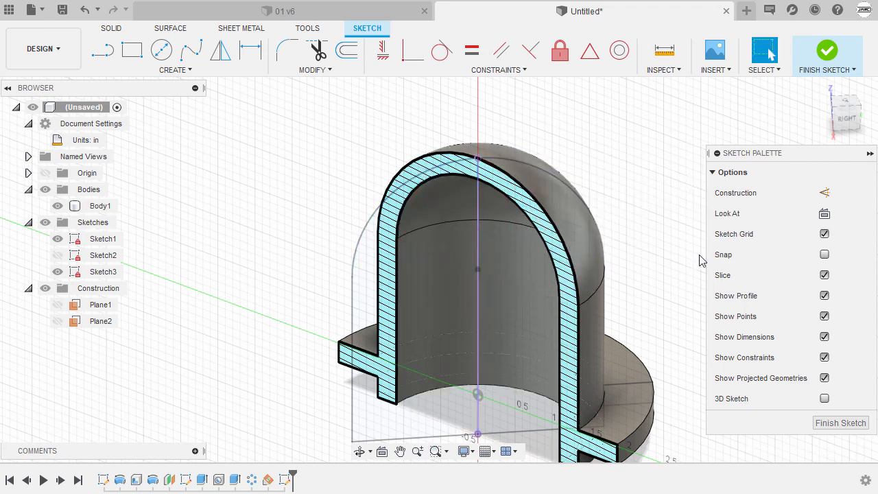
left_click(826, 215)
middle_click_drag(524, 255, 479, 227, "shift")
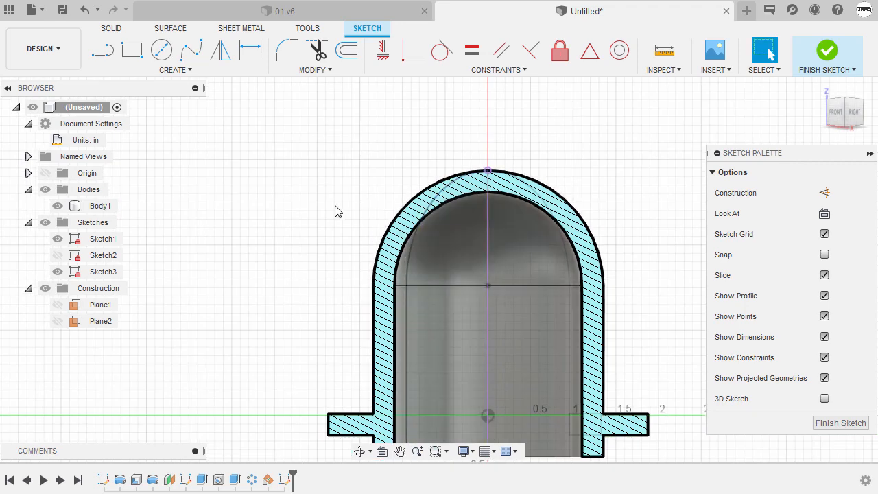
Draw two lines outward from one point on the projected centre line: a sloped one about 2.64 in long and a horizontal one about 2.82 in long
key("l")
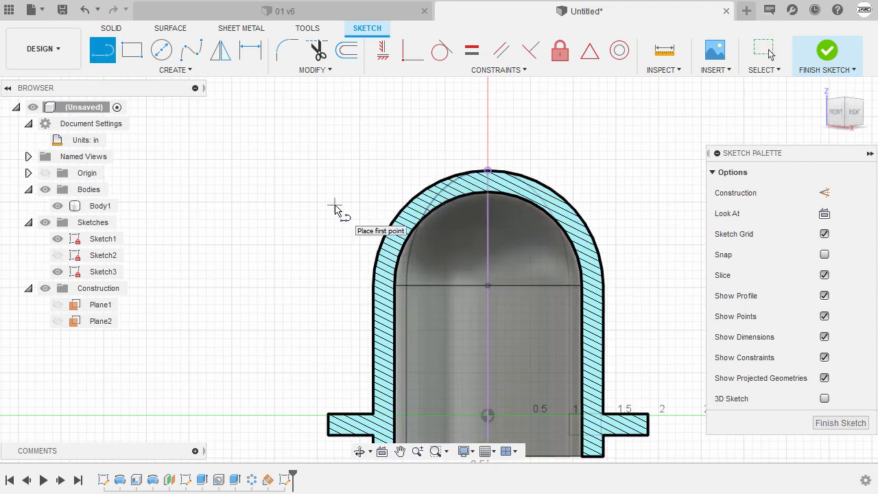
left_click(488, 264)
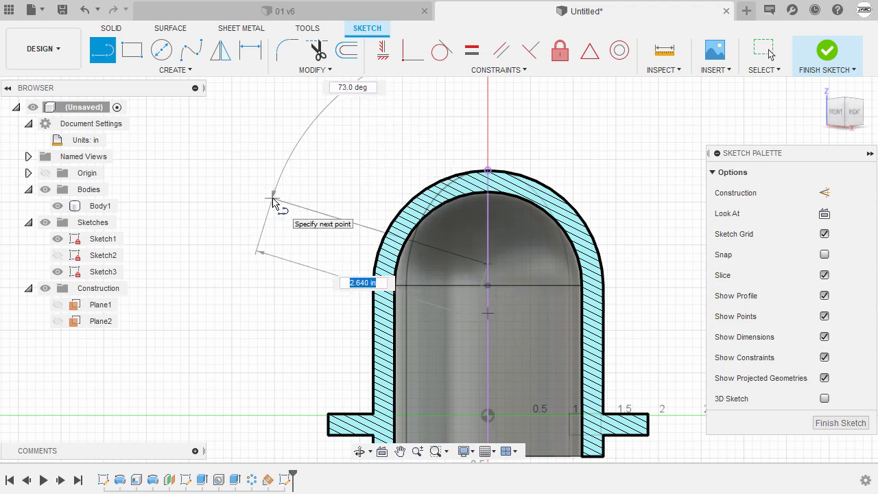
left_click(273, 200)
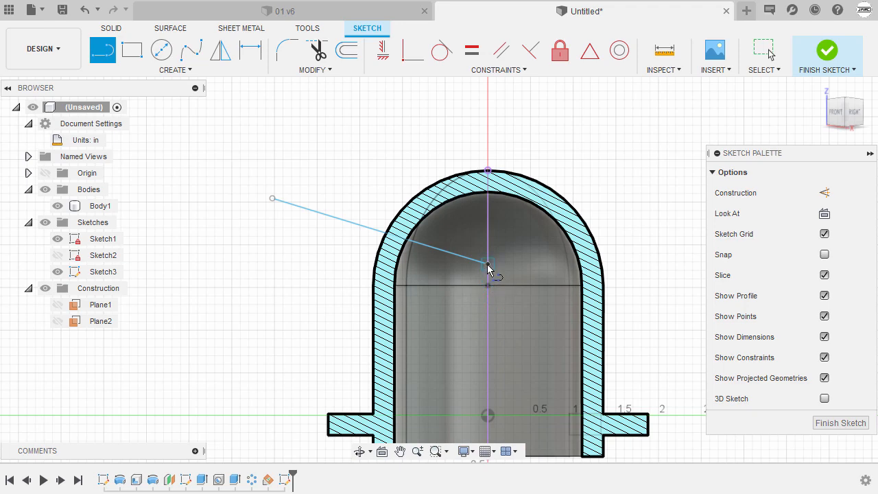
left_click(488, 267)
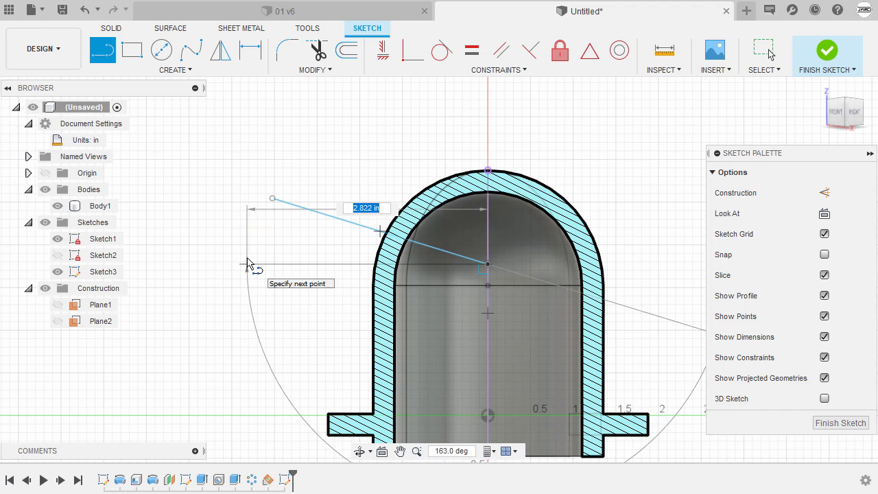
double_click(248, 264)
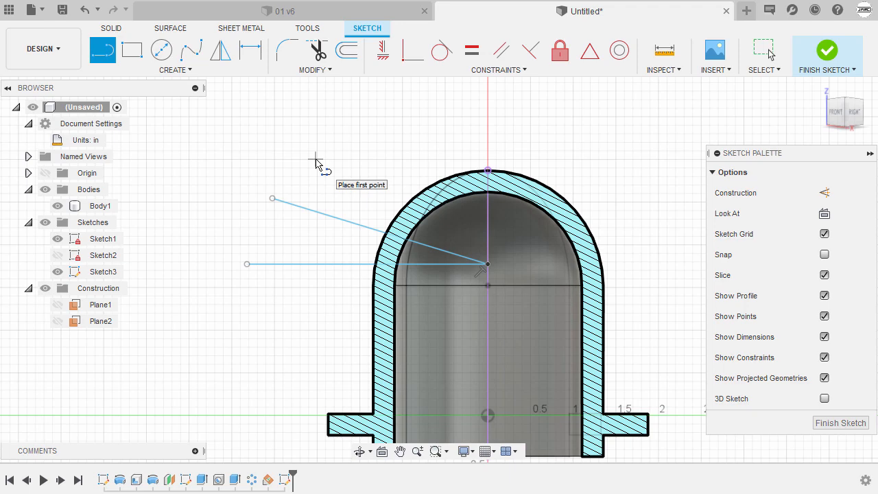
Dimension the angle between the sloped line and the horizontal line as 6 degrees
key("d")
middle_click_drag(320, 171, 307, 132)
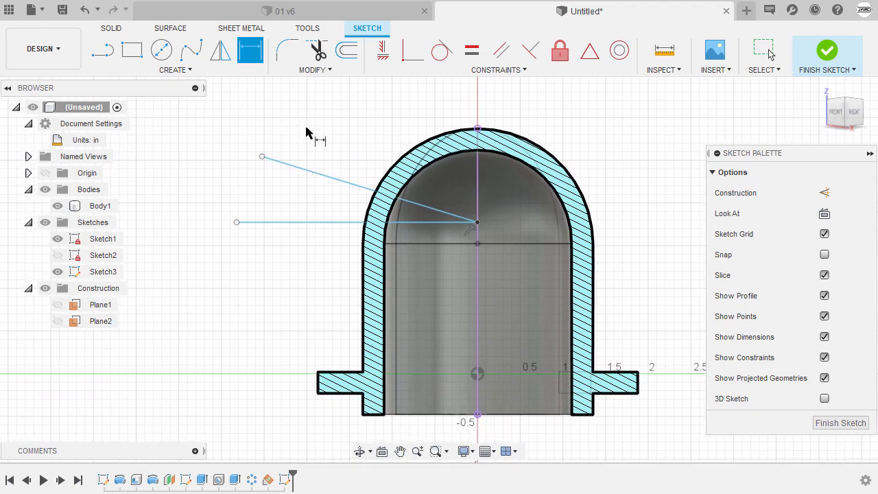
scroll(307, 132, "down", 1)
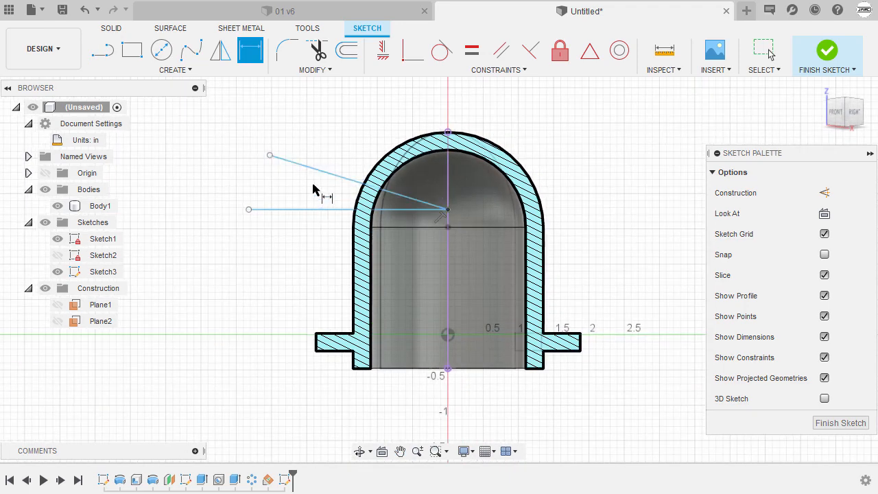
left_click(322, 172)
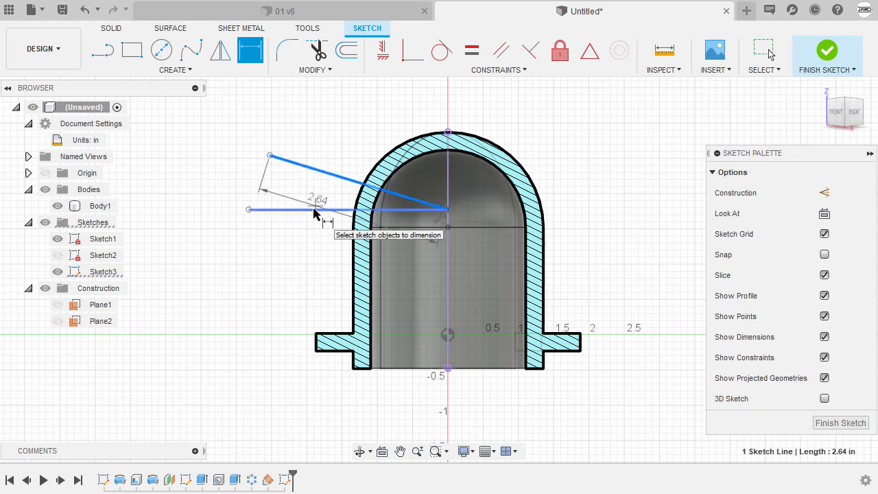
left_click(313, 212)
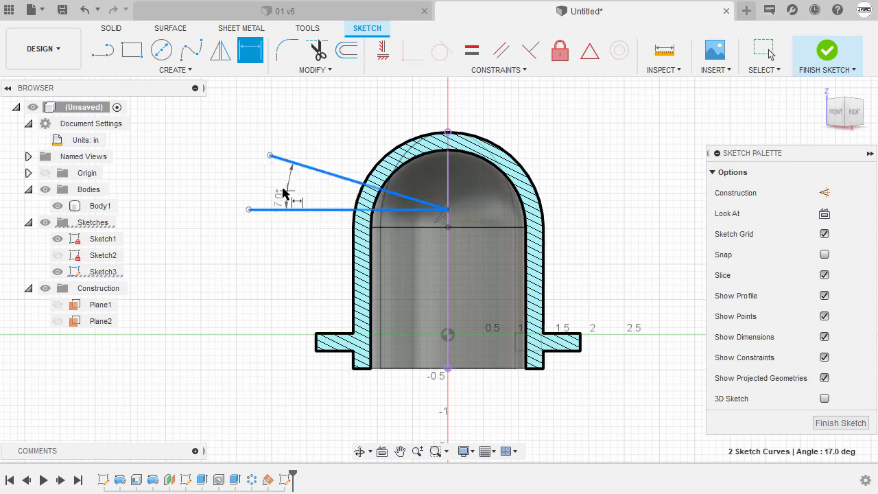
left_click(230, 176)
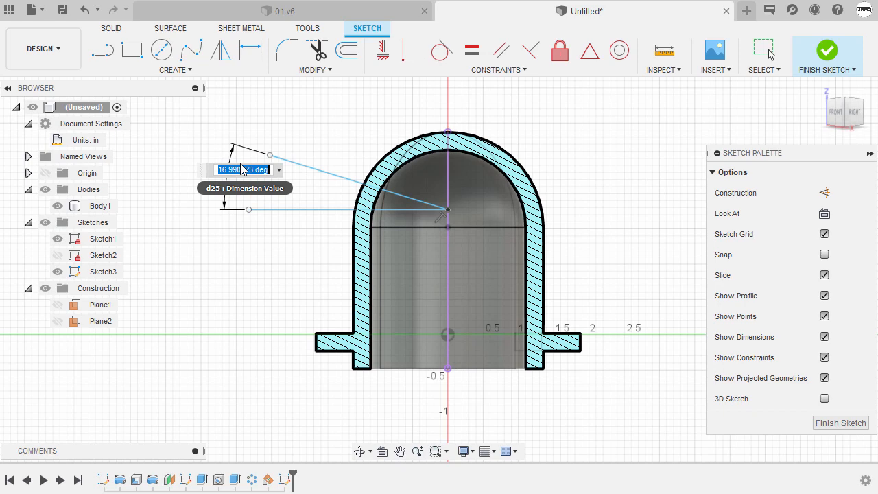
key("BackSpace")
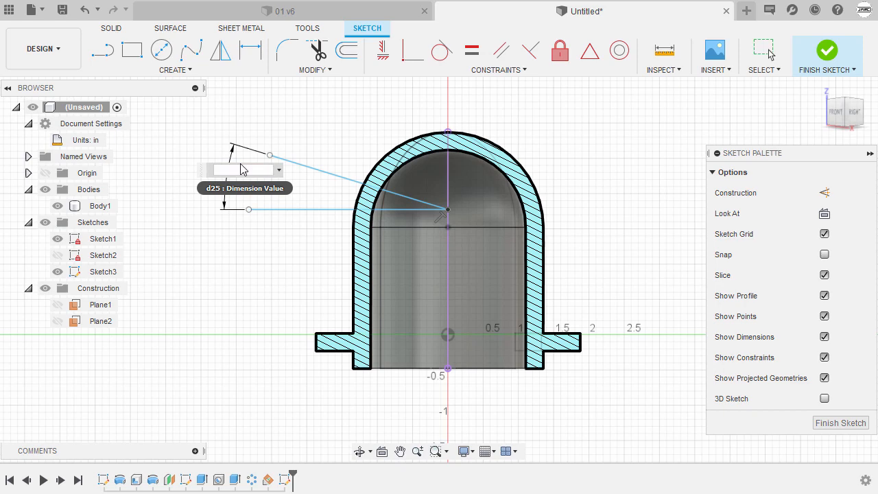
key("Return")
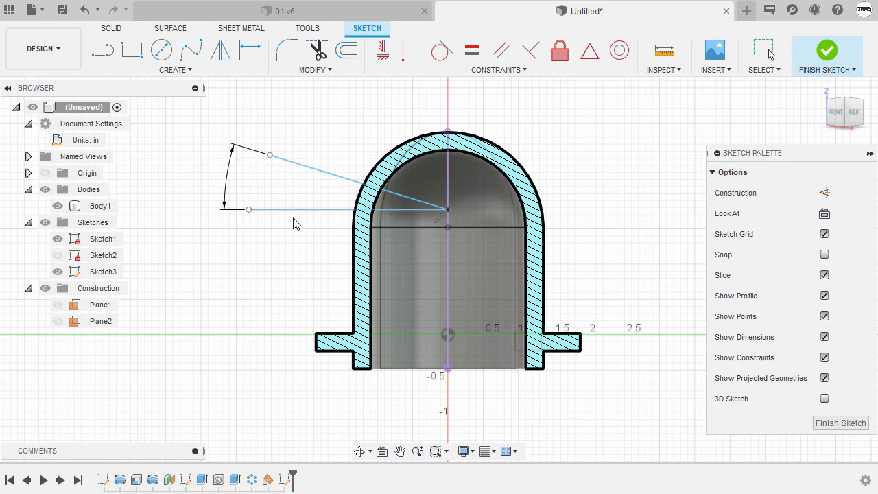
Dimension the vertical distance from the sloped line's outer endpoint to the bottom of the projected centre line as 2.35 in
key("d")
scroll(297, 233, "up", 3)
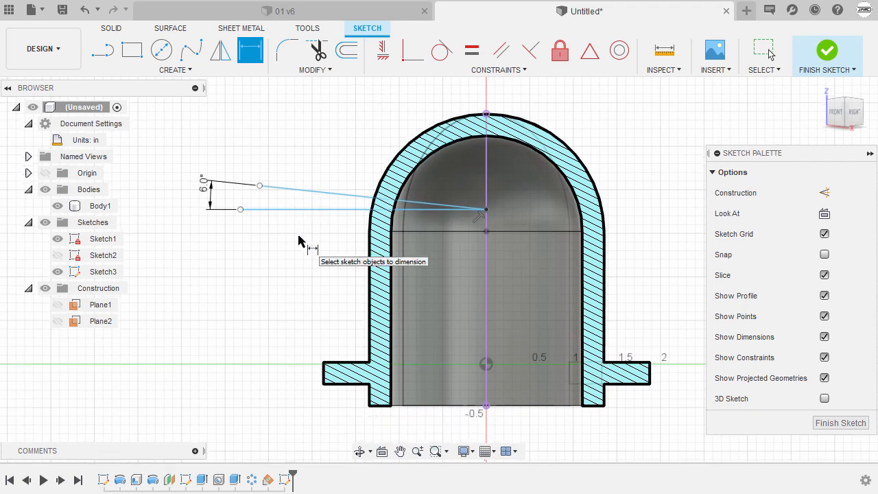
left_click(259, 186)
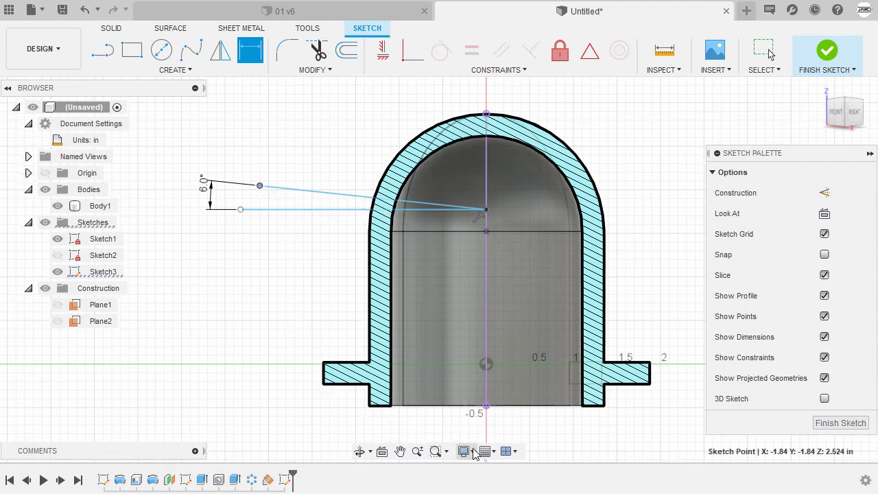
left_click(486, 406)
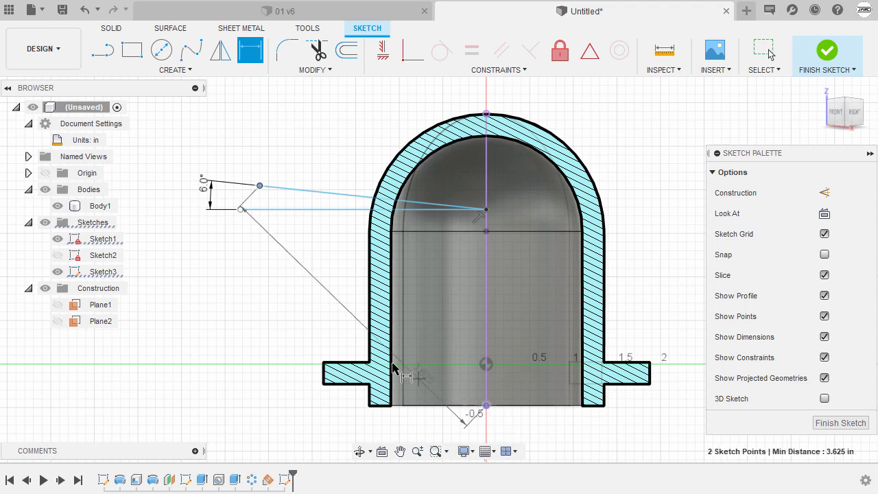
middle_click_drag(182, 261, 198, 269)
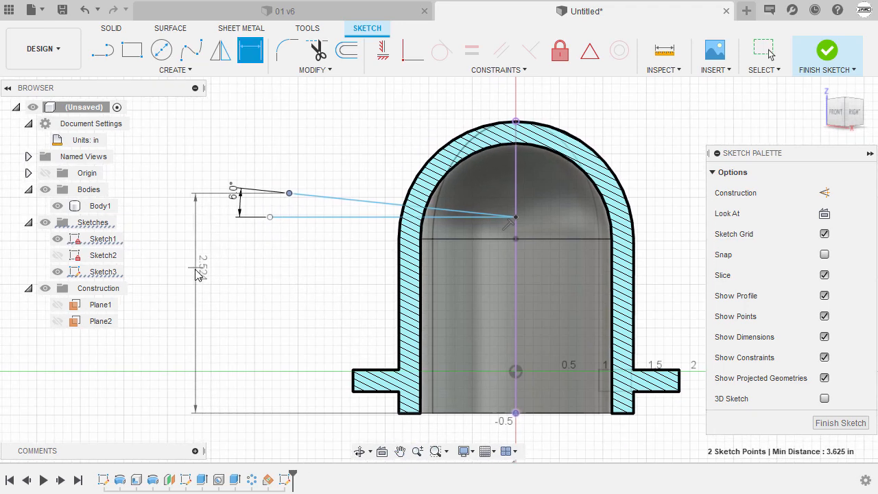
left_click(197, 278)
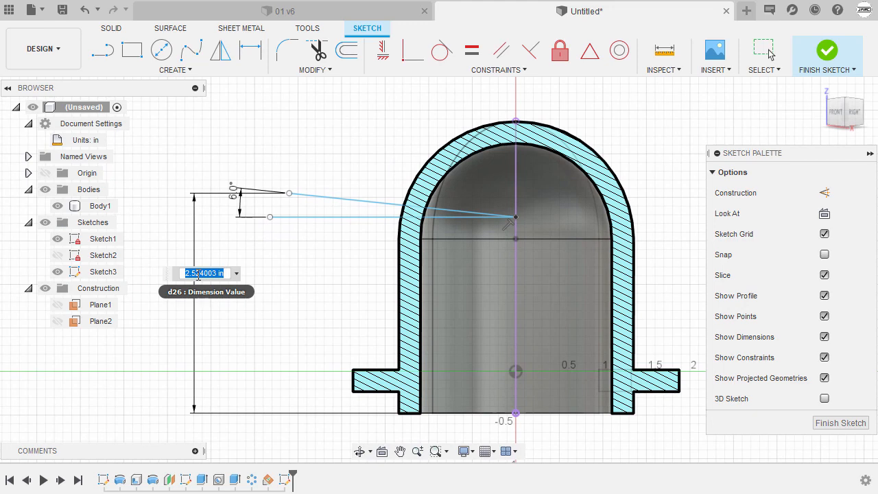
type("2.35")
key("Return")
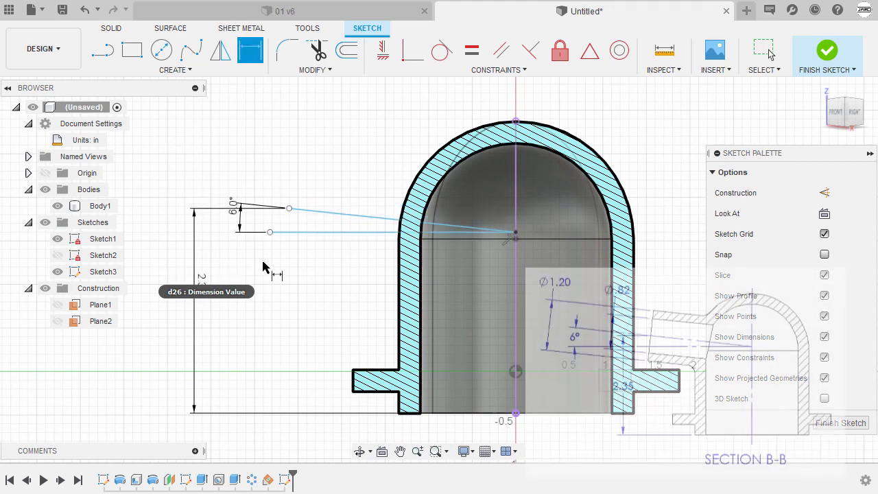
Dimension the horizontal distance between the sloped line's outer endpoint and its inner end on the centre line as 2.4 in
middle_click_drag(349, 178, 339, 180)
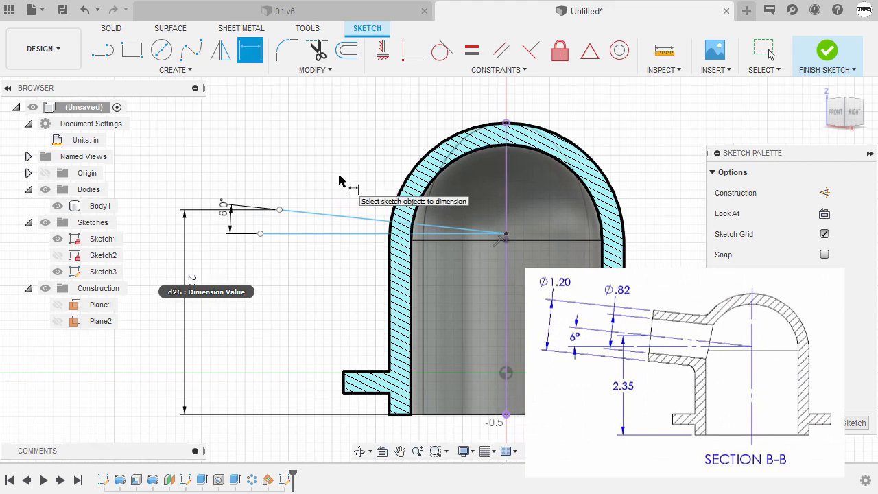
middle_click_drag(339, 180, 341, 196)
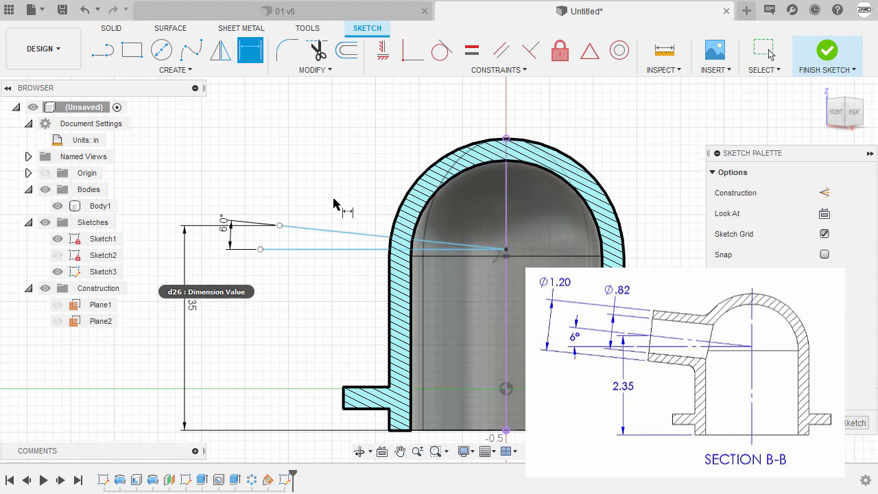
left_click(279, 226)
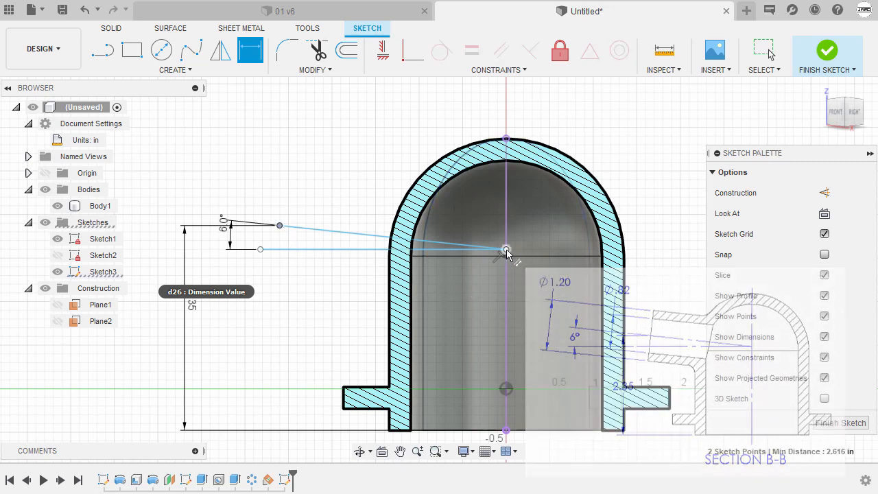
left_click(506, 249)
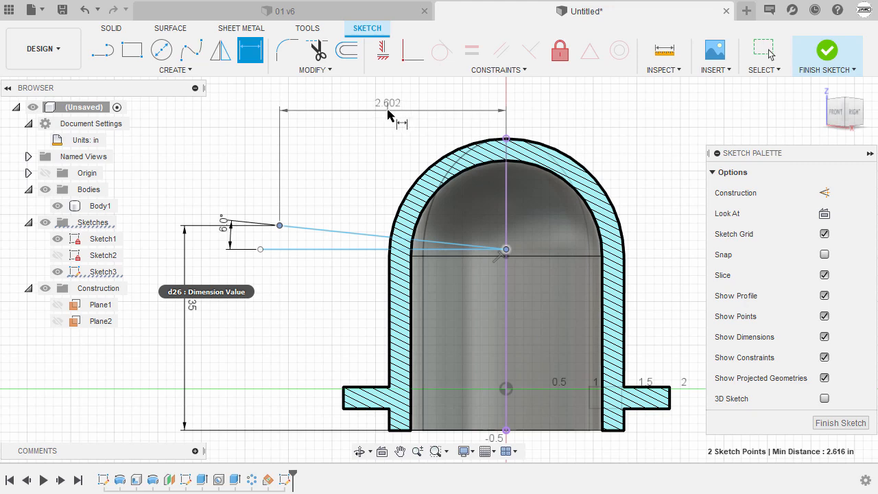
left_click(383, 111)
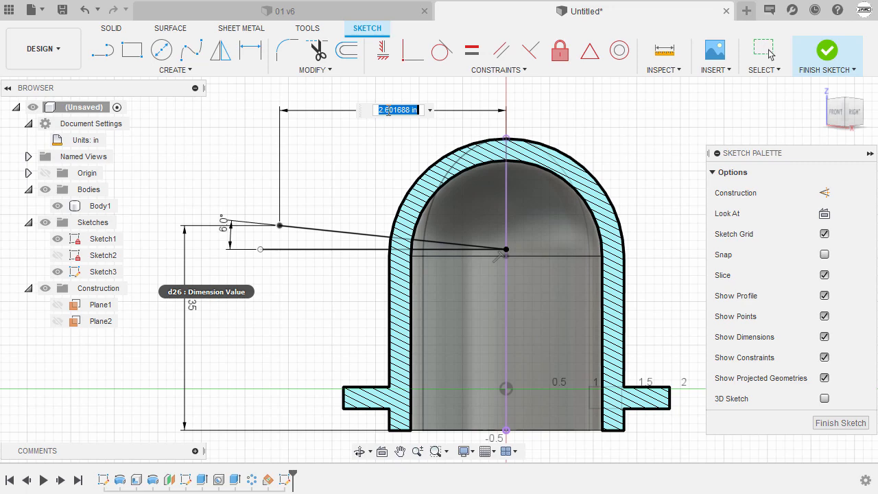
type("2.4")
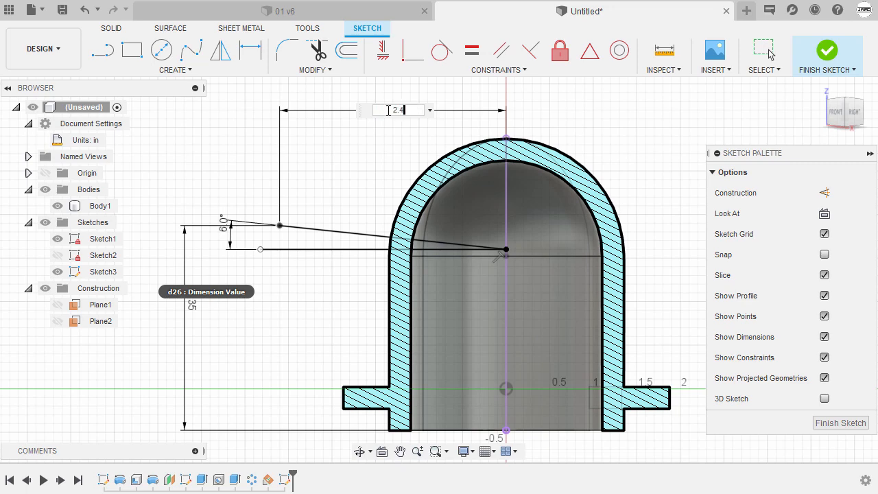
key("Return")
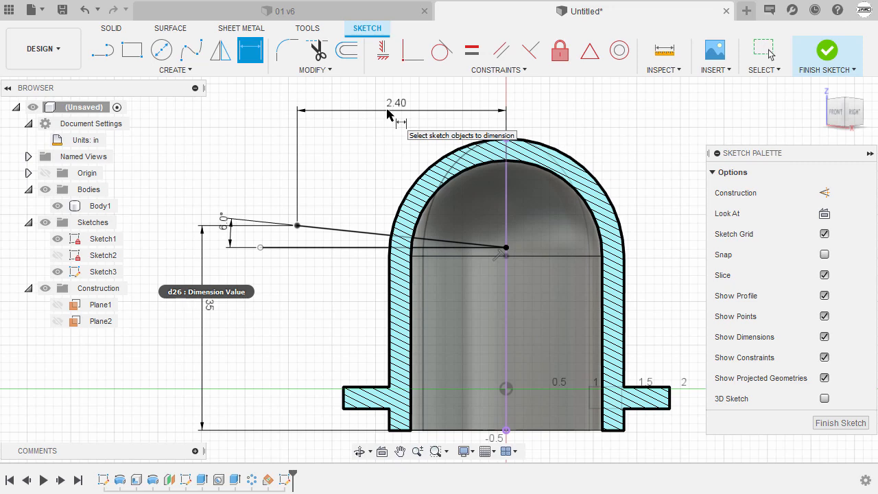
middle_click_drag(383, 143, 402, 133)
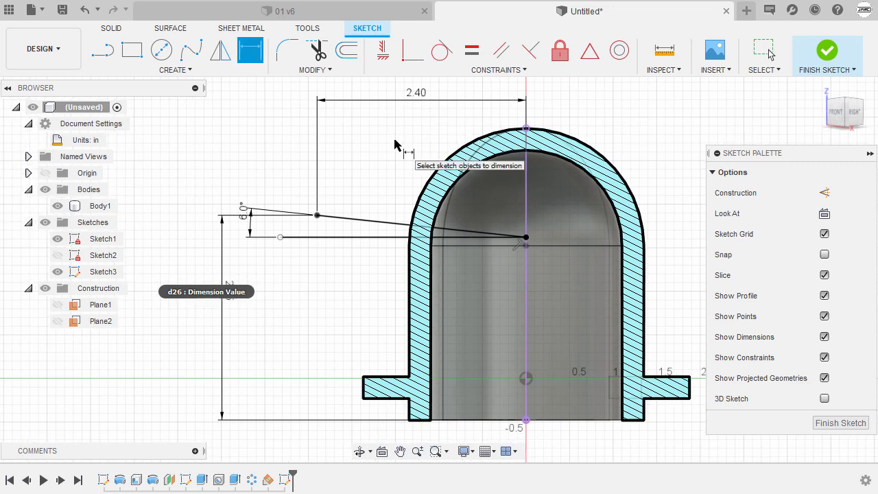
key("Escape")
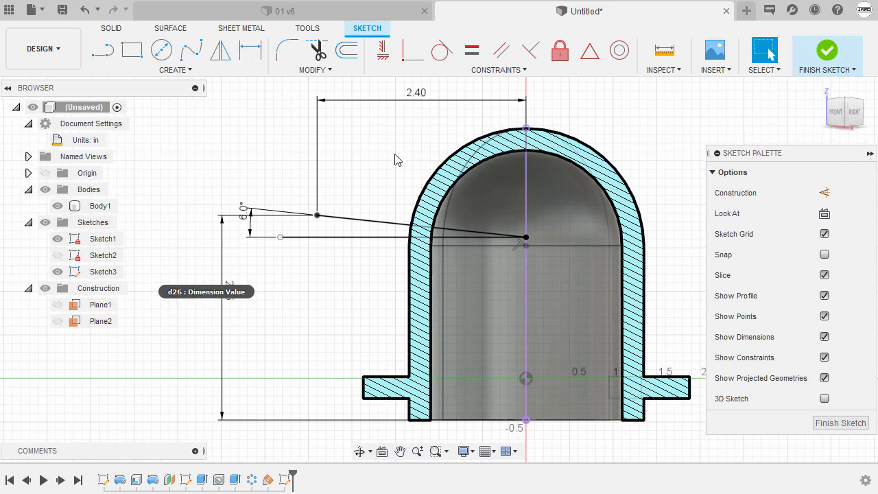
Convert the horizontal line to construction geometry and move the 6-degree angle dimension farther out from the lines
left_click(363, 240)
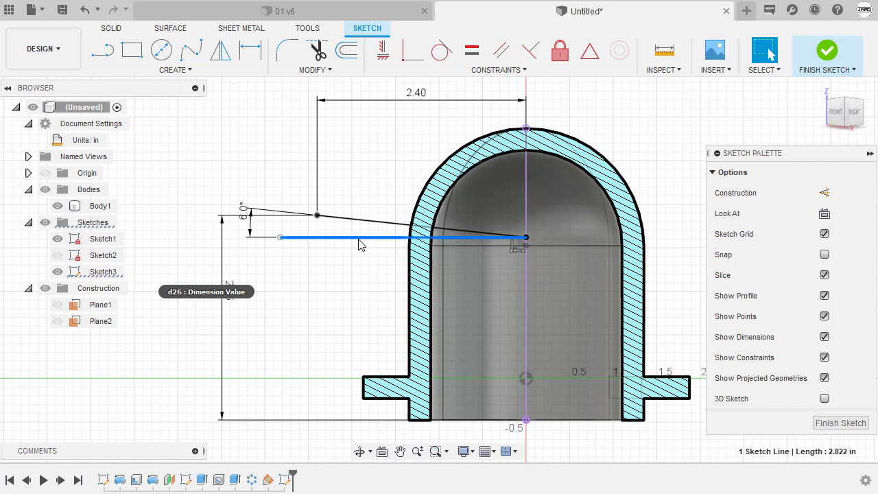
key("x")
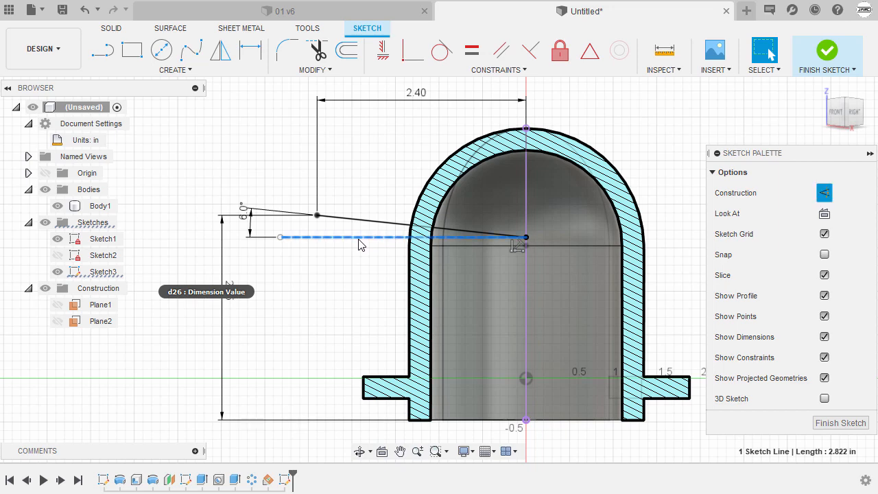
left_click(354, 277)
scroll(343, 277, "down", 3)
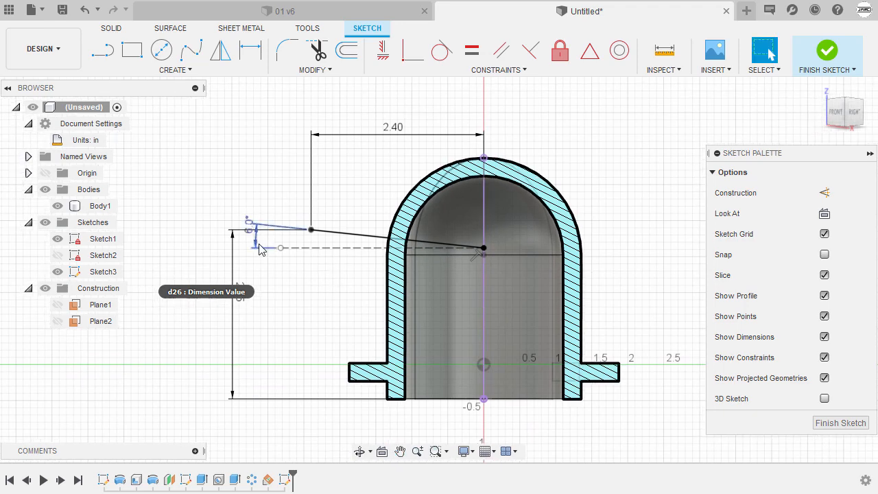
left_click_drag(254, 238, 213, 188)
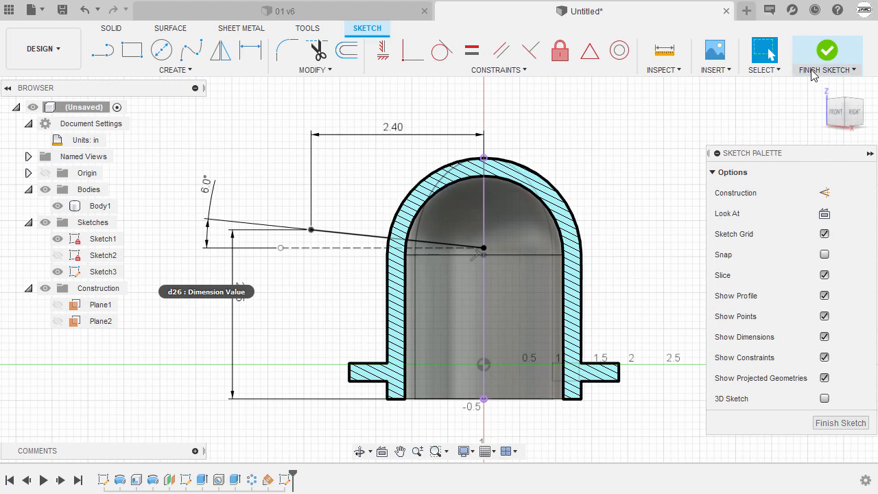
Finish the sketch, return to an isometric view of the model and hide Sketch1
left_click(826, 53)
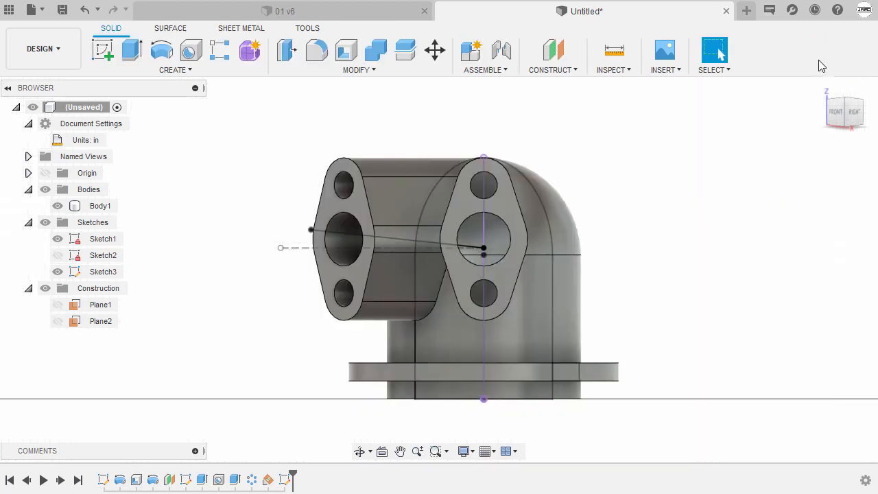
left_click(828, 89)
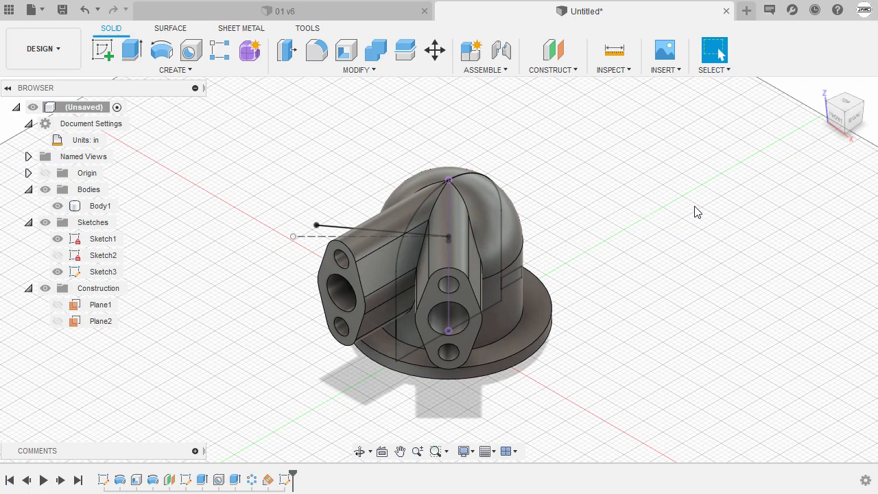
left_click(57, 244)
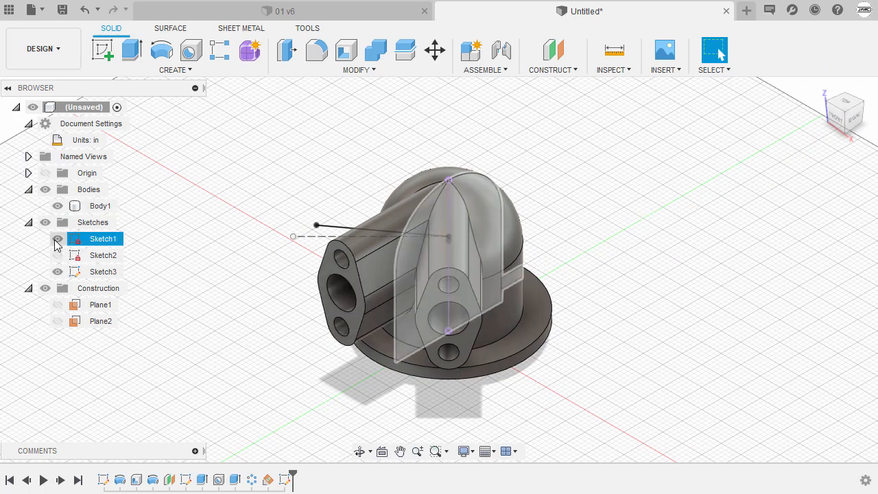
left_click(58, 240)
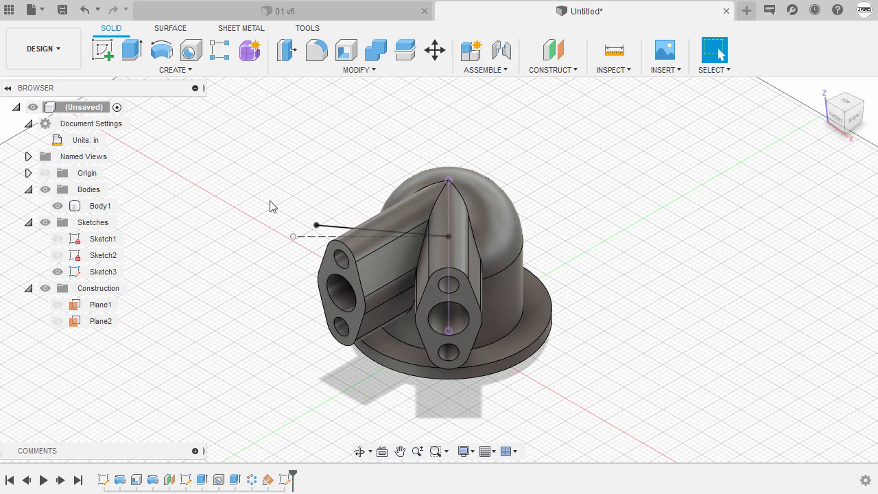
Create a Plane Along Path on the sloped sketch line at a proportional distance of 1, at its outer end
scroll(336, 203, "up", 4)
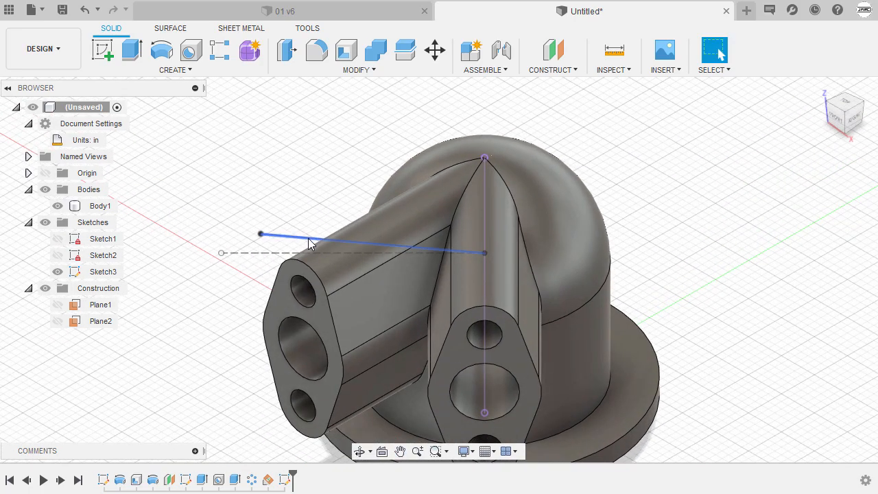
left_click(309, 239)
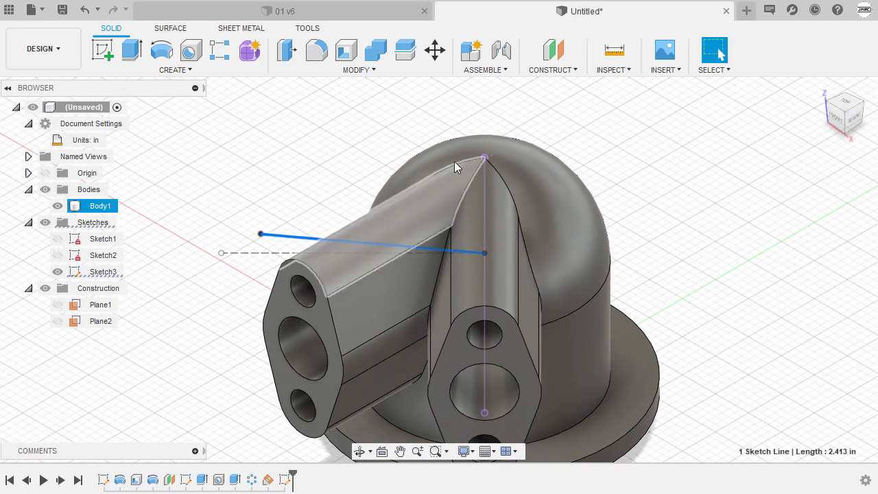
left_click(571, 72)
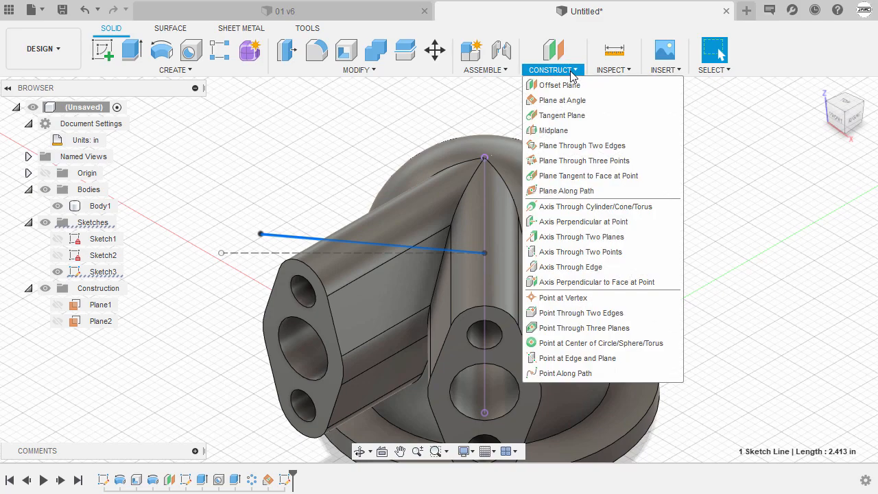
left_click(620, 195)
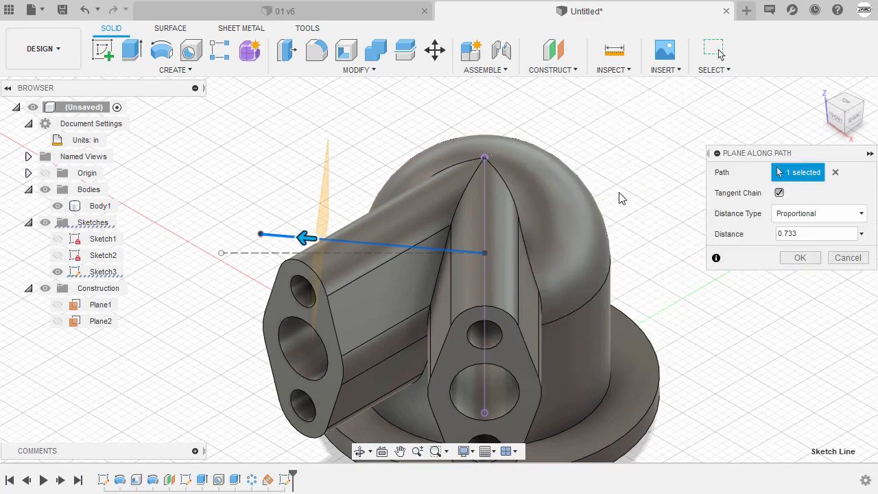
mouse_move(305, 238)
left_mouse_down()
mouse_move(394, 245)
mouse_move(224, 233)
left_mouse_up()
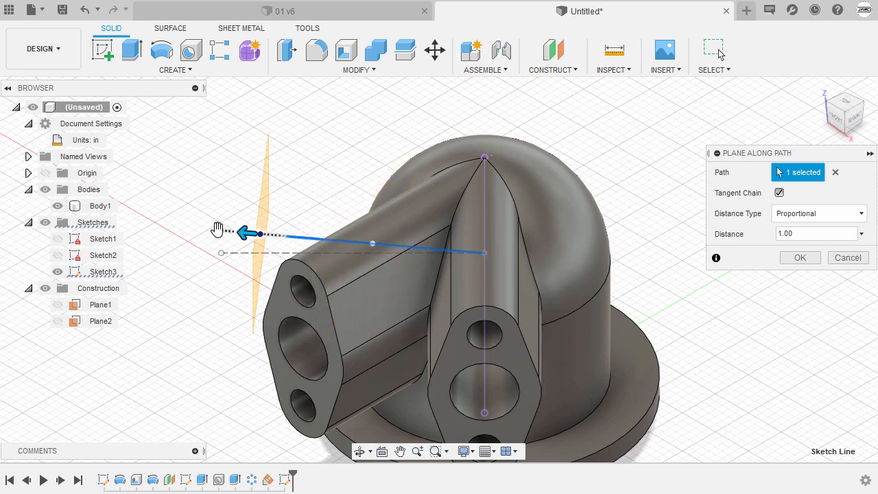
left_click(816, 234)
type("1")
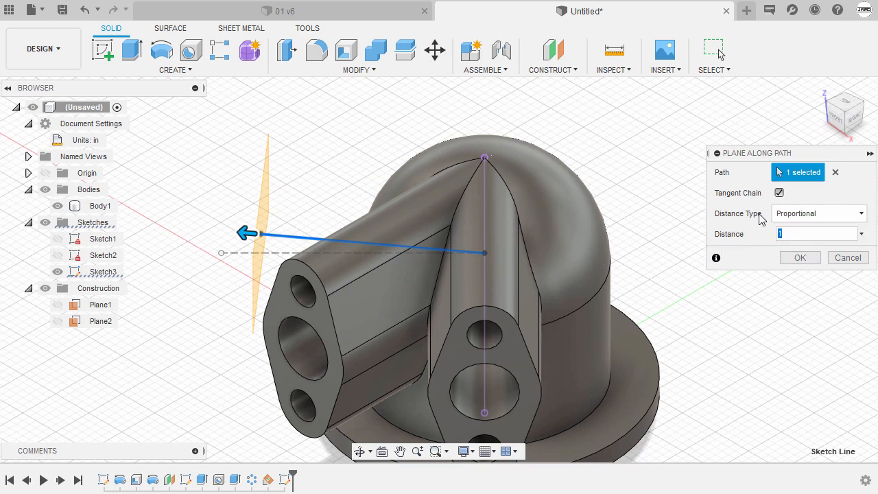
left_click(800, 260)
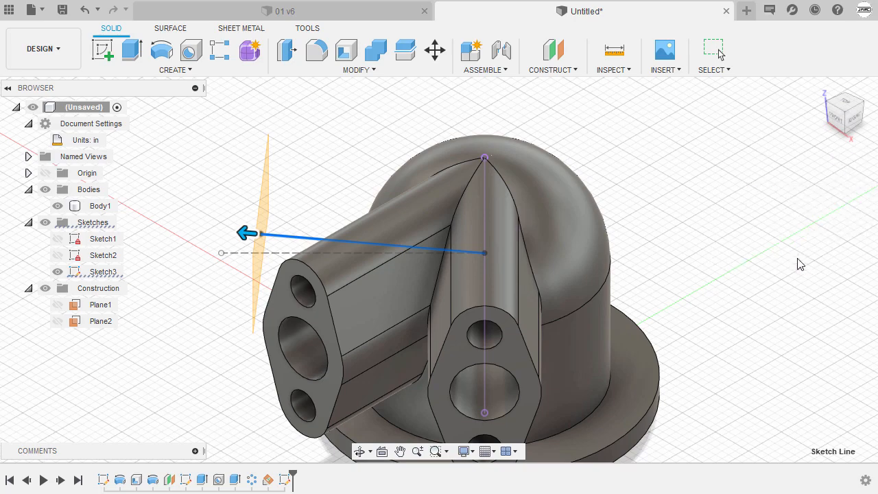
Start a sketch on the plane at the sloped line's outer end and draw a 1.2 in diameter circle centred on that endpoint
mouse_move(672, 255)
middle_mouse_down("shift")
mouse_move(705, 227)
mouse_move(738, 157)
middle_mouse_up("shift")
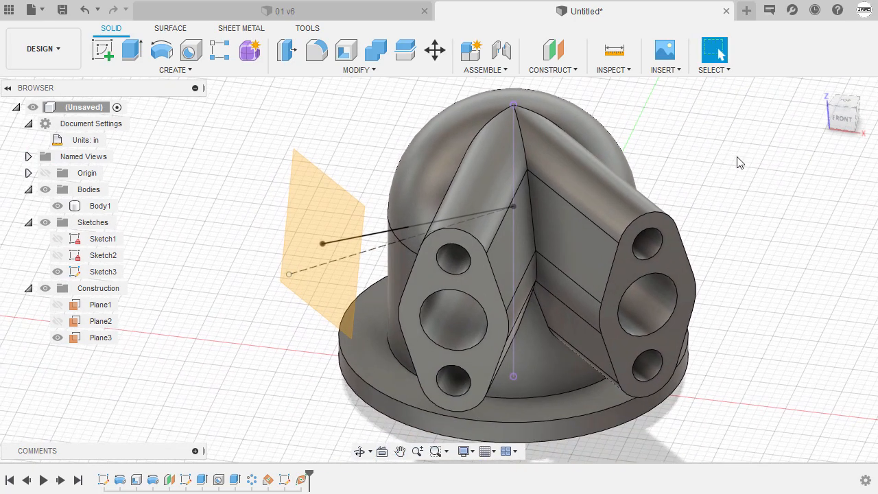
middle_click_drag(485, 205, 510, 170, "shift")
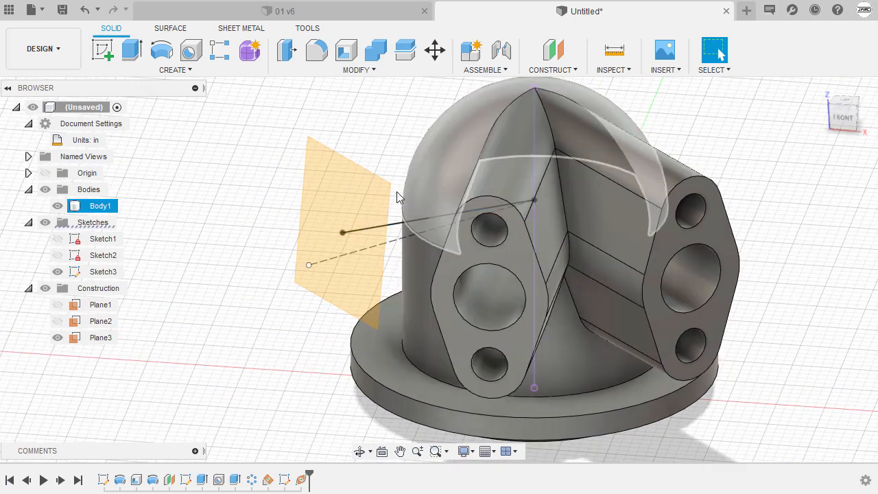
left_click(340, 192)
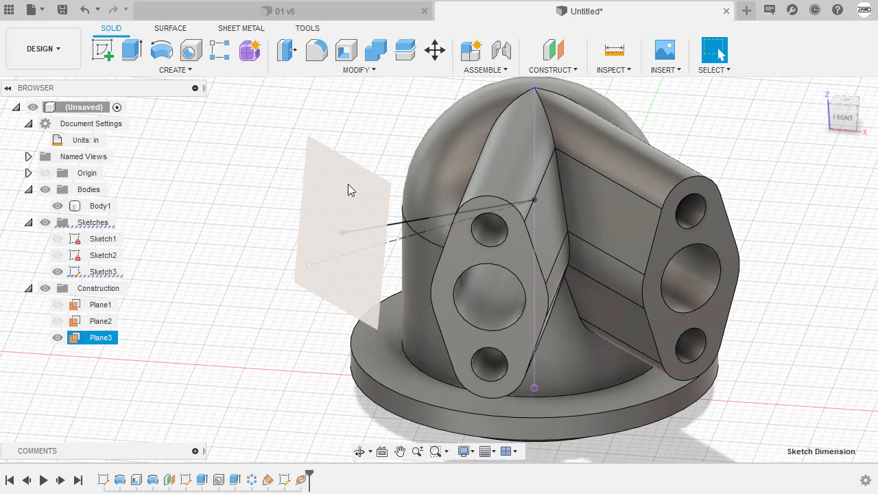
key("c")
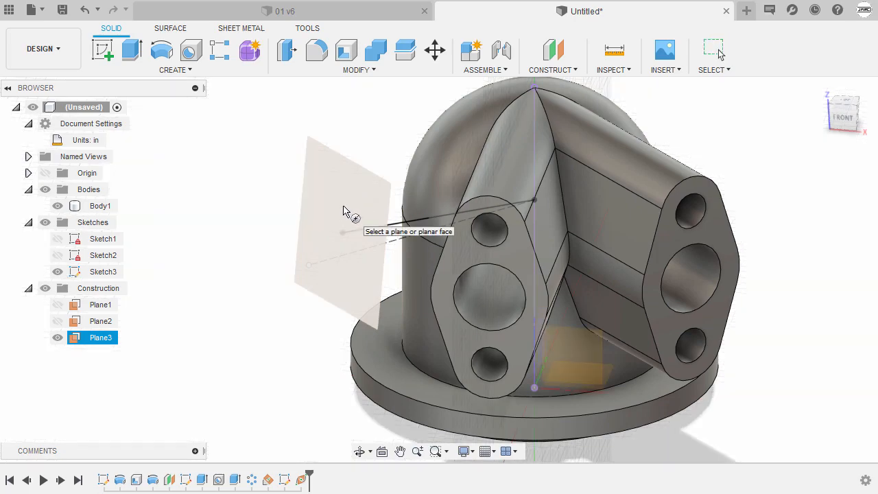
left_click(347, 210)
mouse_move(415, 281)
middle_mouse_down("shift")
mouse_move(377, 277)
mouse_move(380, 300)
mouse_move(349, 210)
middle_mouse_up("shift")
scroll(399, 204, "up", 3)
middle_click_drag(409, 212, 336, 222)
scroll(359, 229, "up", 2)
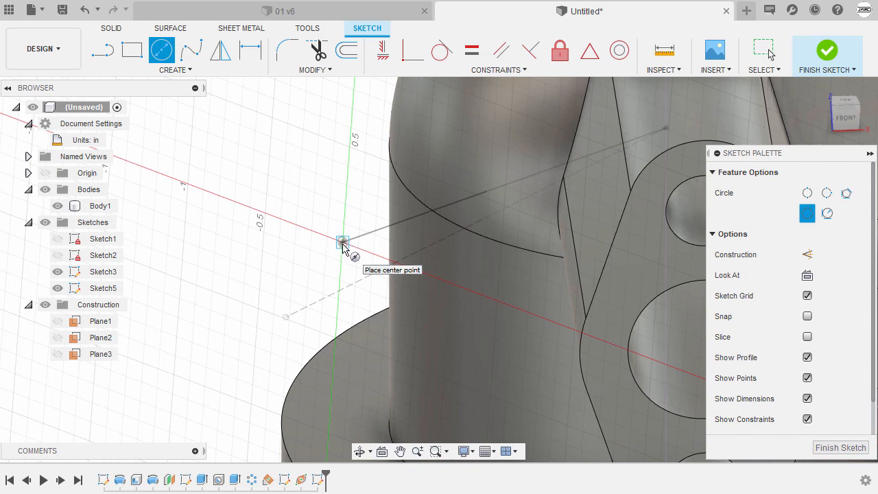
left_click(344, 243)
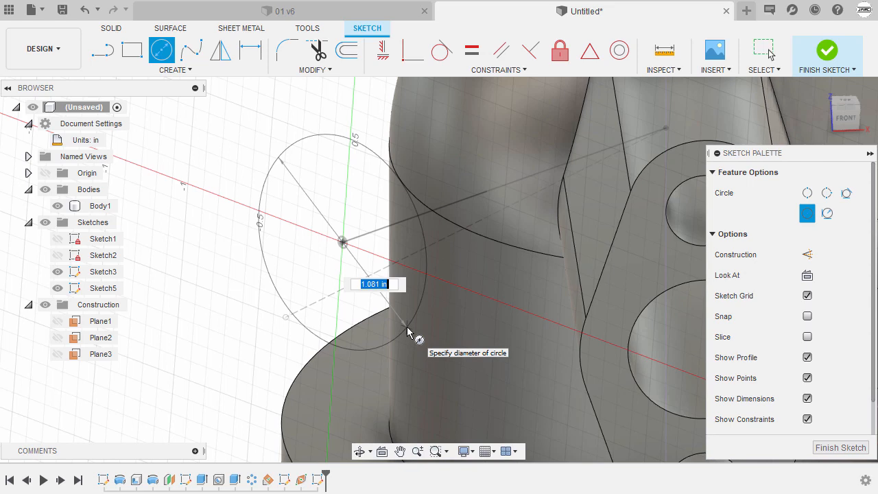
type("1.2")
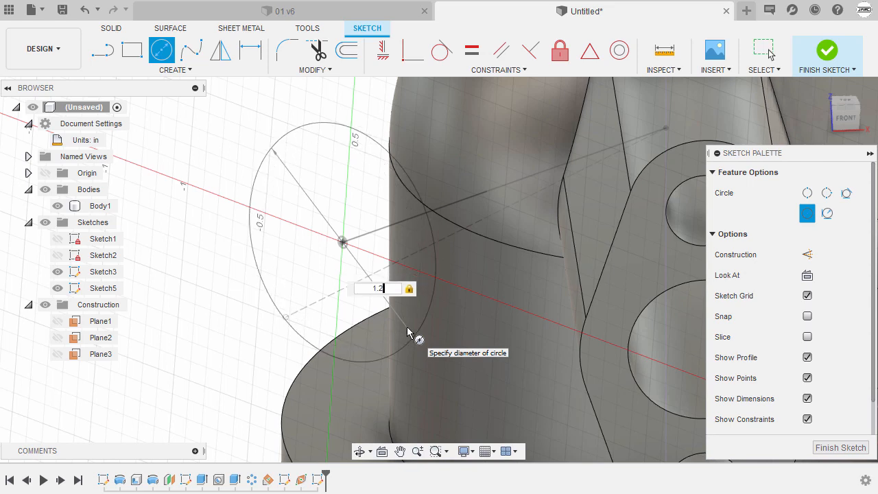
key("Return")
key("Escape")
View the circle sketch face-on, move the diameter dimension outside the circle to its upper left and finish the sketch
middle_click_drag(439, 327, 450, 271, "shift")
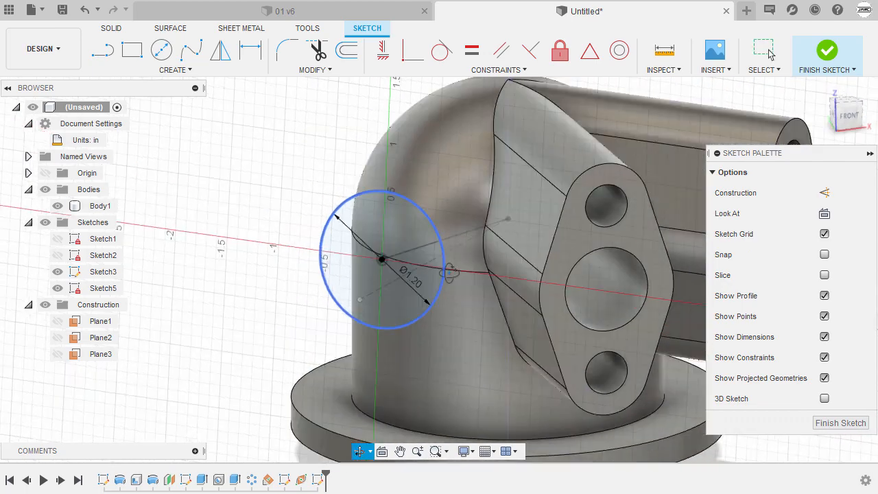
left_click(825, 213)
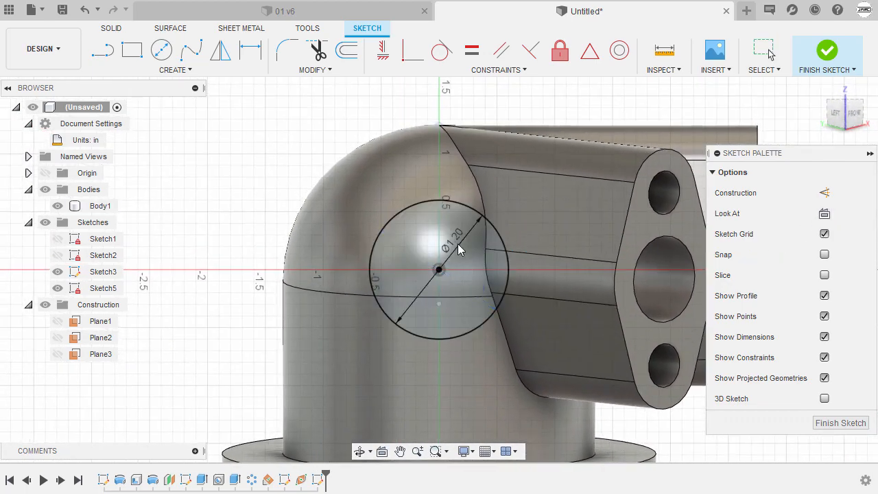
left_click_drag(459, 251, 267, 174)
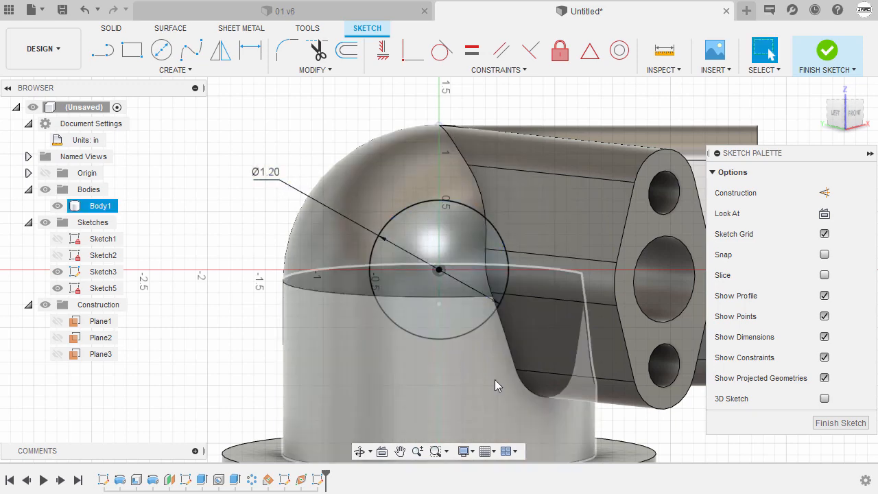
left_click(840, 422)
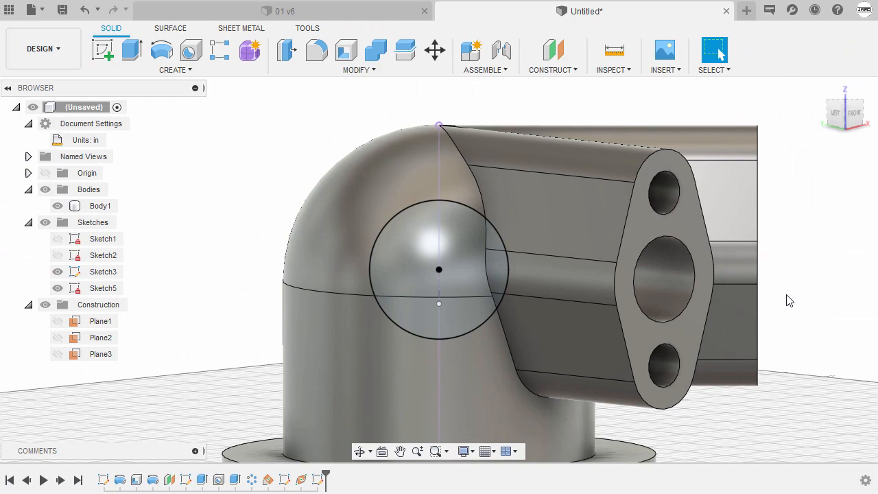
Extrude the circle one-sided up to Body1 with the Join operation, restore the isometric view and hide Sketch3
key("e")
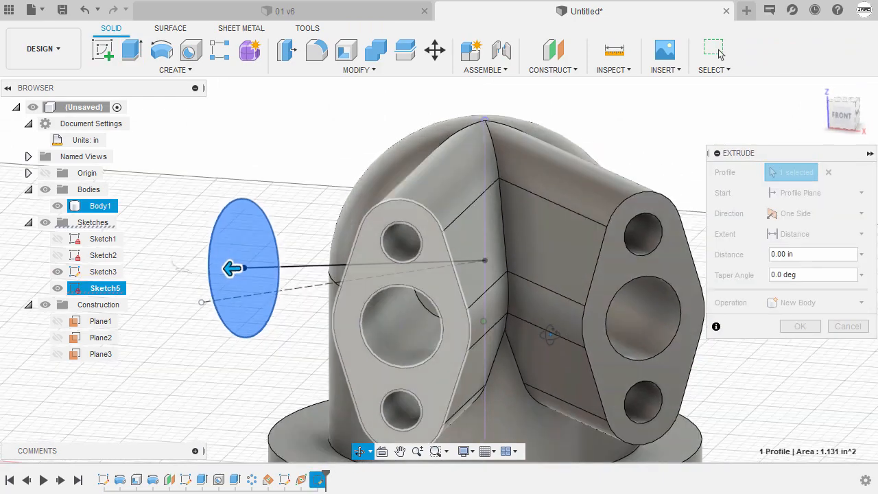
left_click_drag(231, 279, 283, 278)
middle_click_drag(283, 278, 306, 212, "shift")
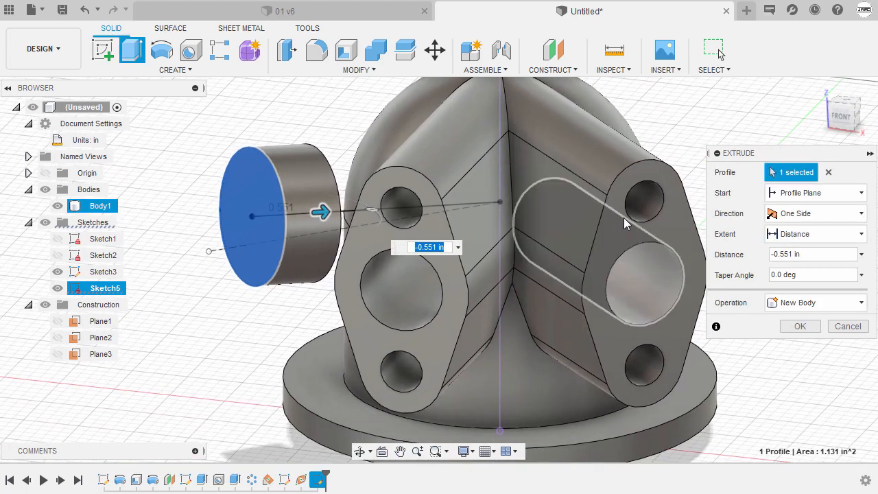
left_click(793, 235)
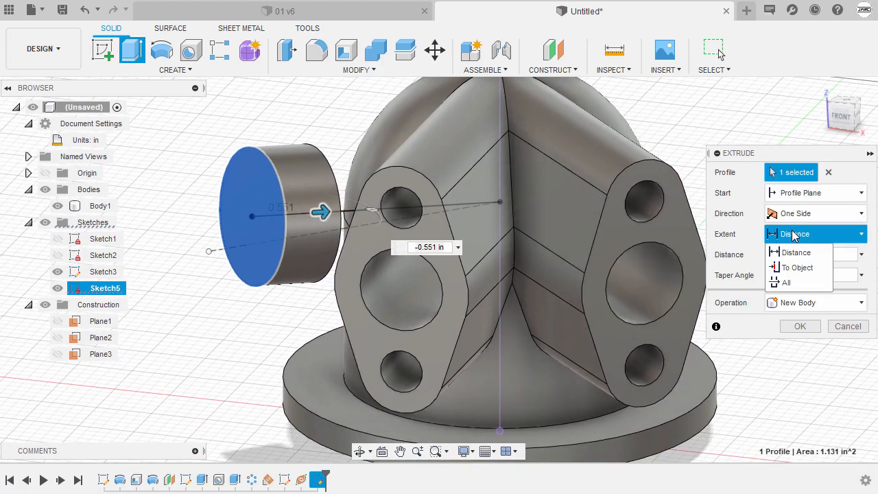
left_click(797, 267)
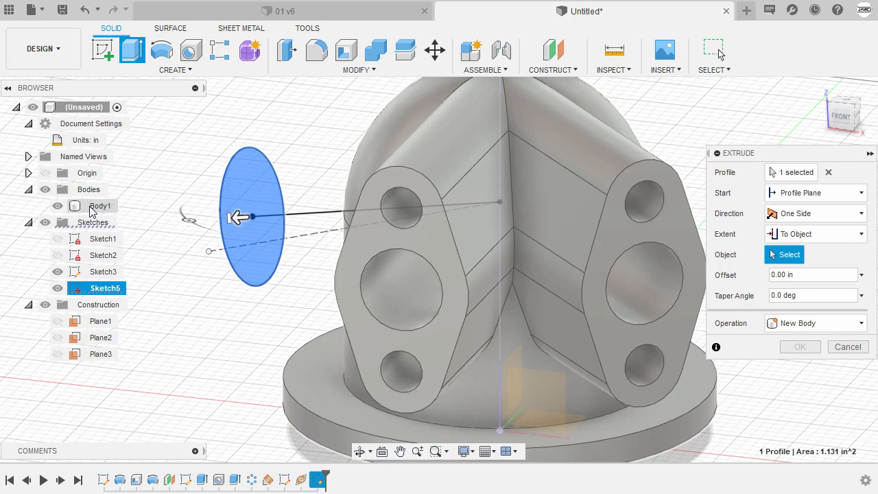
left_click(93, 207)
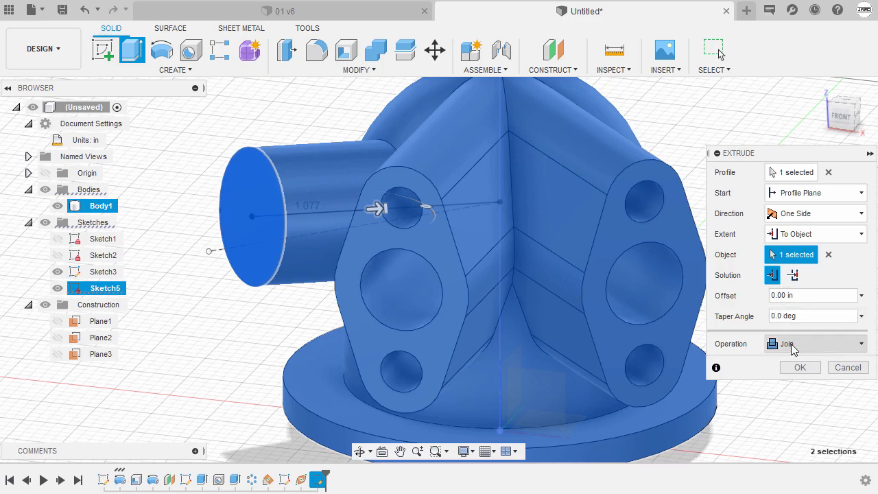
left_click(801, 368)
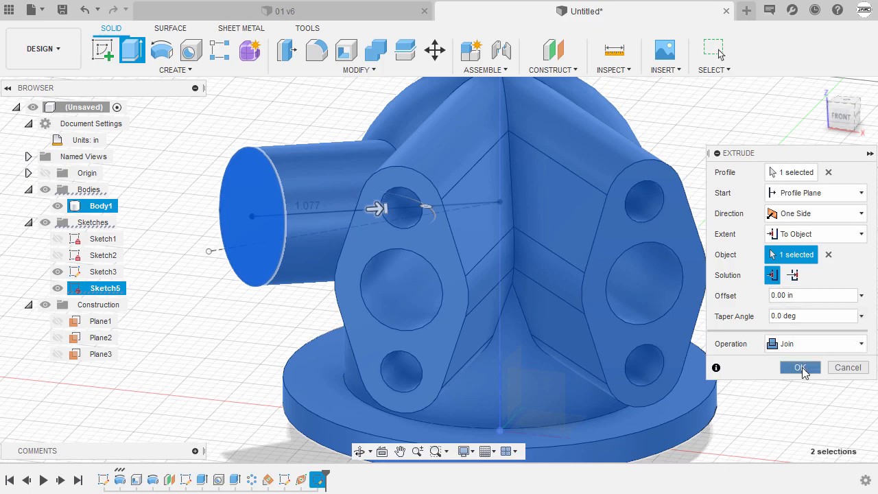
middle_click_drag(440, 289, 759, 171, "shift")
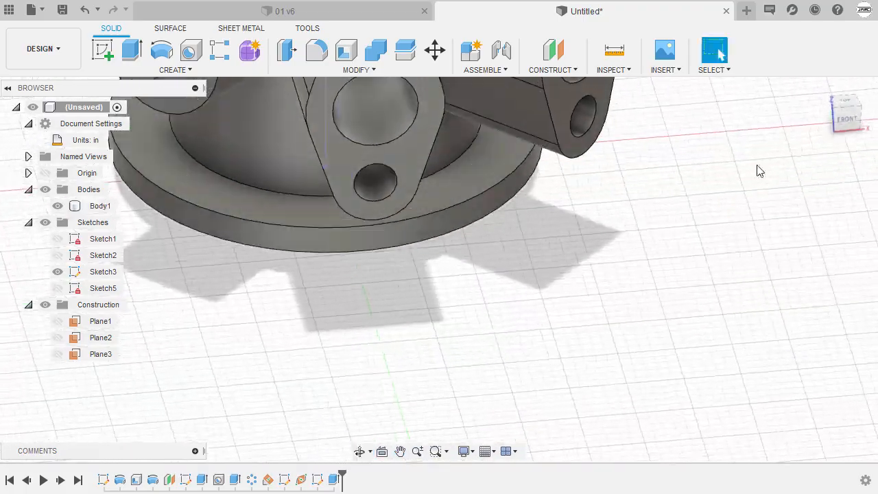
left_click(824, 97)
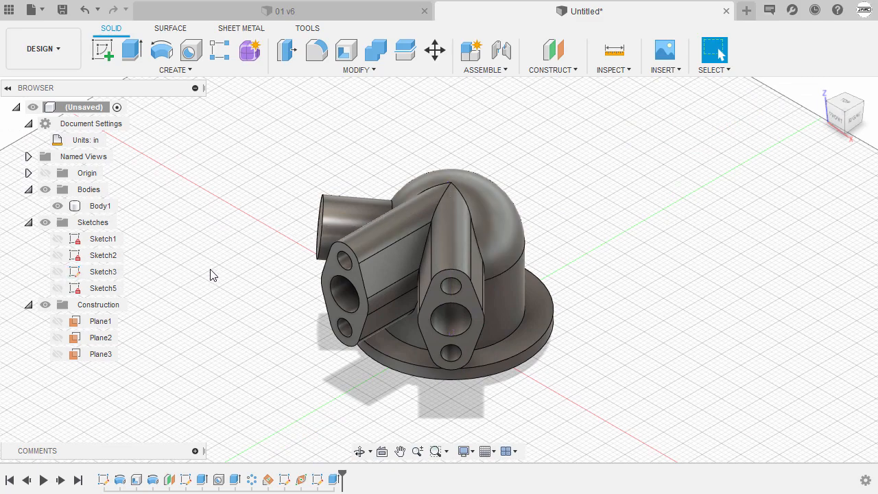
Start a simple, flat-bottomed hole on the round port's end face and snap its centre to the centre of that face
middle_click_drag(226, 254, 282, 254, "shift")
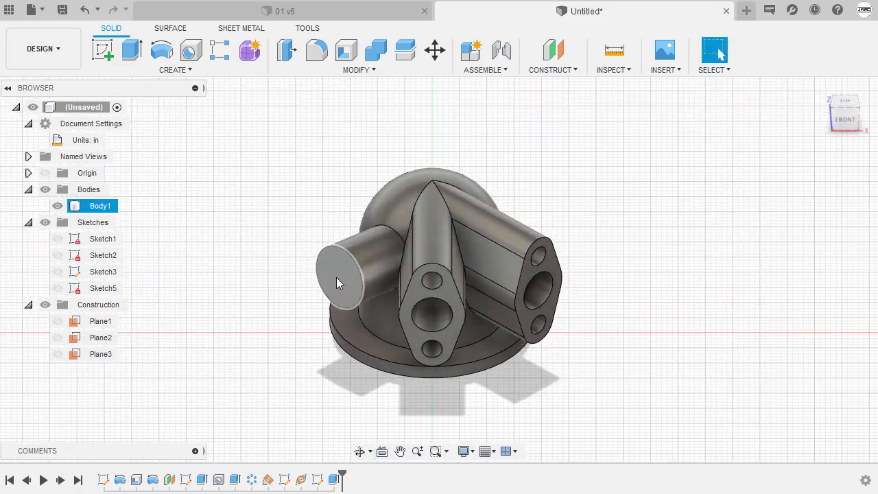
scroll(336, 277, "up", 3)
middle_click_drag(336, 277, 385, 229)
scroll(385, 235, "up", 2)
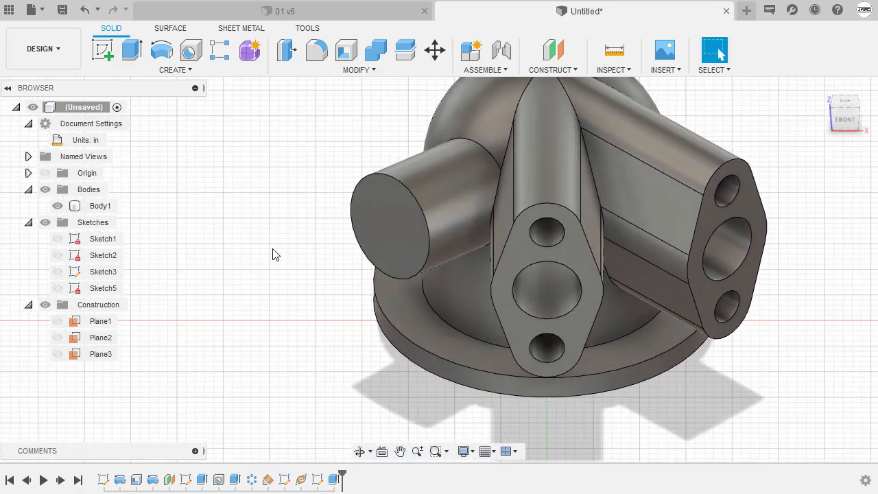
key("h")
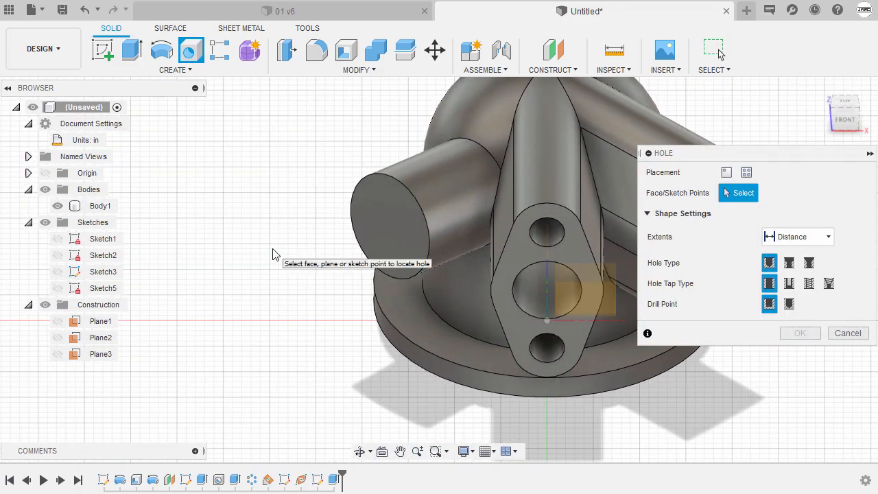
left_click(404, 211)
scroll(404, 210, "up", 5)
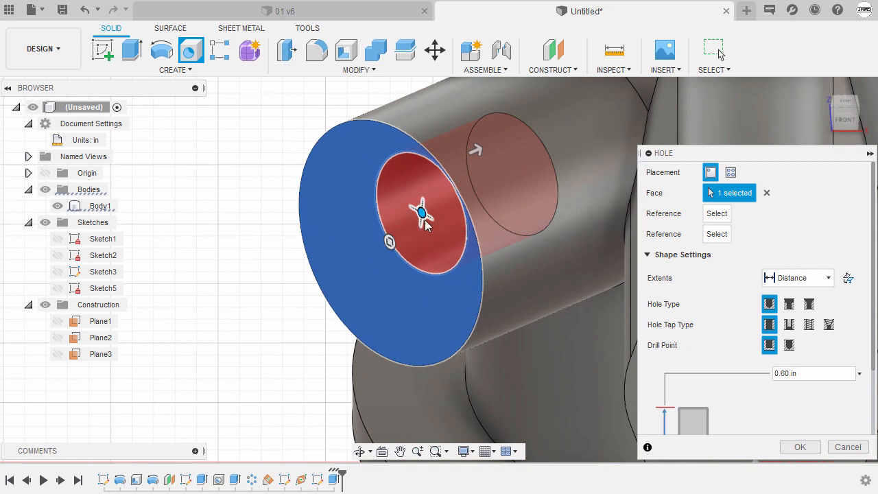
mouse_move(421, 211)
left_mouse_down()
mouse_move(406, 251)
mouse_move(415, 278)
mouse_move(418, 263)
mouse_move(398, 249)
mouse_move(402, 257)
mouse_move(392, 255)
mouse_move(390, 242)
left_mouse_up()
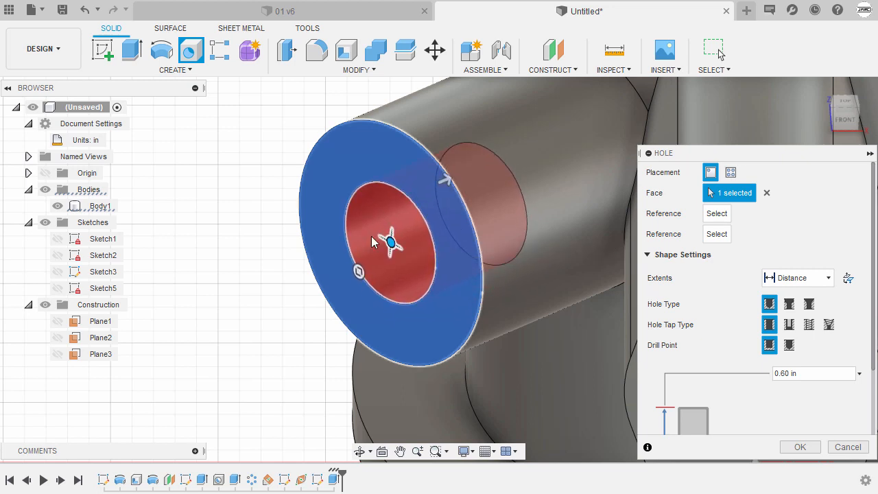
Set the port hole's diameter to 0.82 in
scroll(371, 237, "down", 1)
middle_click_drag(371, 237, 322, 223)
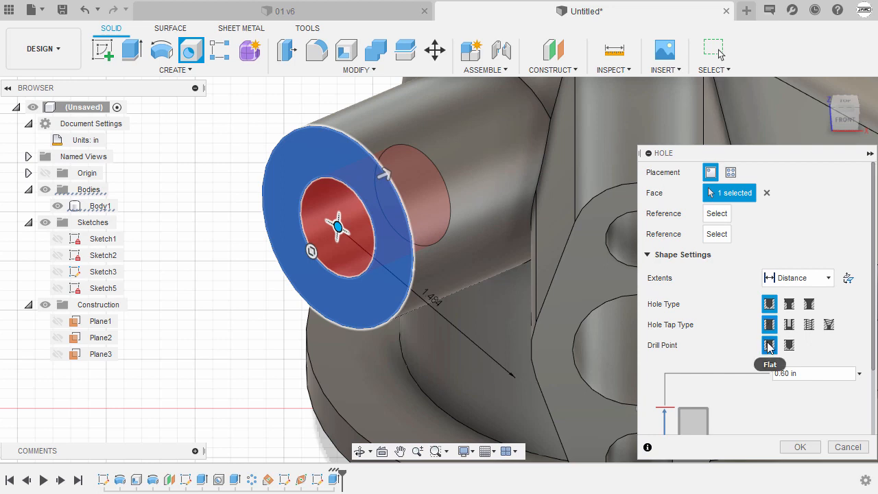
scroll(768, 347, "down", 3)
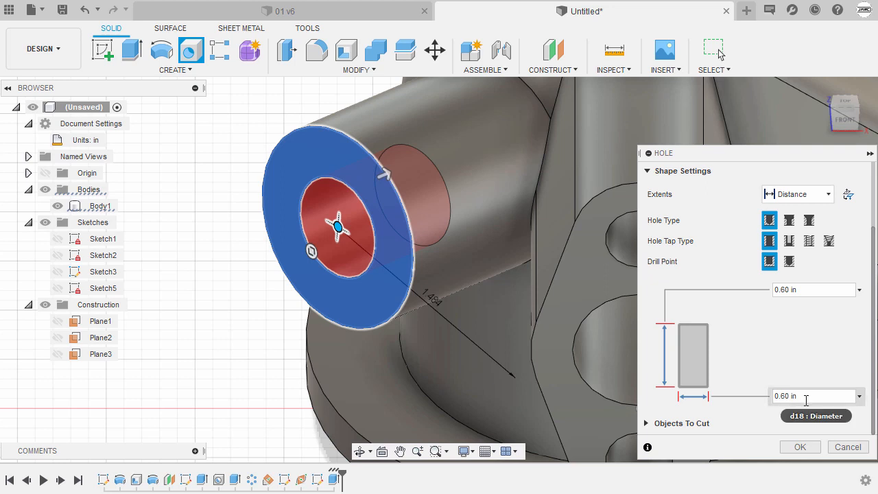
left_click(803, 397)
type(".82")
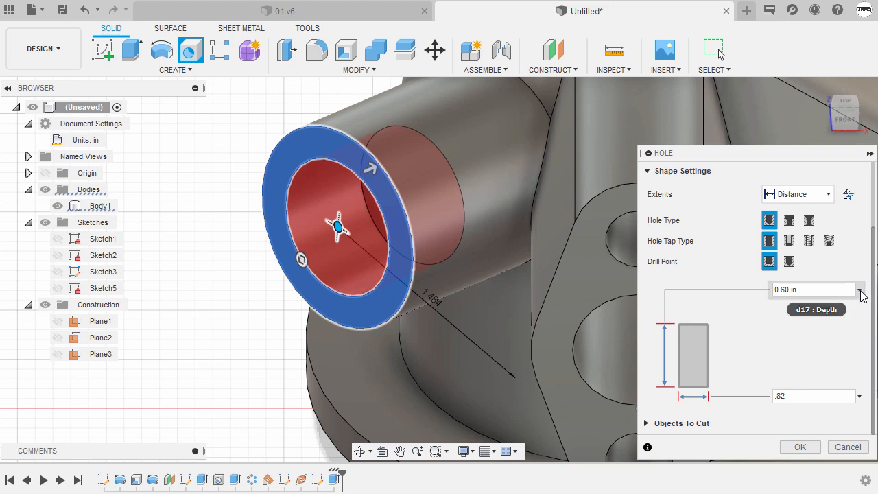
Set the port hole's extents to To, ending at the dome's inner spherical face, and create the hole
left_click(860, 290)
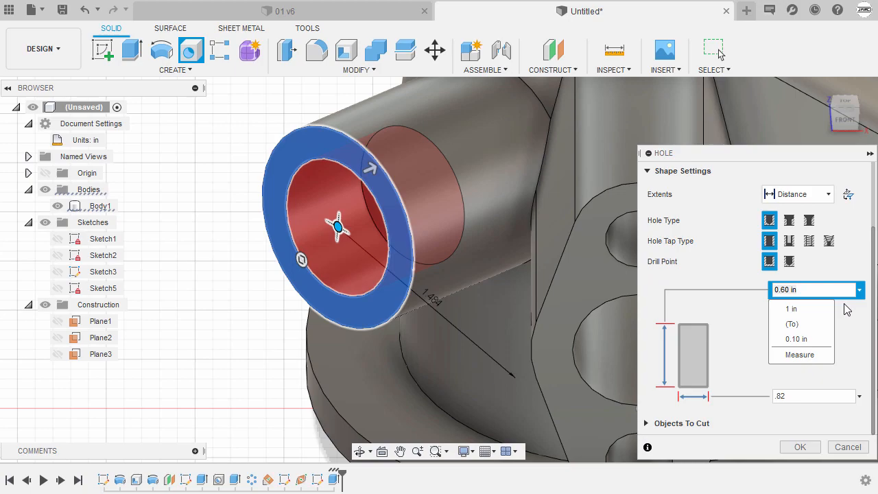
left_click(803, 325)
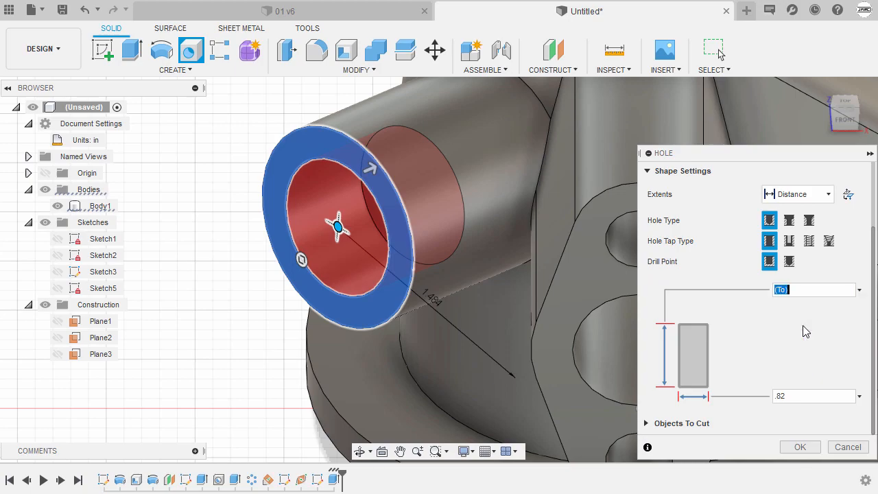
middle_click_drag(365, 267, 429, 245, "shift")
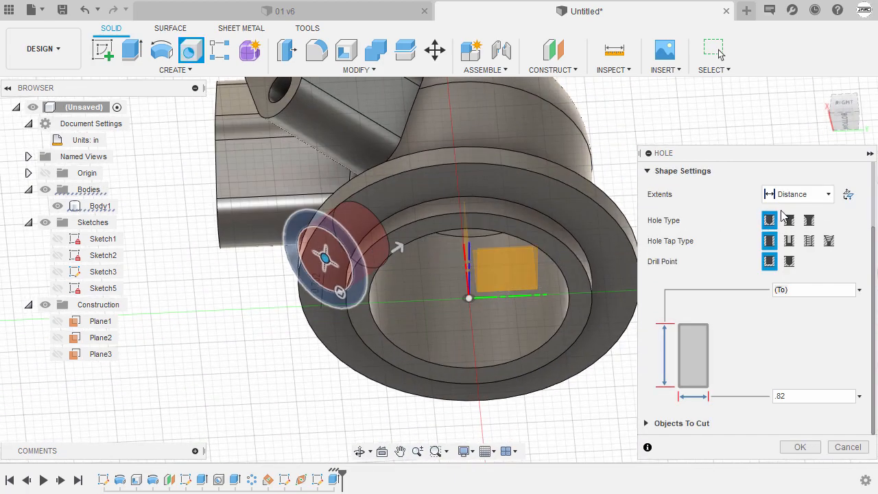
left_click(798, 198)
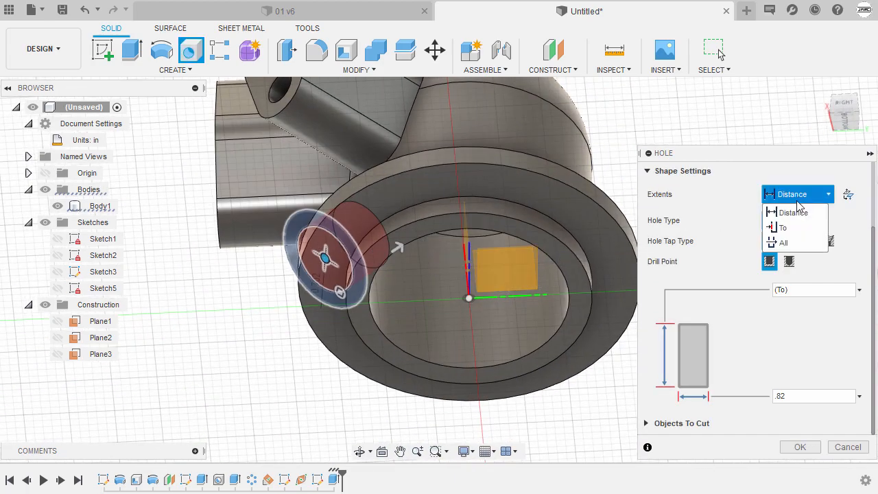
left_click(783, 228)
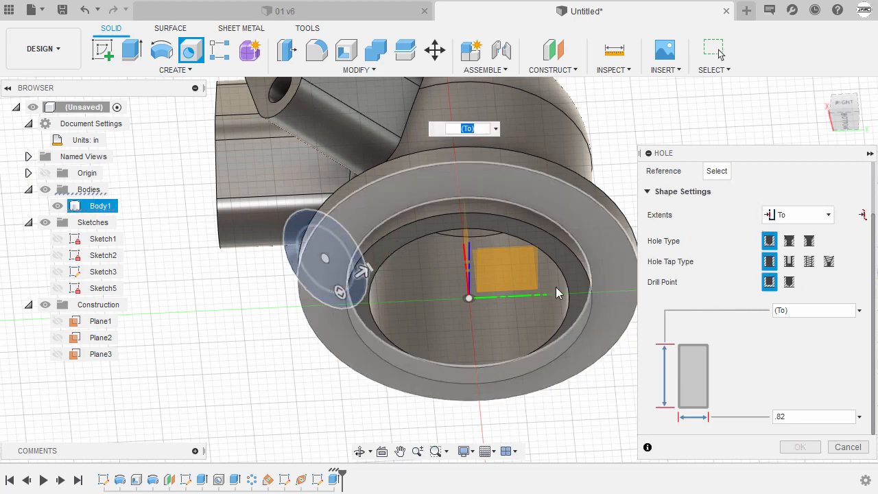
middle_click_drag(559, 293, 416, 256, "shift")
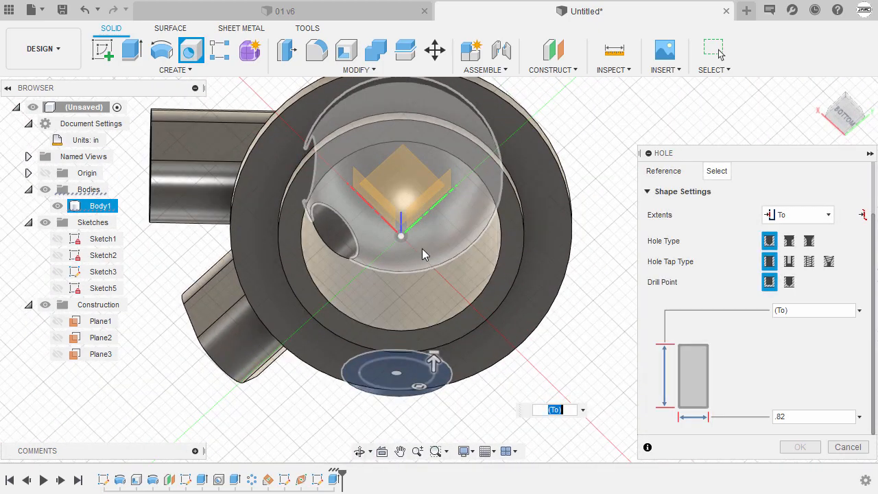
left_click(434, 249)
scroll(419, 275, "up", 8)
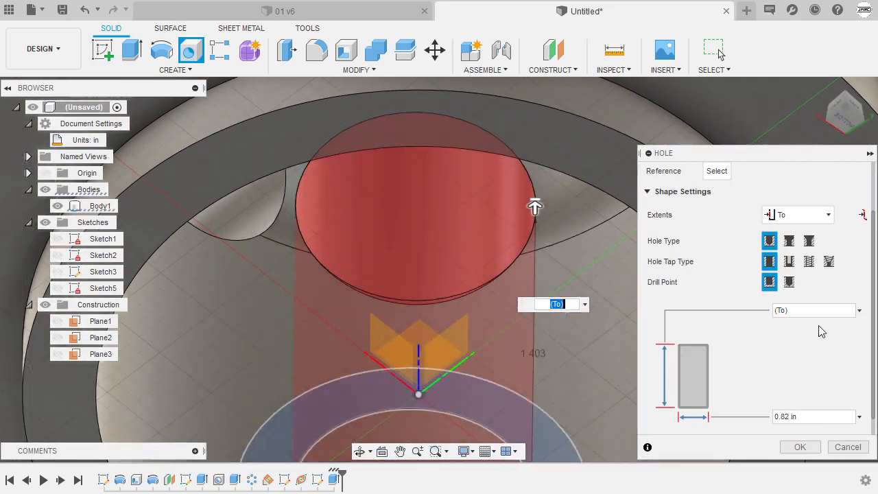
scroll(817, 323, "down", 1)
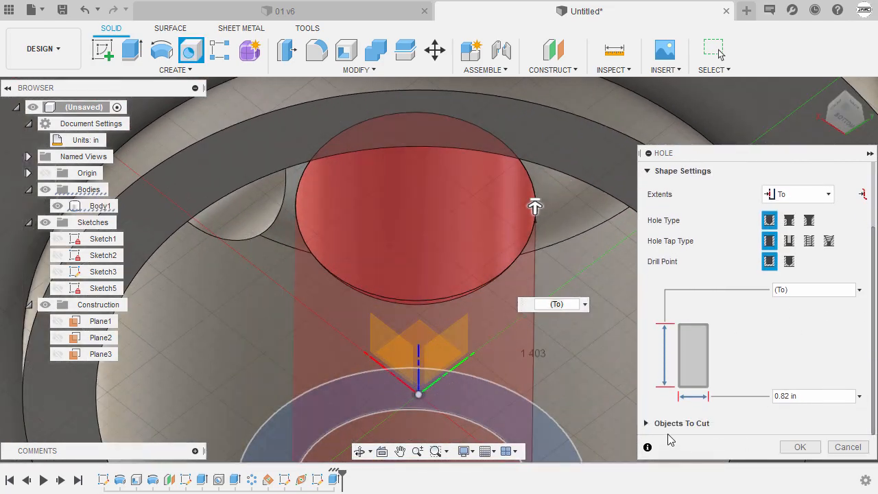
left_click(800, 447)
Examine the bored port, side flanges and dome from several angles and restore the isometric view
middle_click_drag(789, 440, 504, 269, "shift")
scroll(504, 268, "down", 5)
middle_click_drag(473, 237, 536, 254, "shift")
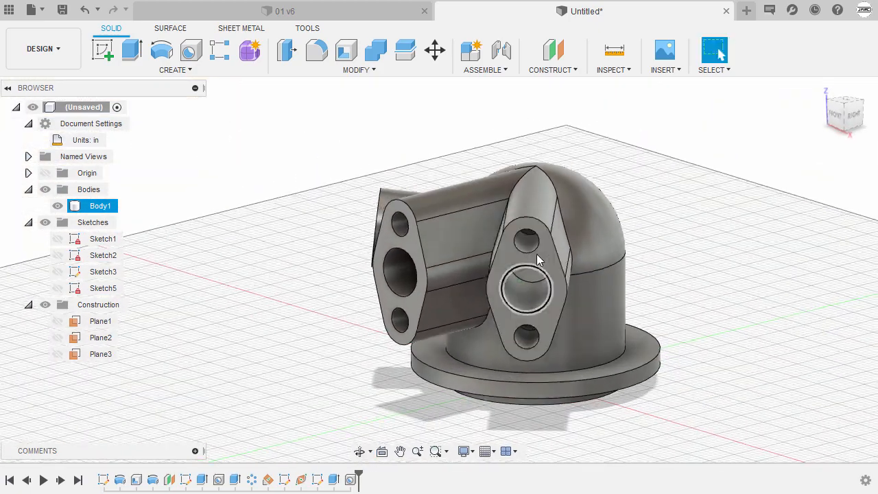
left_click(821, 88)
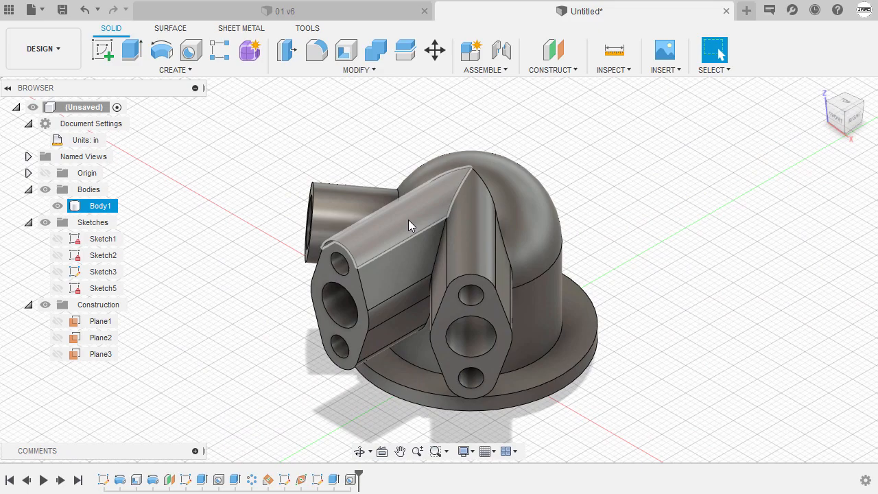
key("ctrl+7")
key("ctrl+1")
key("ctrl+4")
middle_click_drag(409, 227, 586, 262, "shift")
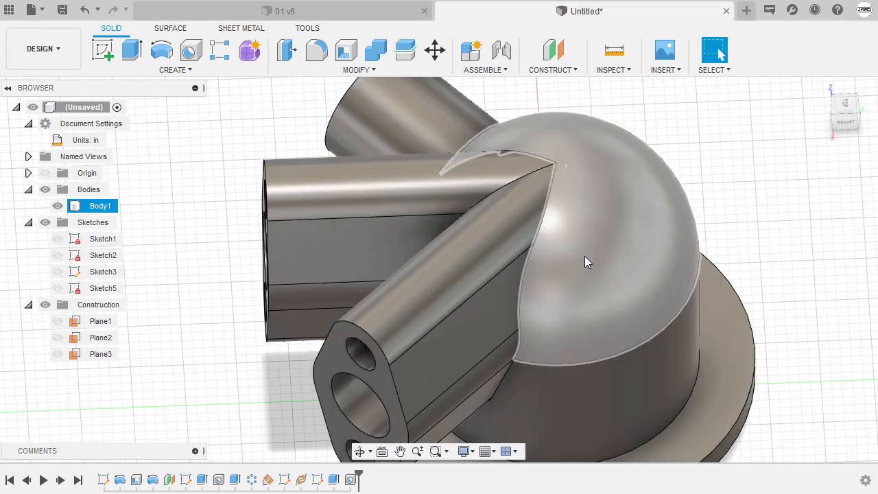
left_click(825, 84)
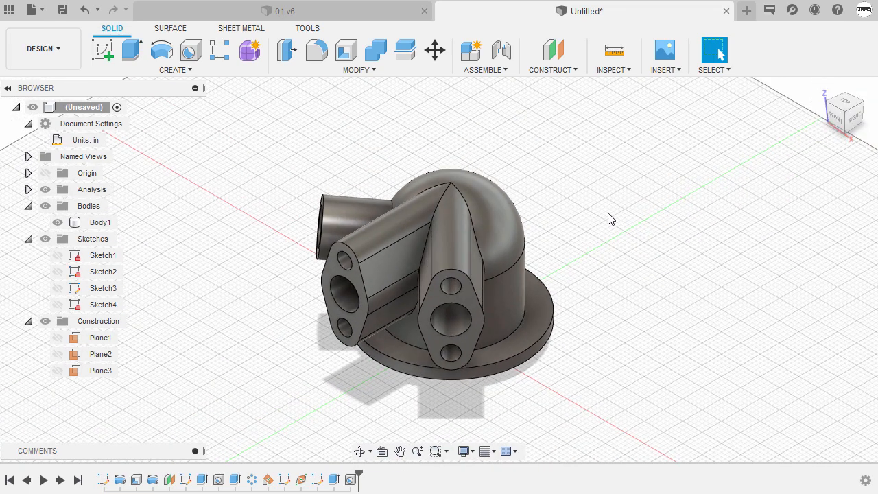
Start a constant-radius fillet and select the edge chains where the round port and both side flanges join the dome and each other
key("f")
middle_click_drag(536, 259, 402, 249, "shift")
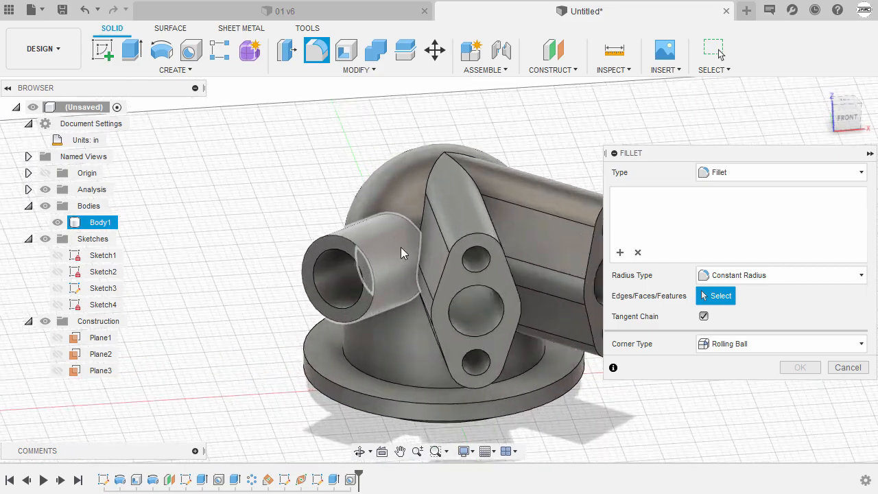
scroll(405, 245, "up", 6)
left_click(430, 208)
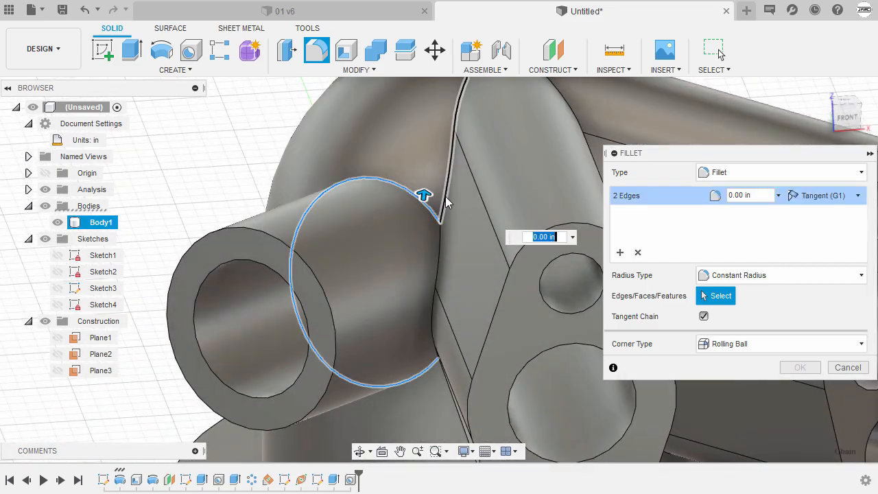
left_click(440, 242)
scroll(435, 238, "down", 2)
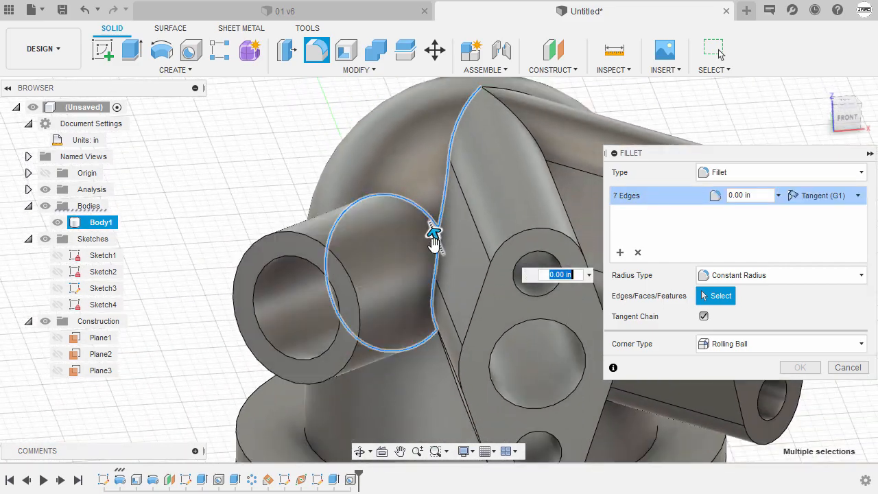
middle_click_drag(435, 239, 426, 282, "shift")
left_click(438, 312)
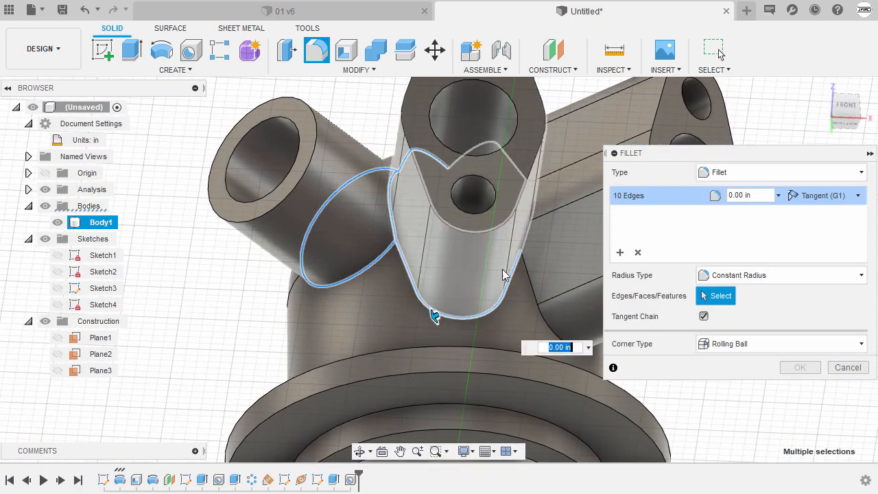
middle_click_drag(438, 313, 563, 285, "shift")
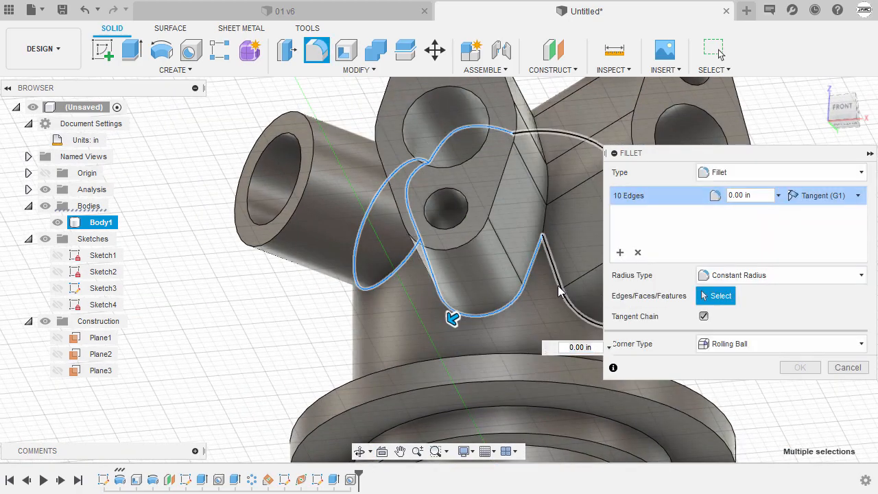
left_click(544, 215)
middle_click_drag(544, 215, 347, 245, "shift")
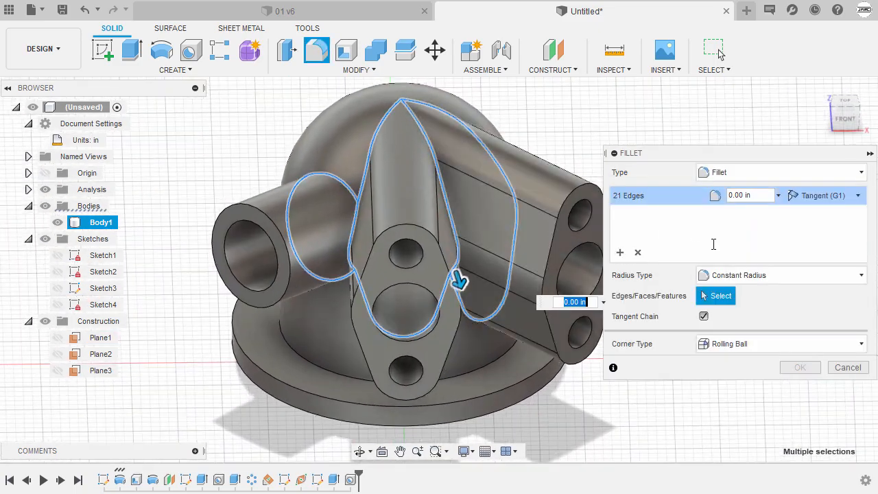
Apply the fillet to the selected junction edges with a 0.188 in radius and restore the isometric view
left_click(761, 196)
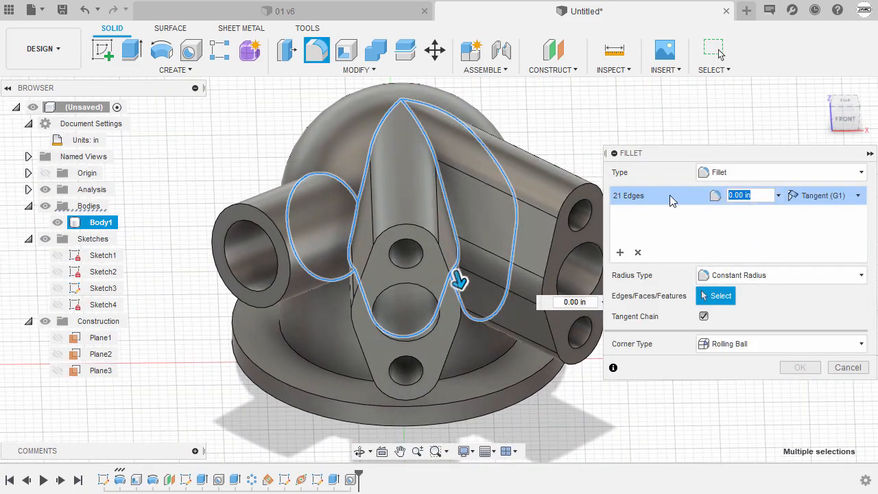
type(".188")
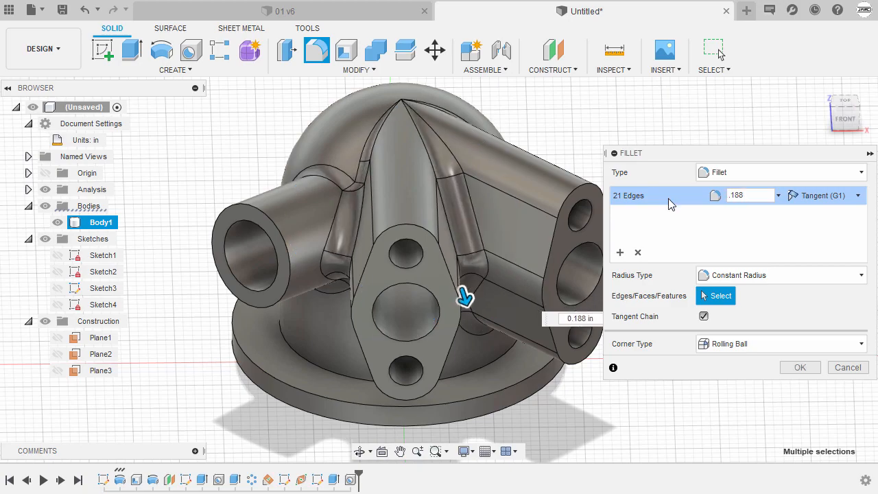
middle_click_drag(412, 205, 620, 424, "shift")
left_click(801, 367)
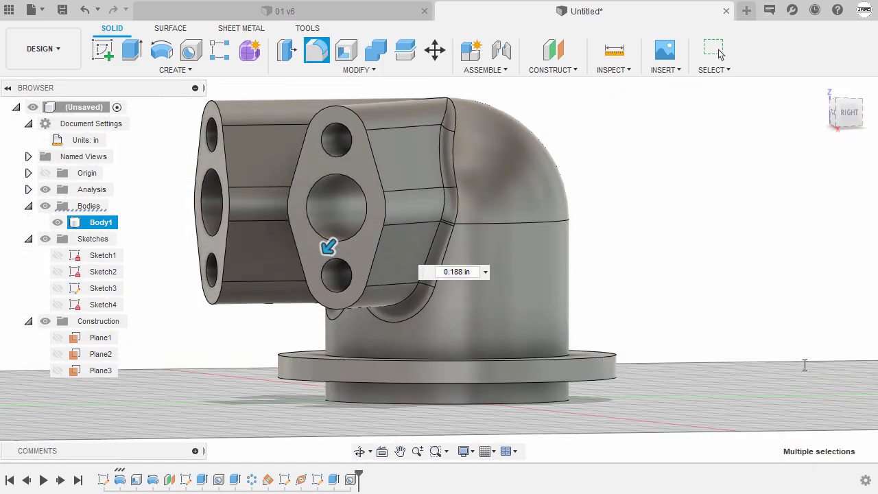
left_click(822, 88)
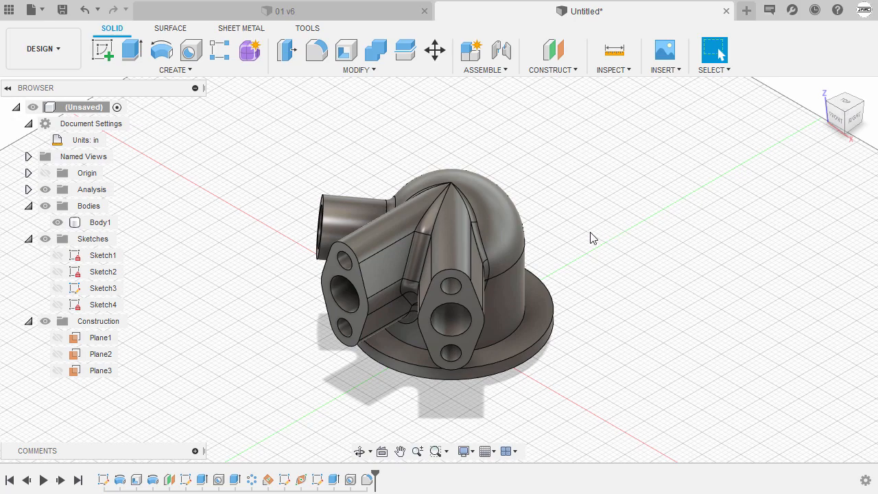
Edit Sketch1 and set the dome profile's overall height to 4.5 in
scroll(412, 237, "up", 2)
scroll(388, 239, "up", 2)
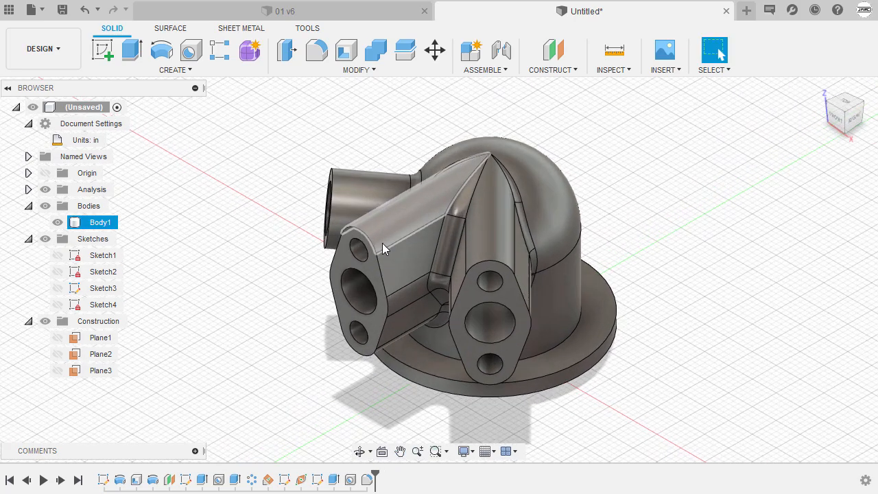
double_click(86, 257)
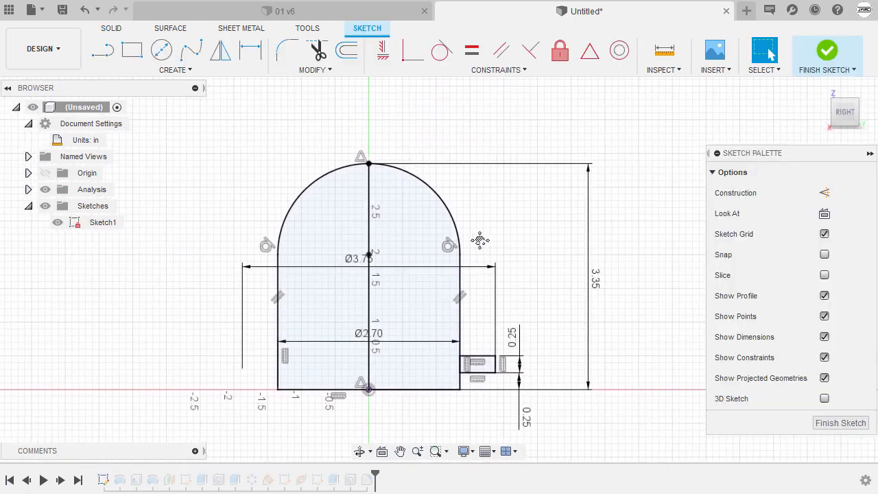
middle_click_drag(479, 239, 411, 245)
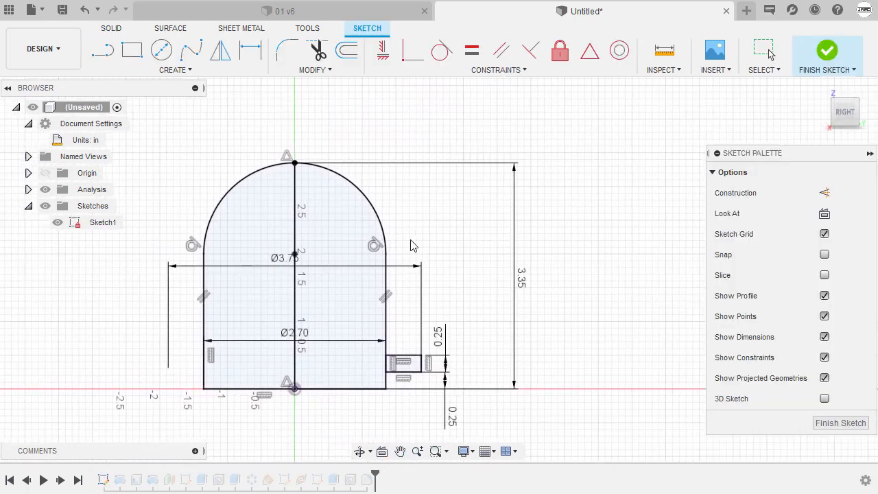
double_click(521, 286)
type("4")
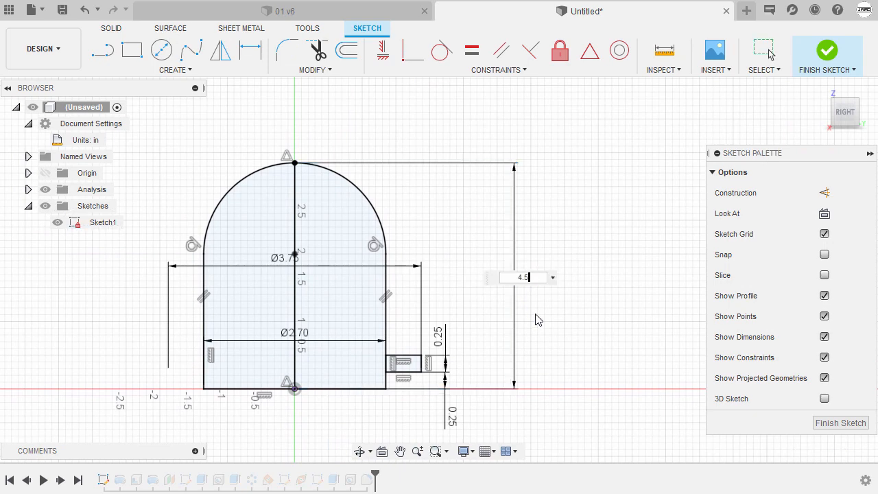
type(".5")
key("Return")
scroll(528, 304, "down", 2)
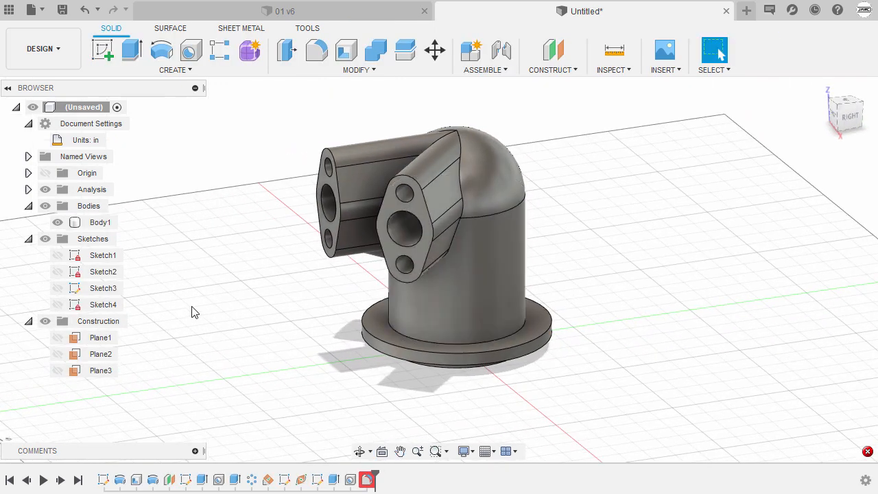
Edit Sketch3, set the height of the angled port line's point above the base to 3.5 in and finish the sketch
left_click(164, 290)
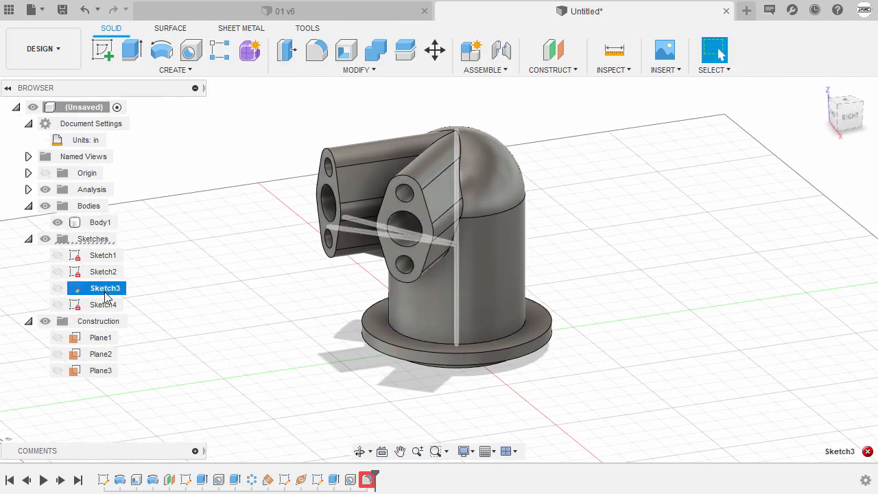
middle_click_drag(148, 308, 165, 301)
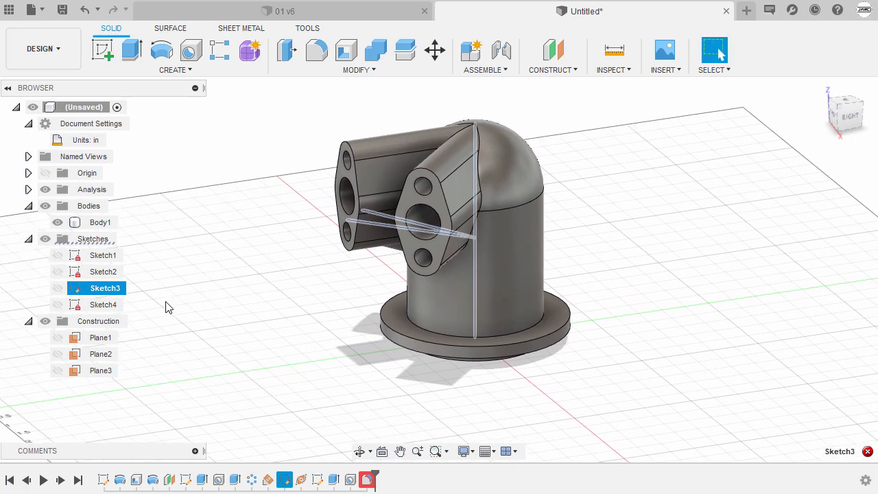
double_click(75, 289)
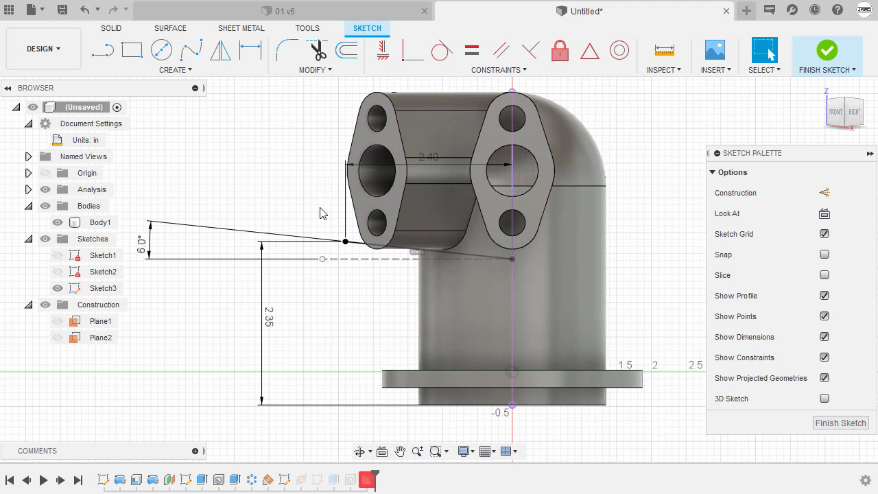
double_click(278, 327)
type("3.5")
key("Return")
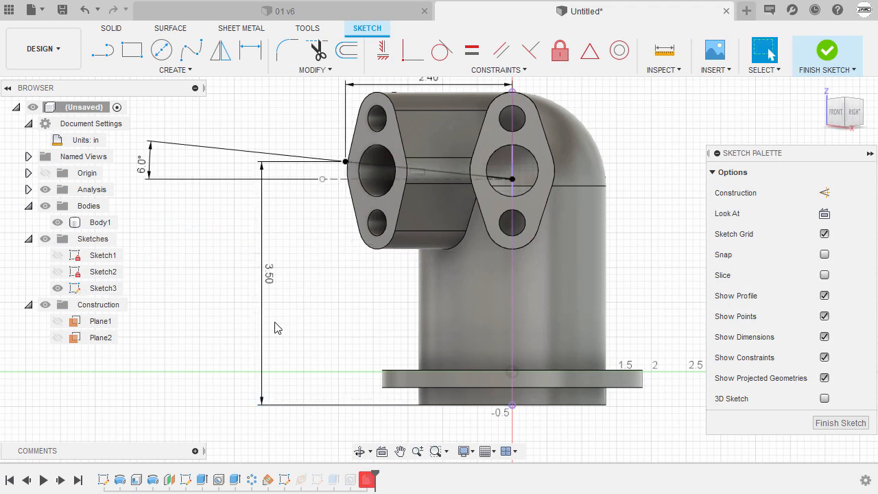
scroll(296, 293, "down", 1)
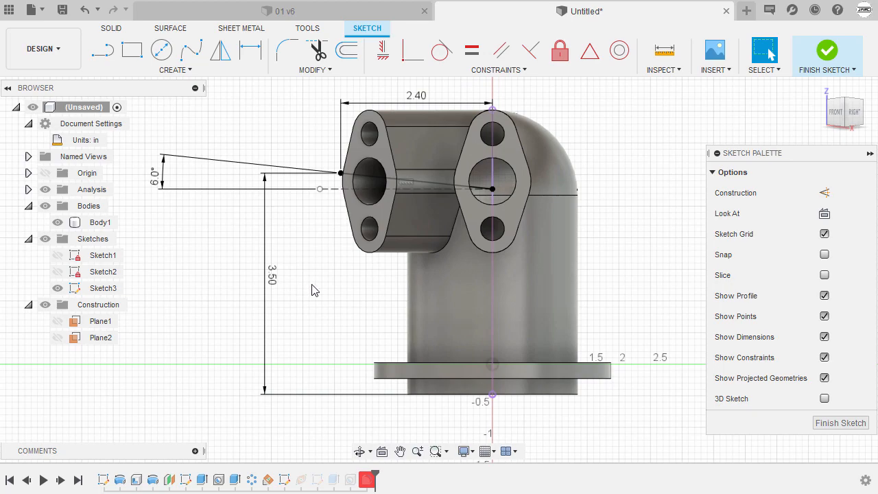
left_click(841, 422)
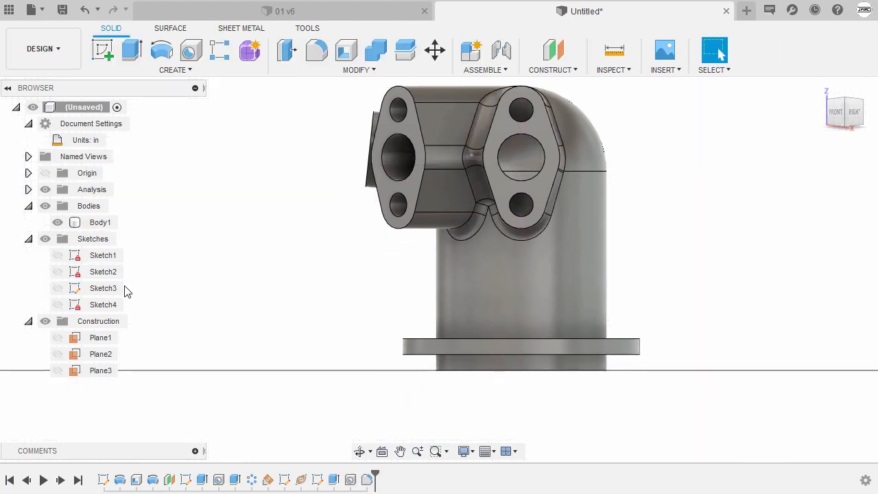
Edit Sketch1, set the base flange's diameter to 3.4 in, finish the sketch and restore the isometric view
double_click(72, 255)
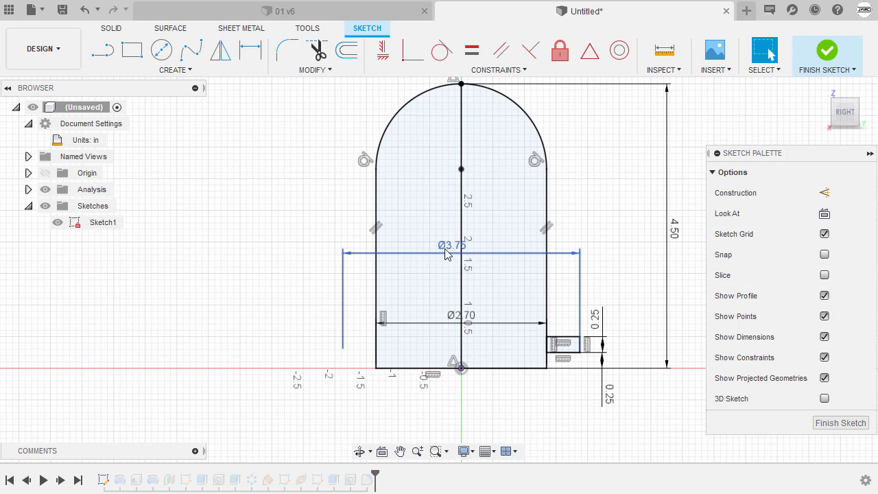
double_click(450, 251)
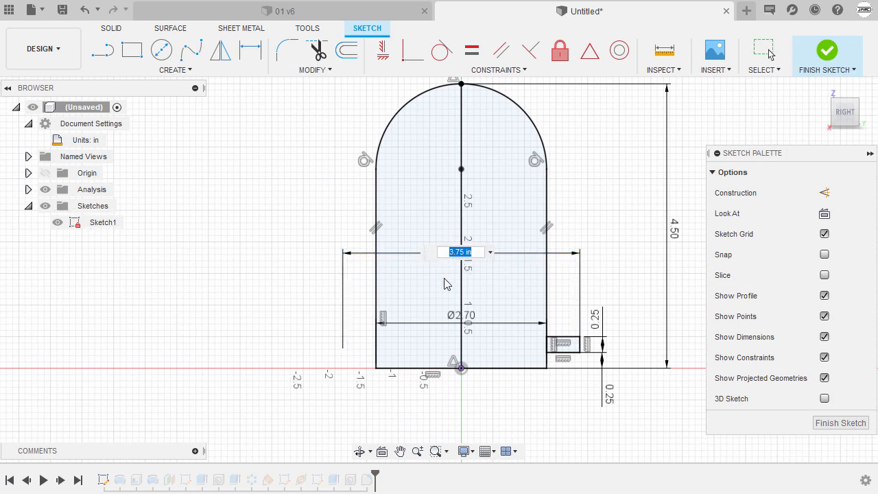
type("3.4")
left_click(839, 423)
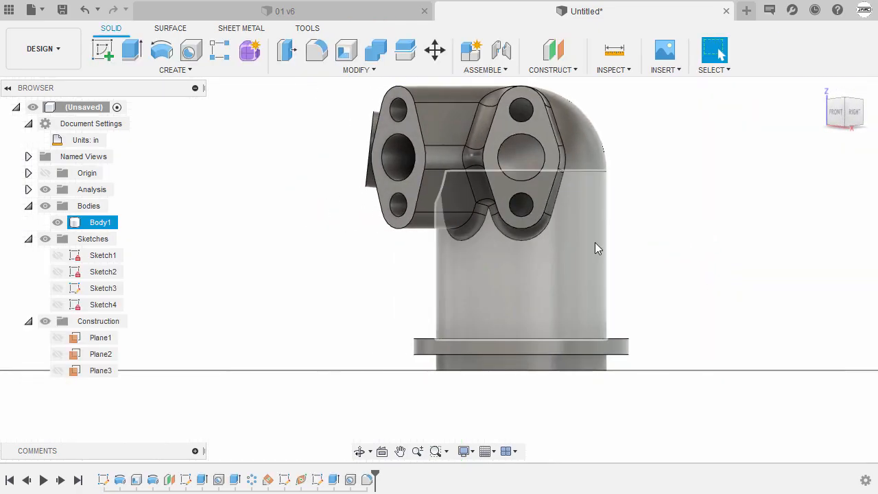
mouse_move(595, 245)
middle_mouse_down("shift")
mouse_move(709, 255)
mouse_move(731, 232)
mouse_move(644, 261)
mouse_move(597, 252)
mouse_move(632, 224)
middle_mouse_up("shift")
key("Escape")
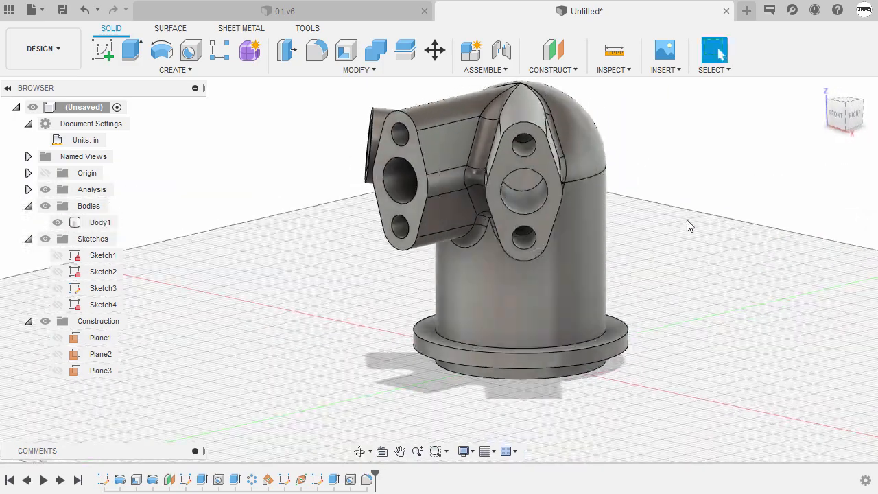
left_click(820, 89)
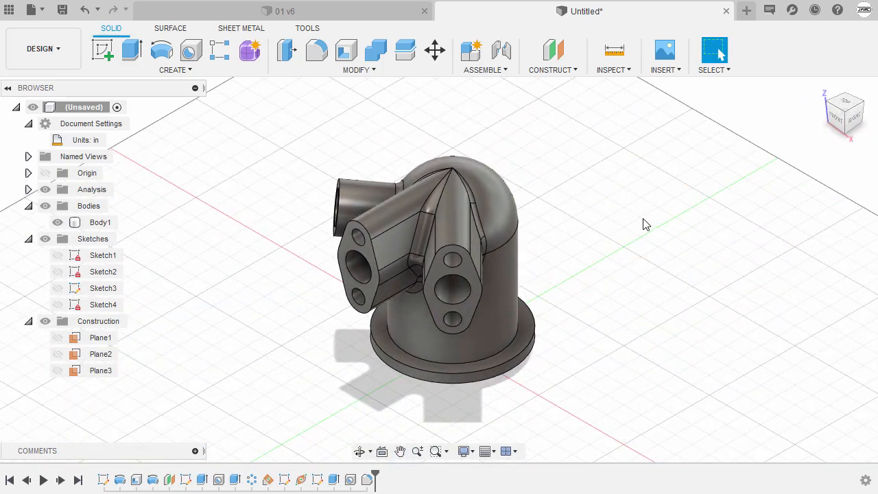